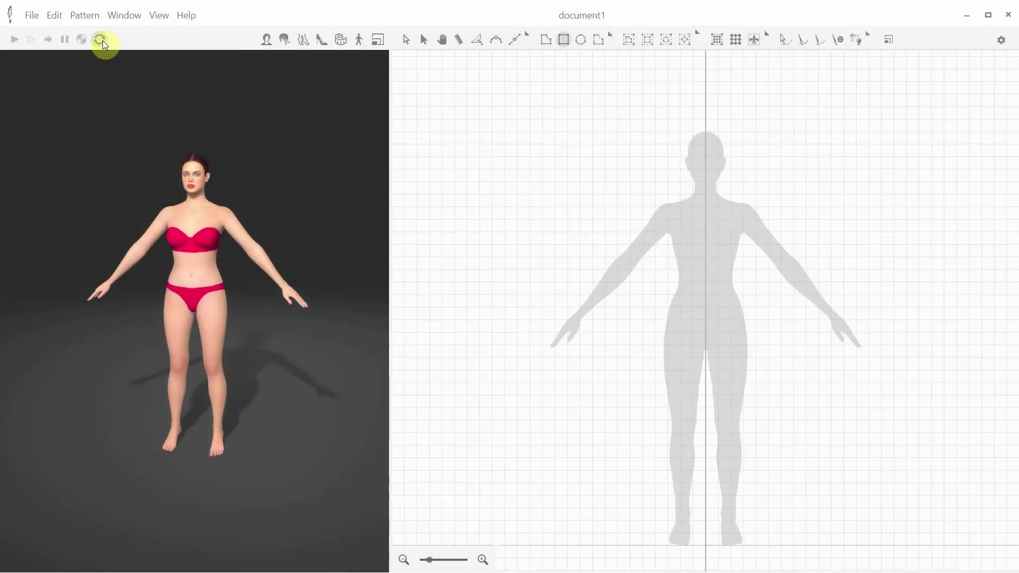
Draw a rectangular pattern piece about 243 wide and 794 high over one leg of the 2D avatar silhouette
left_click(100, 40)
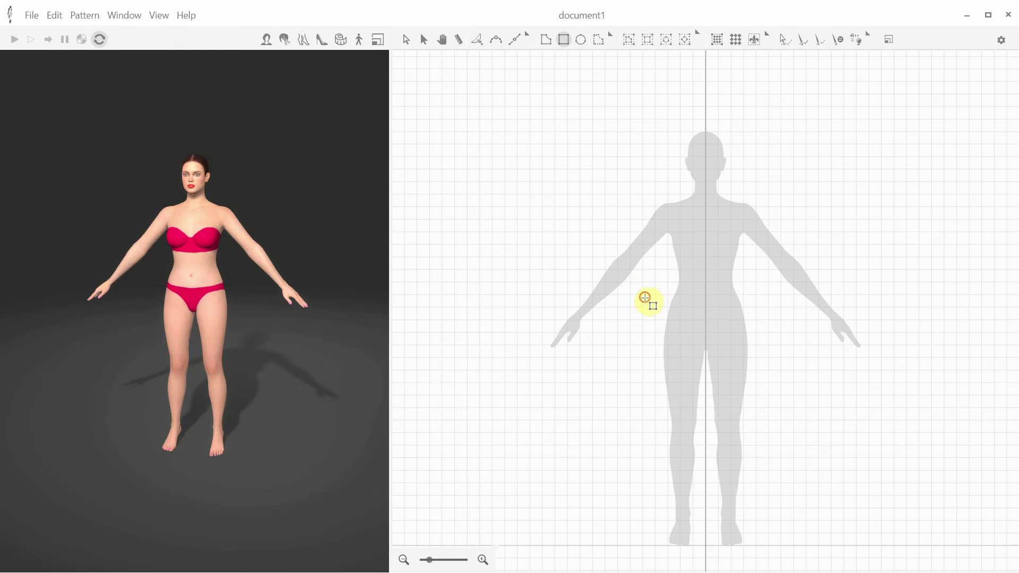
mouse_move(658, 306)
left_mouse_down()
mouse_move(697, 378)
mouse_move(706, 497)
left_mouse_up()
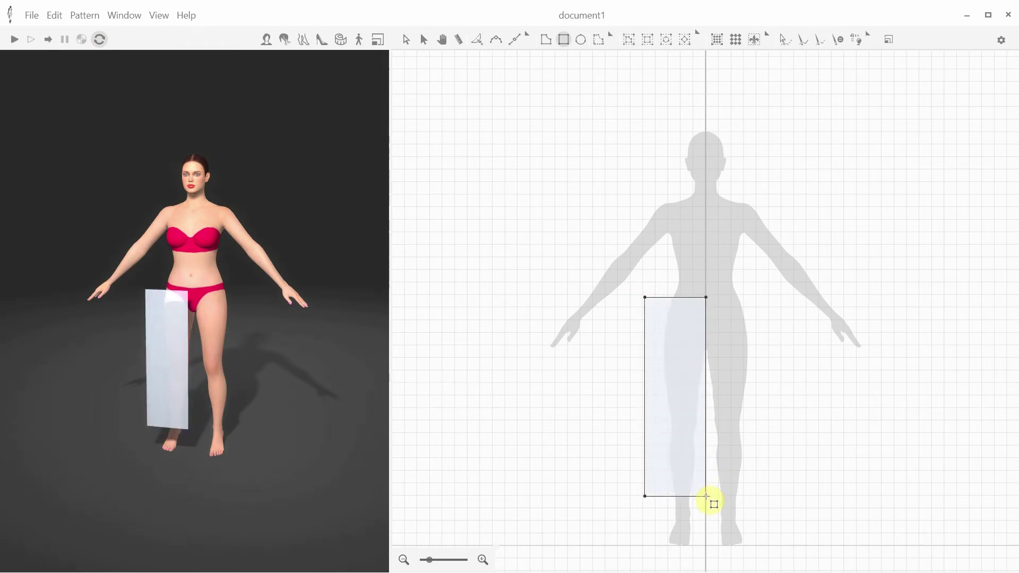
right_click_drag(254, 307, 234, 326)
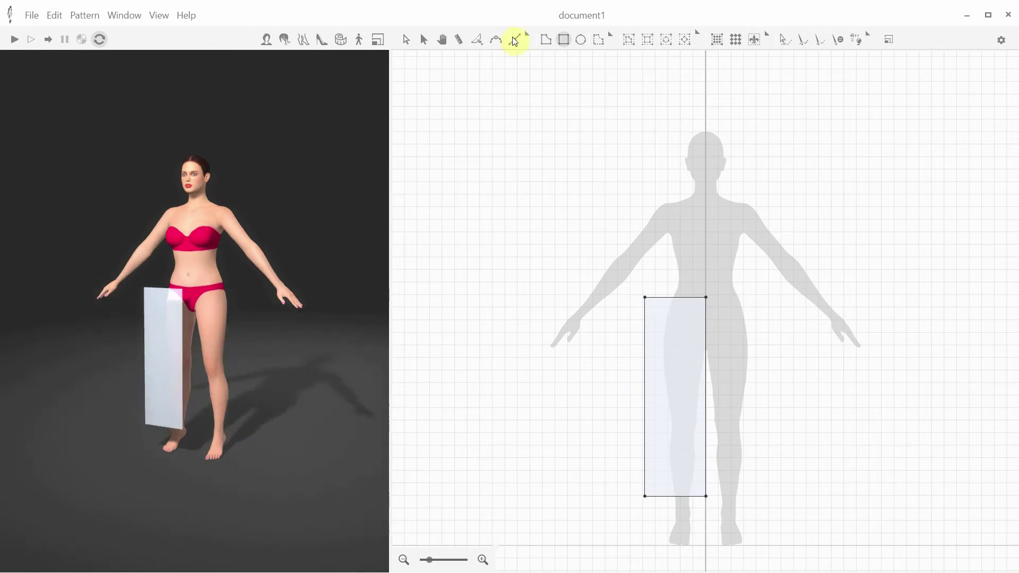
Move the rectangular piece in the 2D view across to the silhouette's other leg and up over the torso
left_click(424, 40)
left_click_drag(678, 358, 729, 364)
right_click_drag(378, 345, 241, 335)
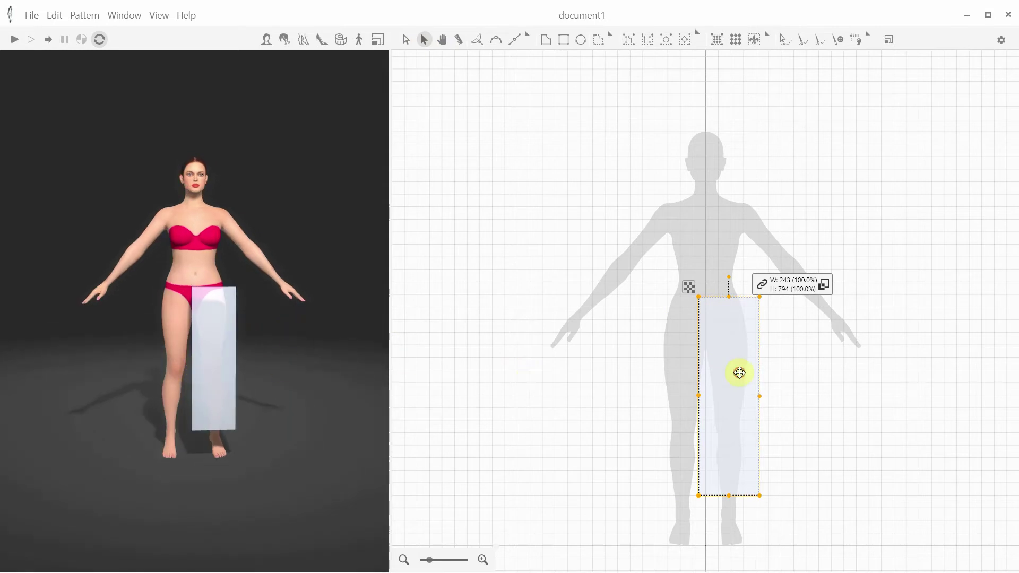
left_click_drag(740, 374, 746, 289)
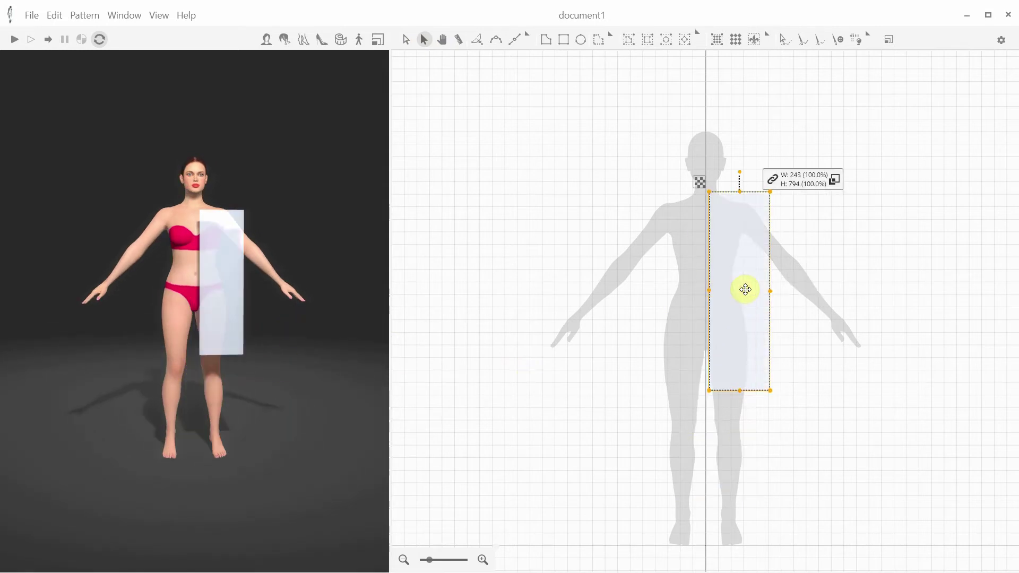
Select the piece in the 3D view and shift it away from the avatar's body with the 3D gizmo
left_click(227, 273)
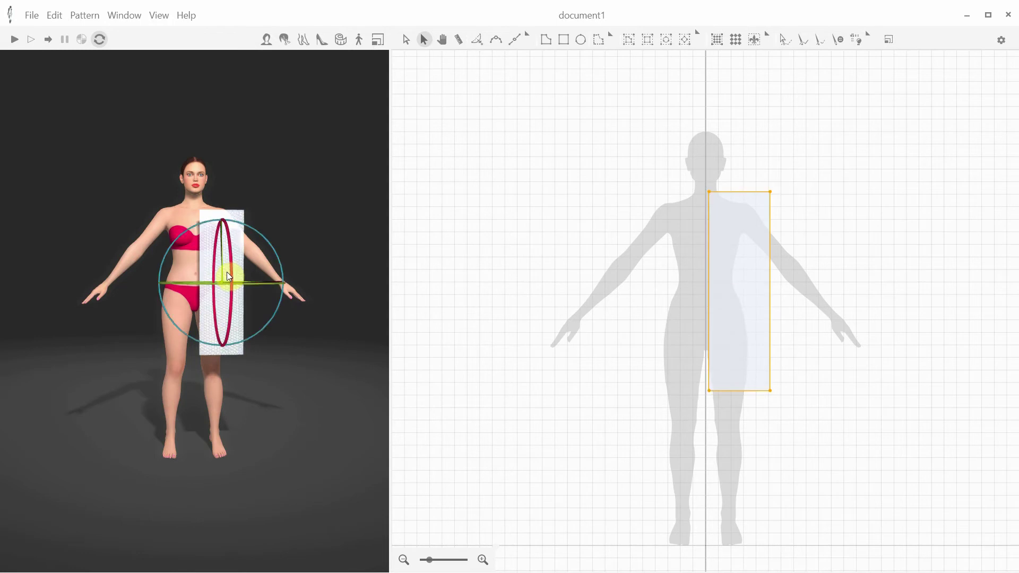
right_click_drag(354, 142, 321, 158)
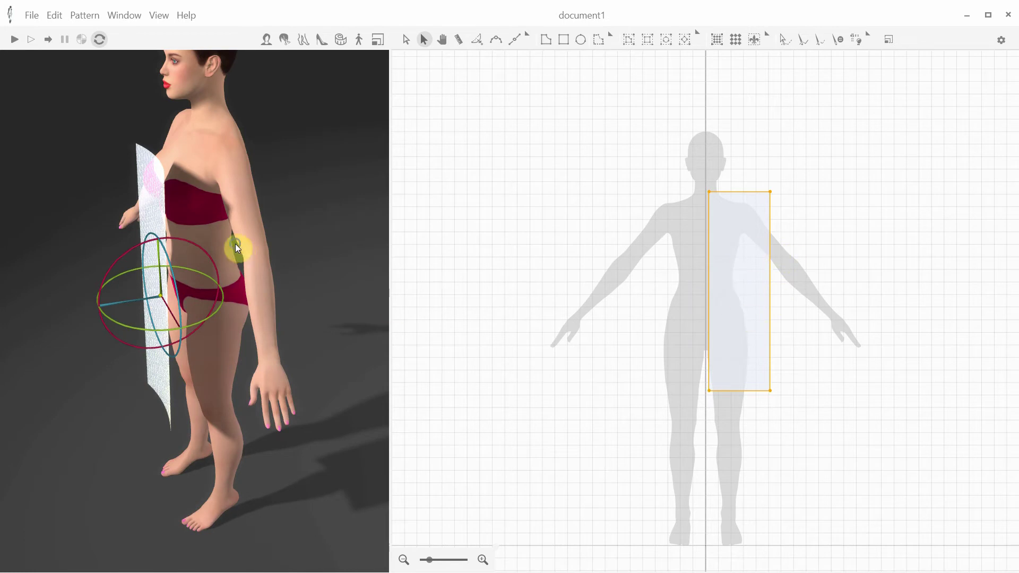
right_click_drag(236, 245, 245, 243)
left_click_drag(176, 303, 161, 306)
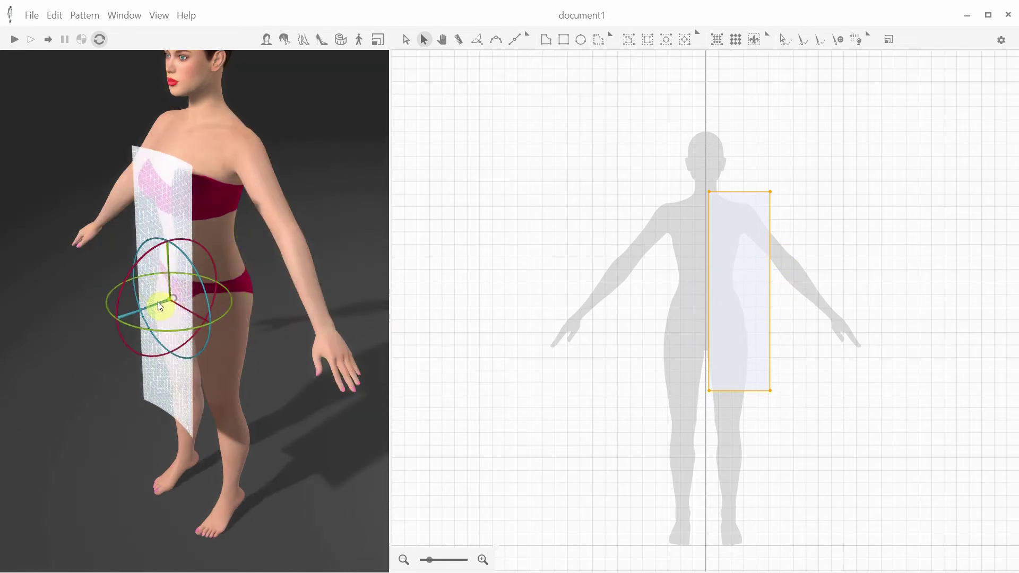
mouse_move(174, 220)
left_mouse_down()
mouse_move(145, 218)
mouse_move(154, 216)
left_mouse_up()
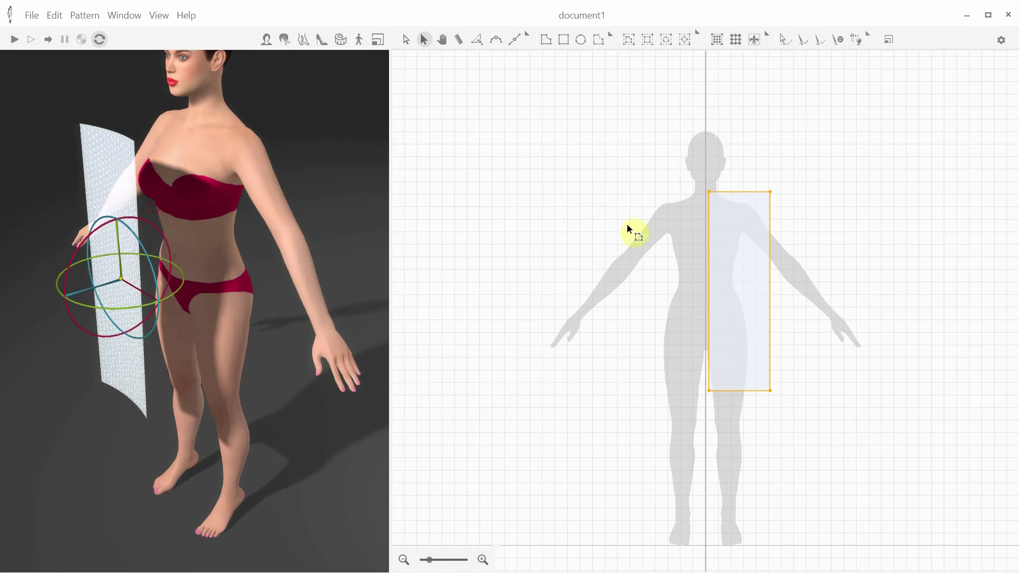
Reposition the first piece in 2D and draw a second rectangle about 258 wide and 792 high beside it
left_click(716, 270)
left_click_drag(744, 264, 673, 269)
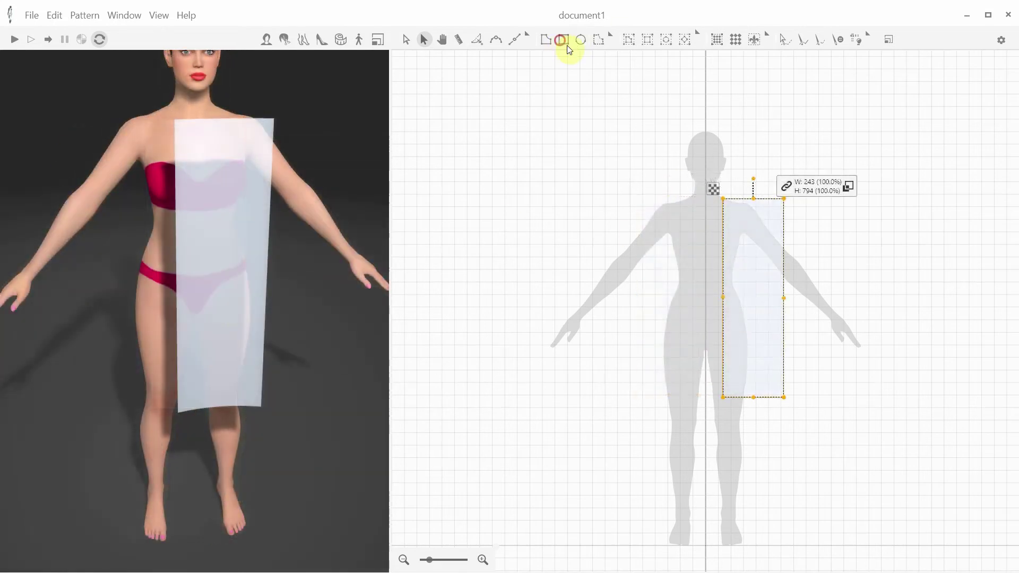
left_click(565, 42)
left_click_drag(643, 199, 708, 398)
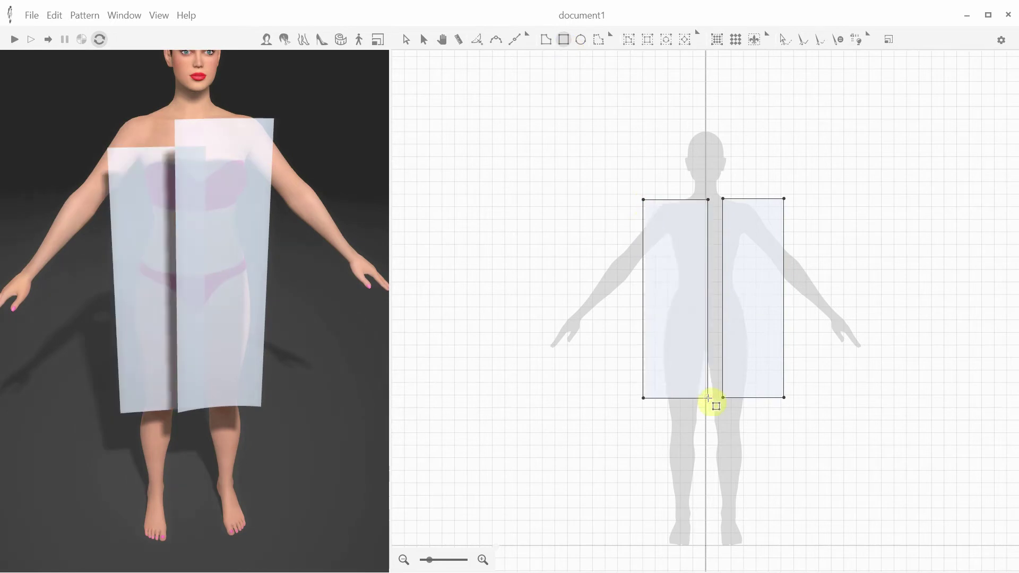
Reposition the second rectangular piece in both views, placing it higher than the first piece in 2D and beside the avatar's torso in 3D
key("a")
left_click(678, 330)
left_click_drag(664, 260, 642, 228)
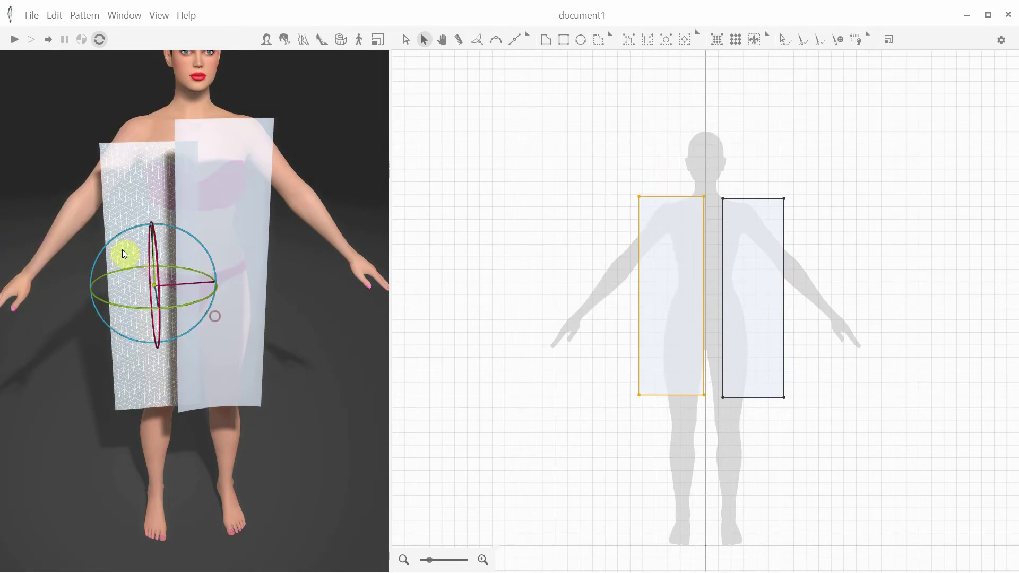
left_click_drag(123, 250, 107, 251)
left_click(648, 266)
left_click_drag(678, 266, 663, 266)
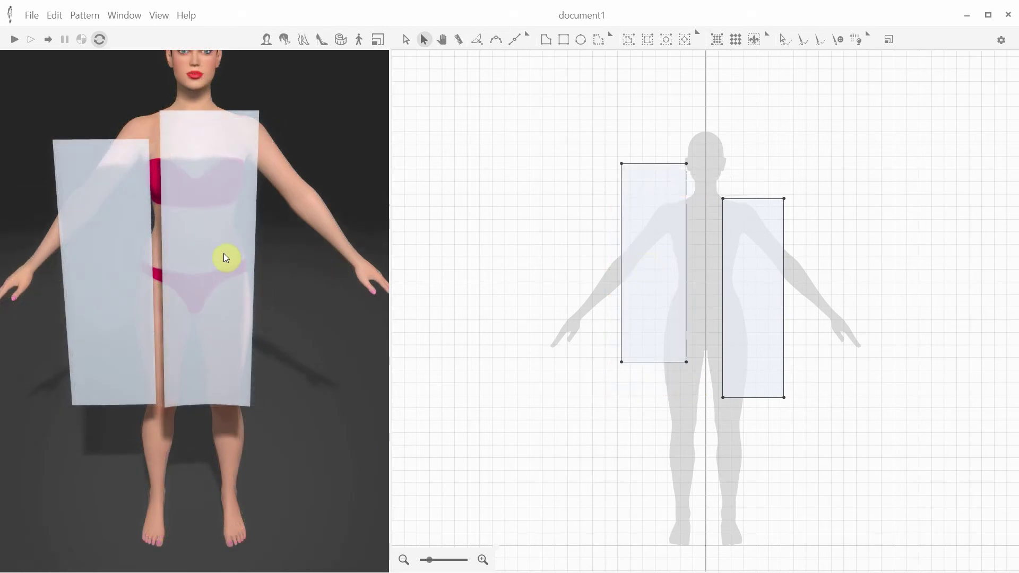
Select the first piece in 3D and the second in 2D, and extend the selection to both pieces
left_click(226, 259)
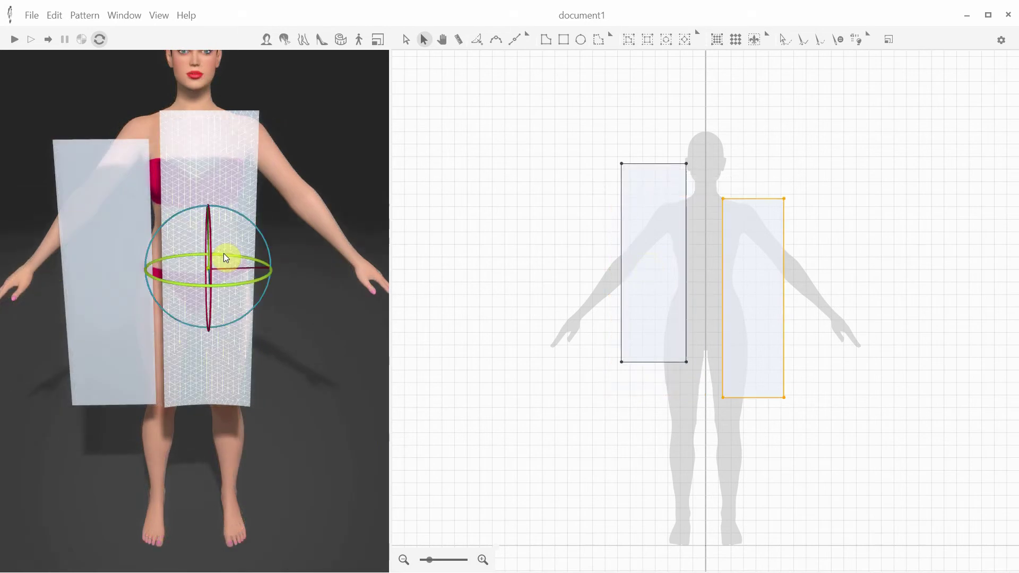
scroll(196, 184, "up", 5)
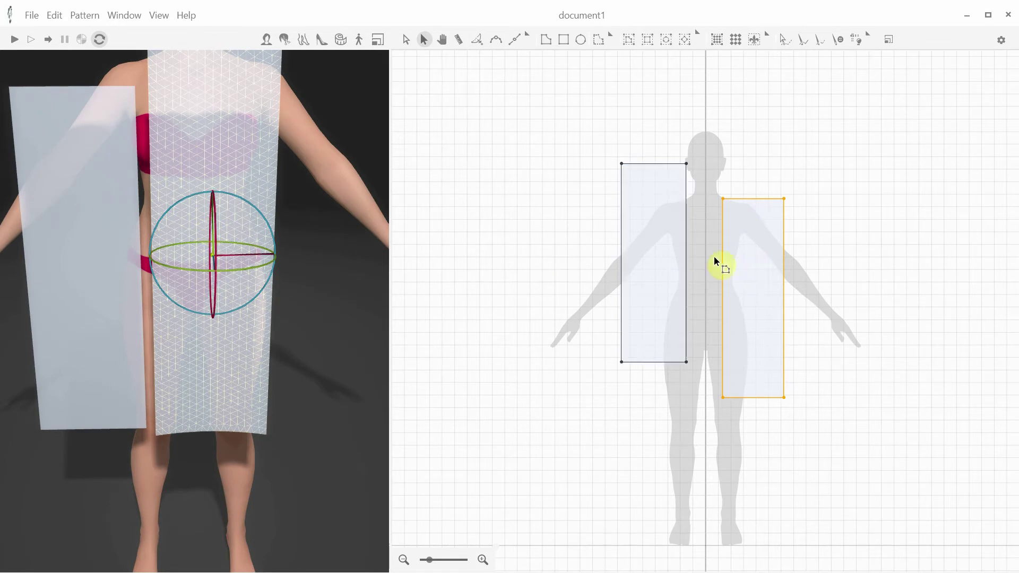
left_click(651, 260)
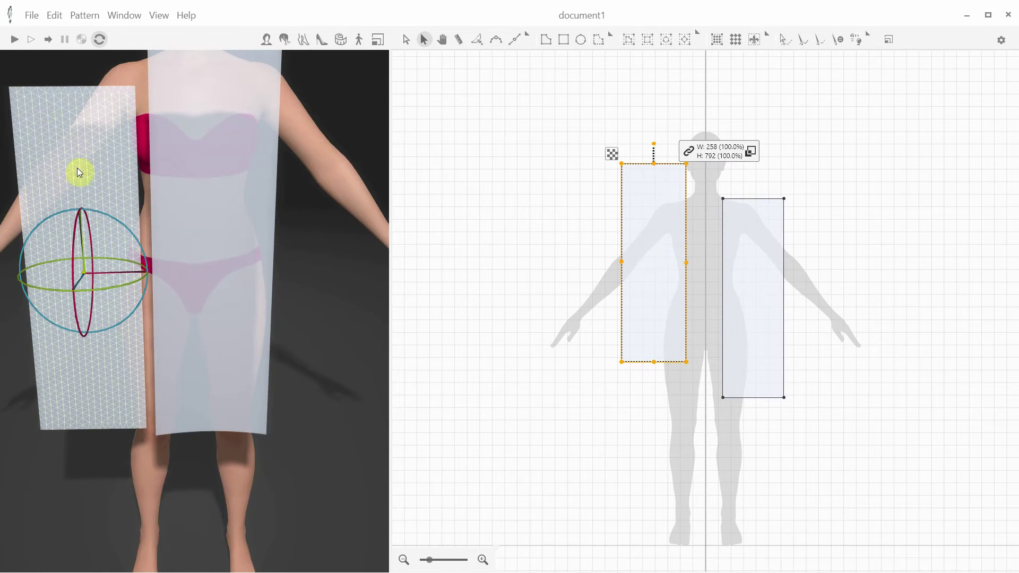
left_click(744, 261, "shift")
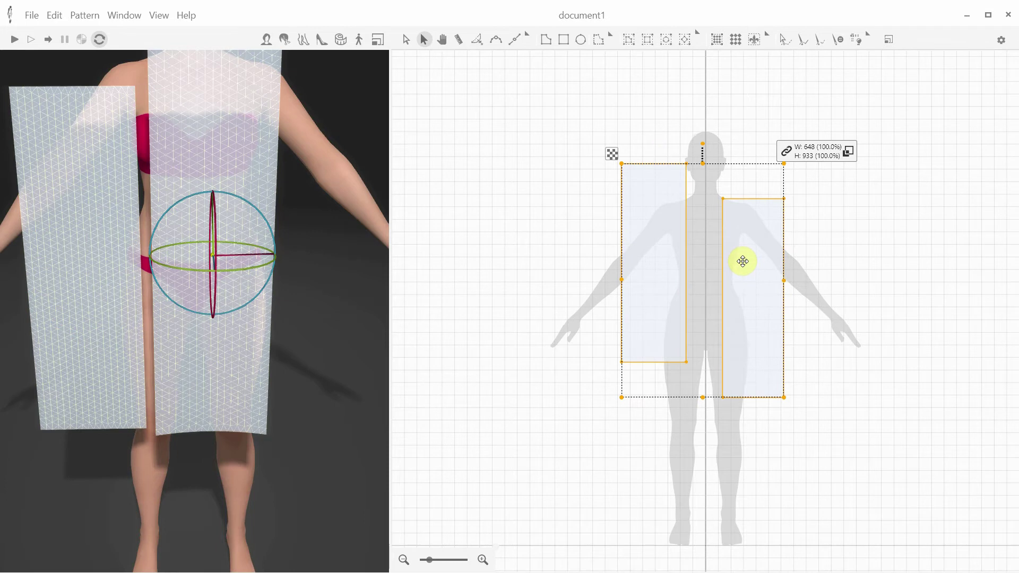
Reposition the first pattern piece with the 3D gizmo so that it stands behind the avatar
mouse_move(191, 177)
left_mouse_down()
mouse_move(179, 177)
mouse_move(210, 182)
mouse_move(196, 186)
left_mouse_up()
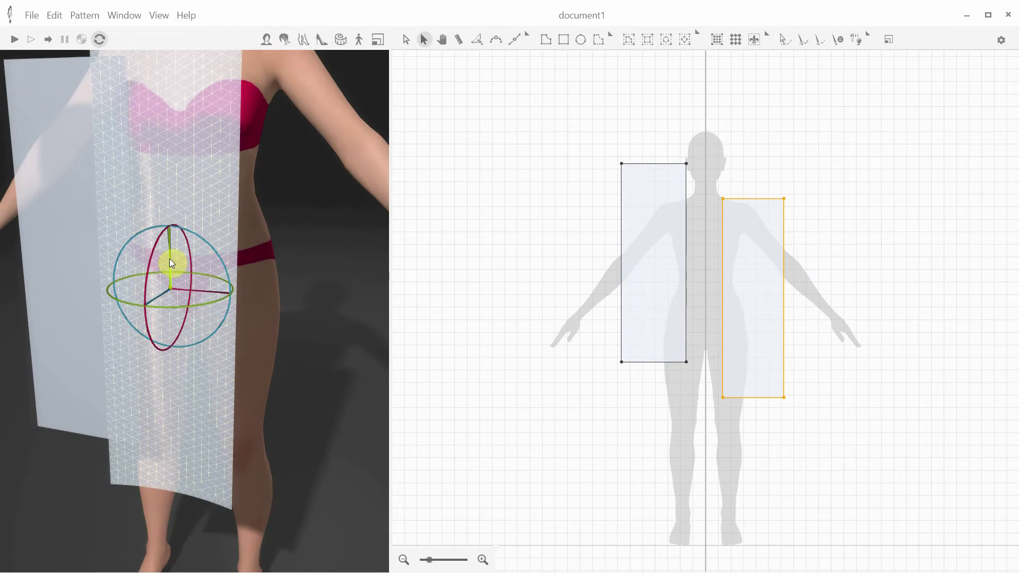
left_click_drag(170, 259, 136, 277)
left_click_drag(204, 233, 197, 357)
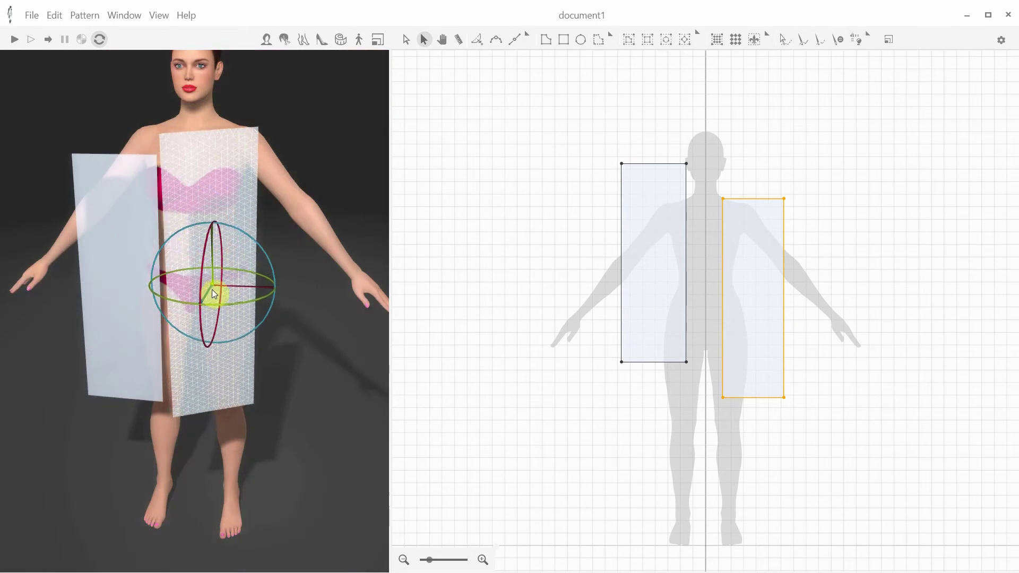
left_click_drag(212, 289, 253, 221)
right_click_drag(345, 337, 308, 337)
left_click_drag(311, 340, 255, 270)
right_click_drag(325, 200, 300, 190)
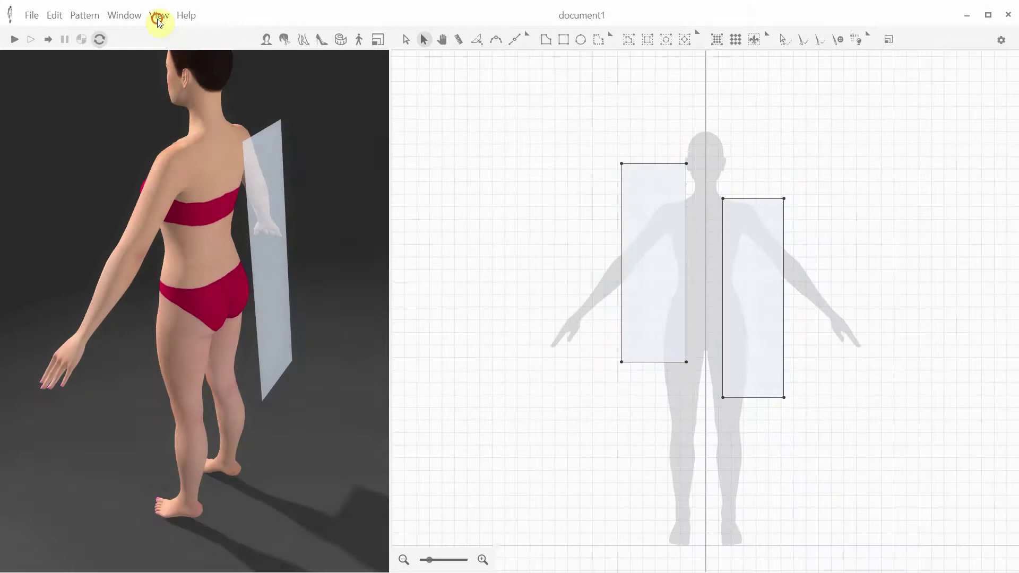
Display the avatar's anchors in the 3D view
left_click(159, 20)
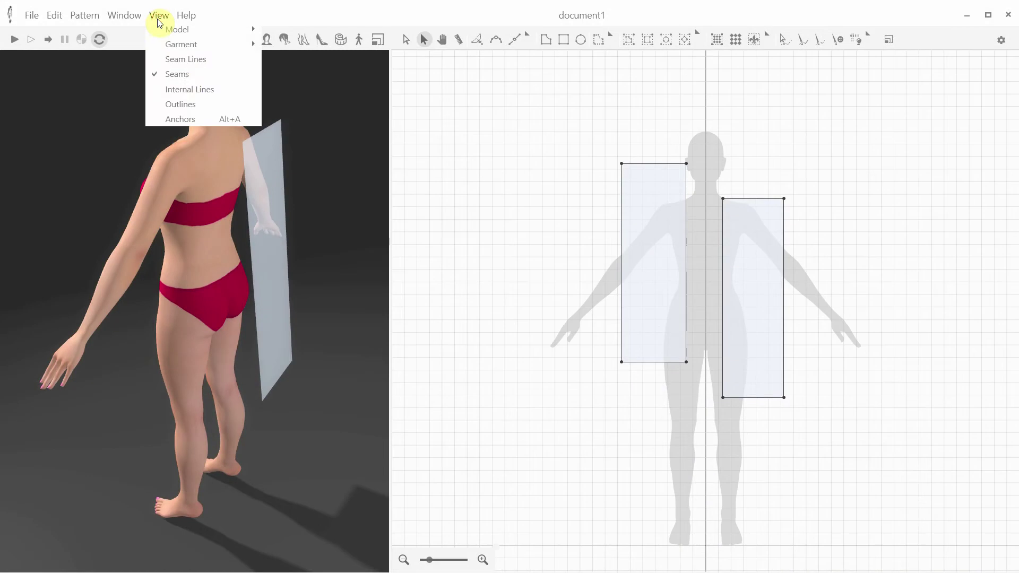
left_click(183, 119)
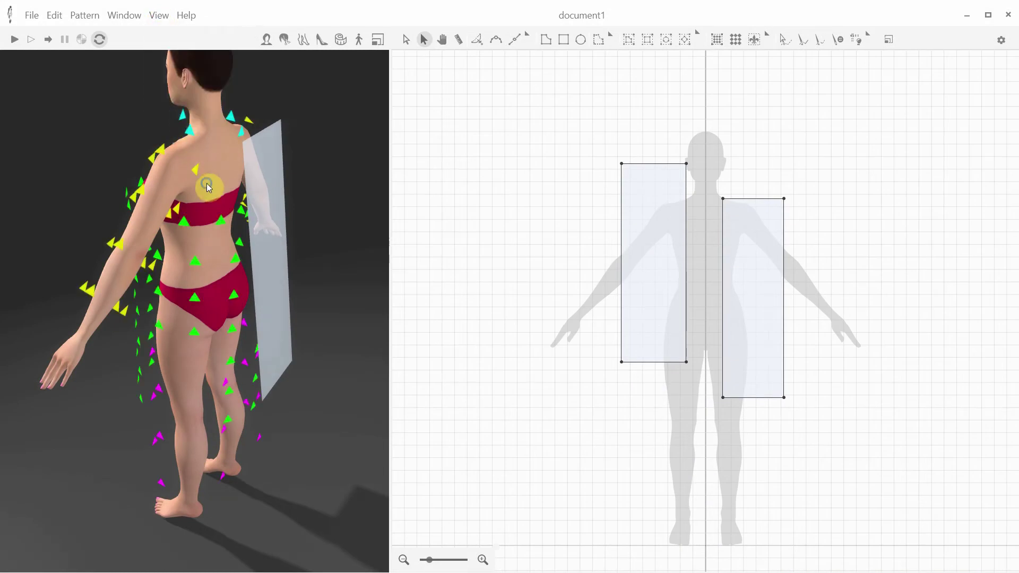
left_click_drag(208, 187, 278, 223)
left_click_drag(155, 446, 131, 437)
Snap the first piece to a torso anchor and transfer it to the anchor at the centre of the avatar's lower back
left_click(250, 343)
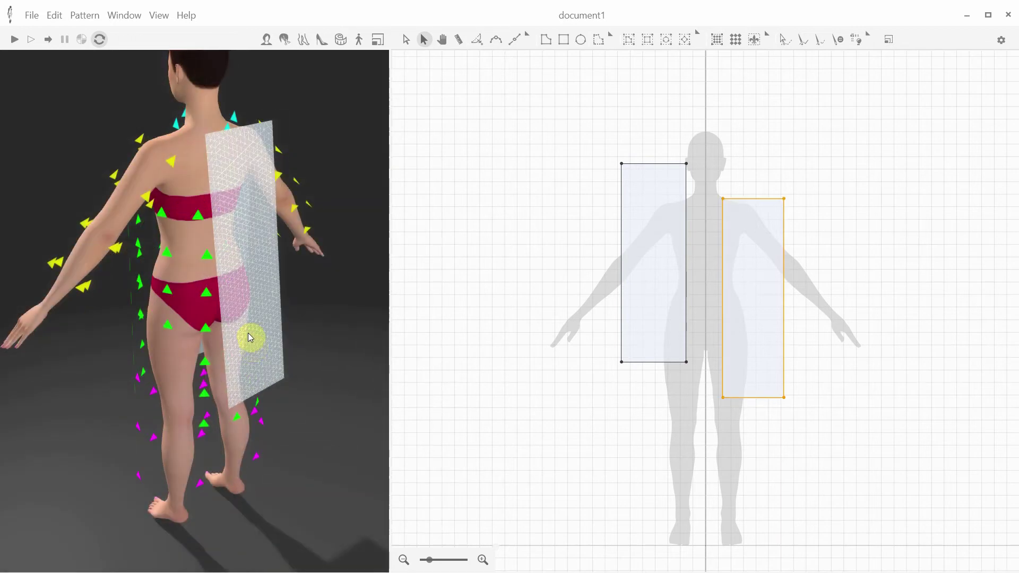
left_click(206, 256)
left_click_drag(288, 264, 254, 263)
left_click(136, 300)
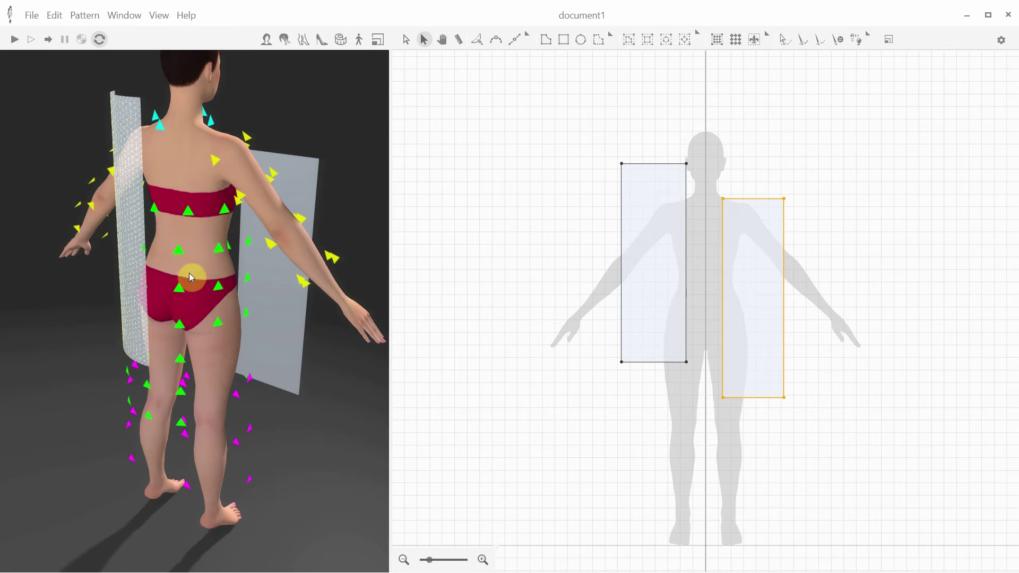
left_click(186, 267)
left_click_drag(182, 257, 263, 291)
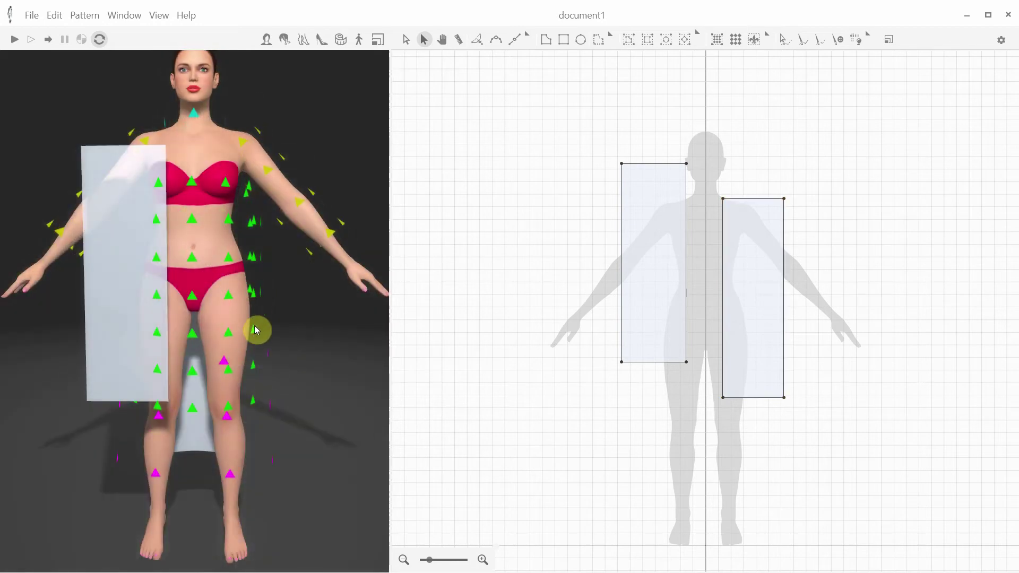
Snap the second piece to the anchor on the avatar's left thigh and transfer it to the right knee anchor
left_click(168, 340)
left_click(223, 366)
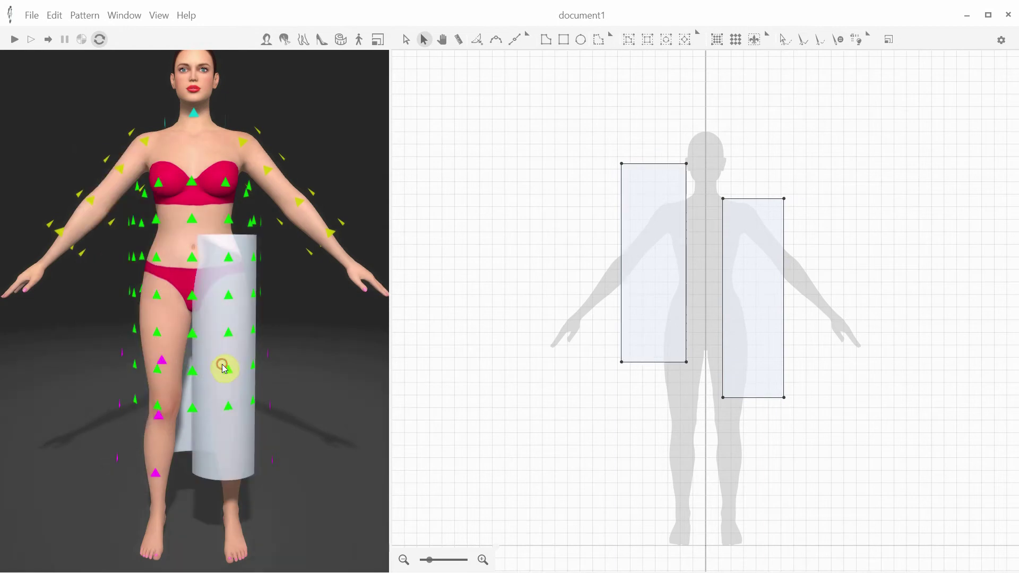
left_click(222, 423)
left_click(159, 422)
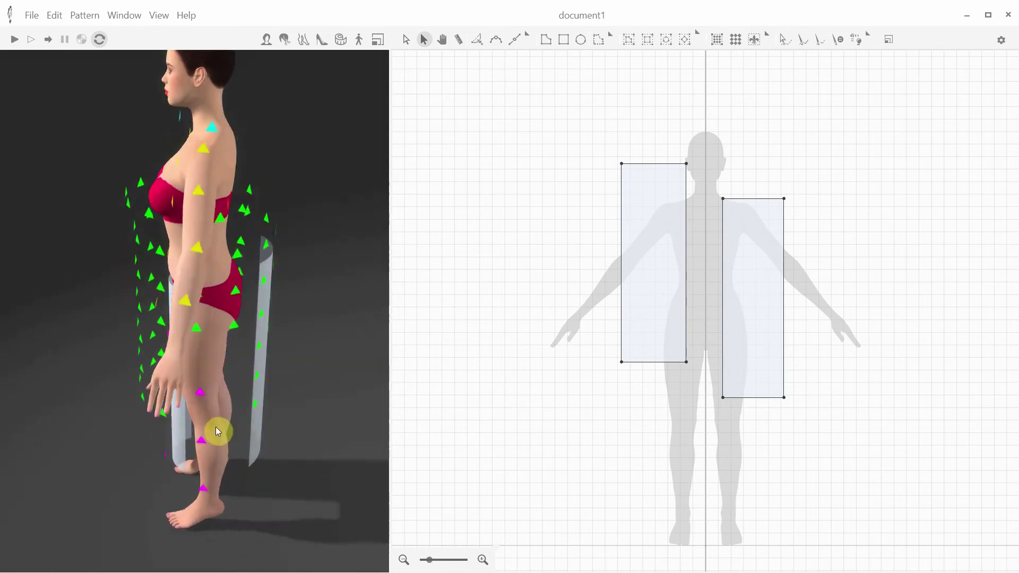
Snap the first piece to an anchor on the avatar's left arm and open the 3D display options
left_click(249, 404)
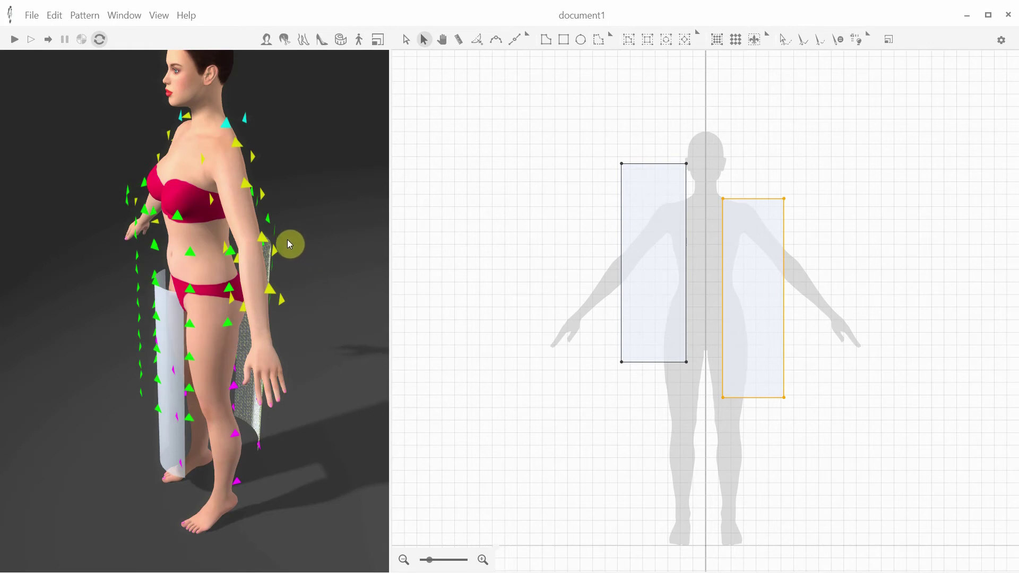
left_click(264, 242)
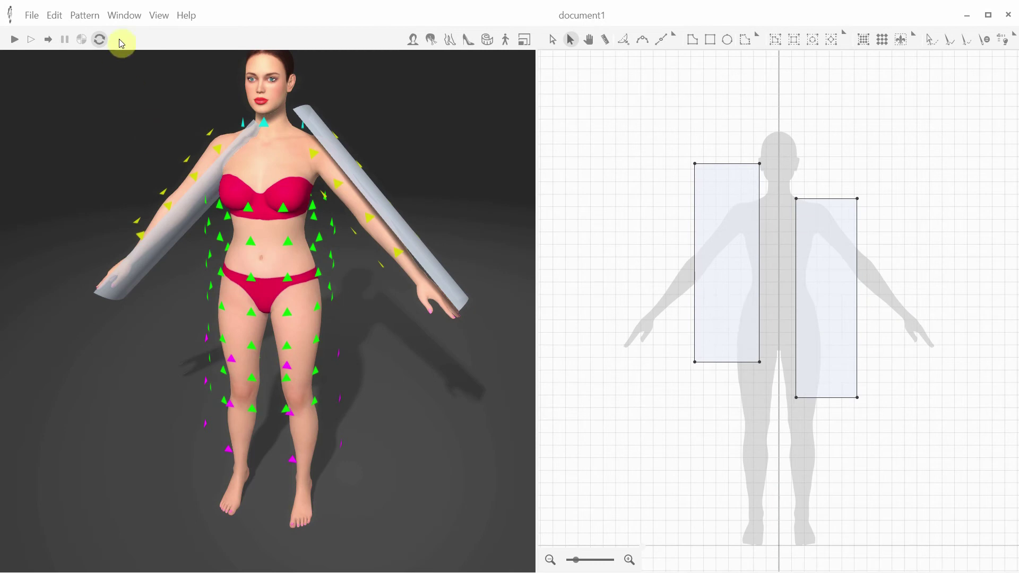
left_click(154, 19)
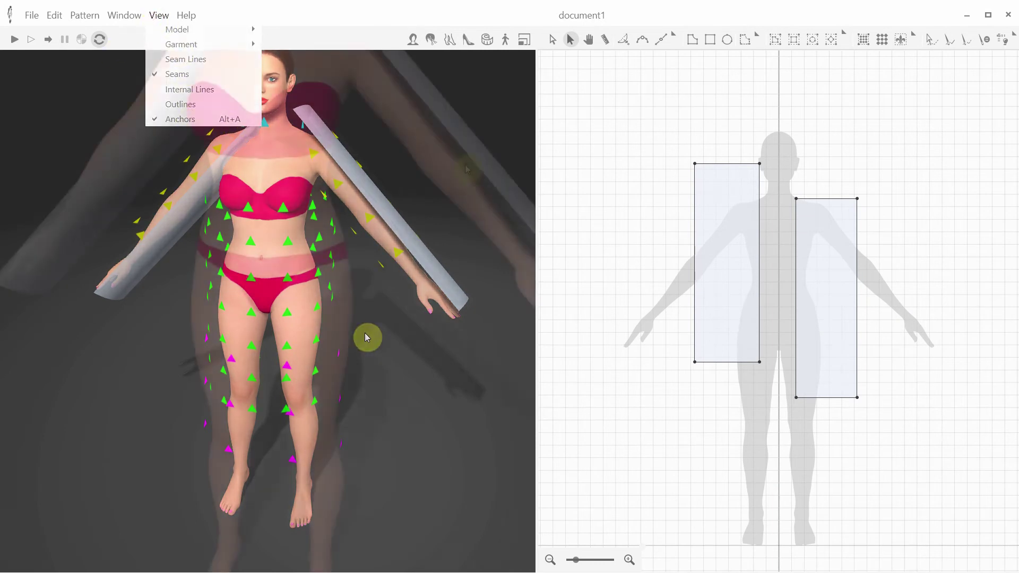
left_click(414, 208)
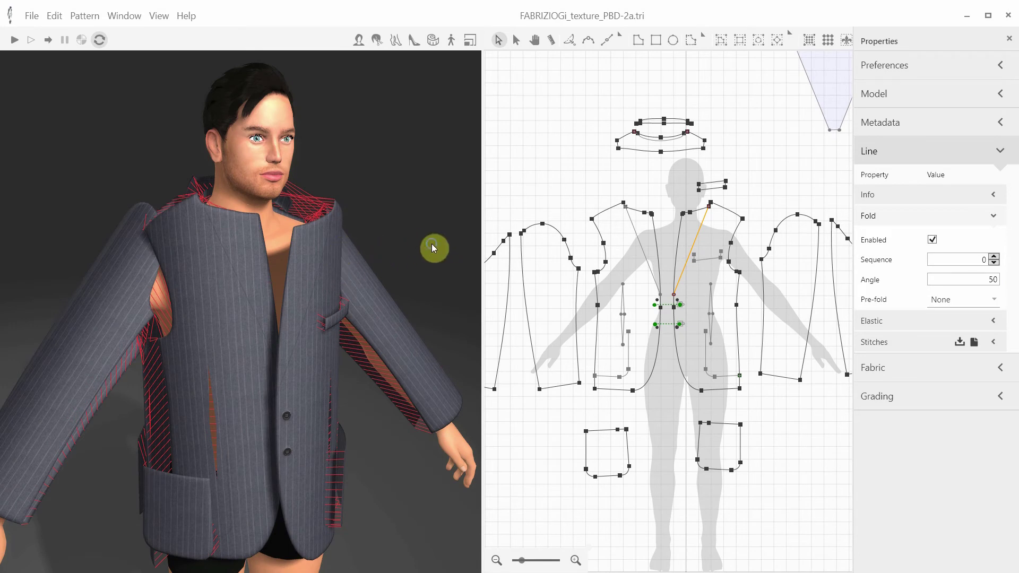
Try the CCW pre-fold on the jacket's selected lapel fold line and switch the pre-fold to CW
mouse_move(431, 245)
left_mouse_down()
mouse_move(379, 252)
mouse_move(421, 249)
left_mouse_up()
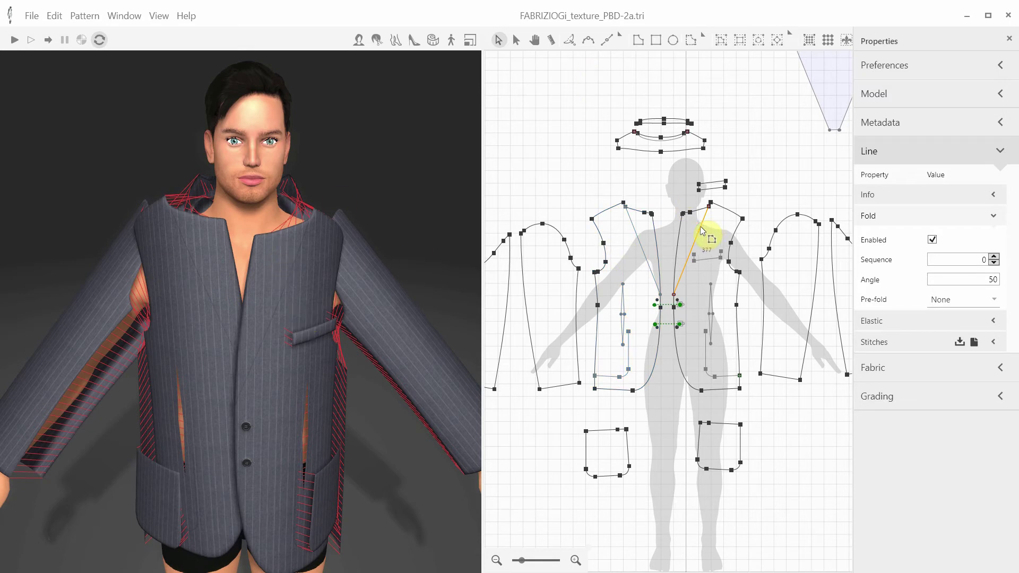
left_click(947, 300)
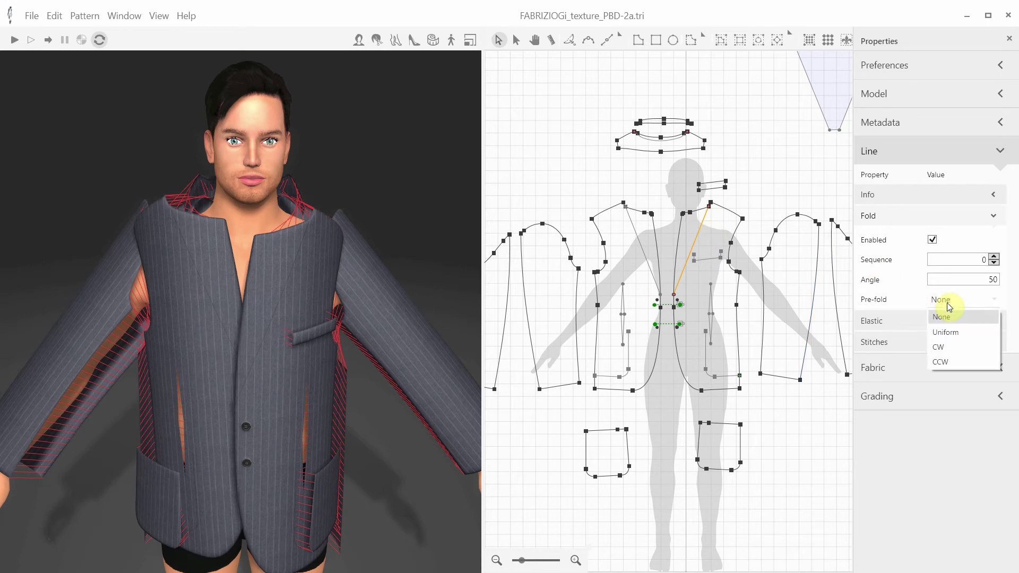
left_click(942, 362)
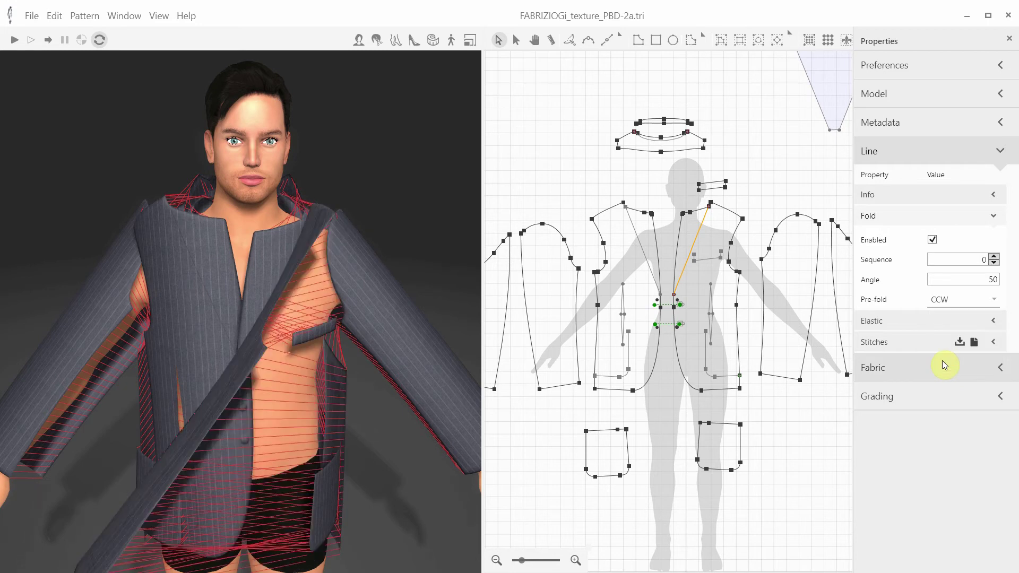
left_click(942, 300)
left_click(938, 341)
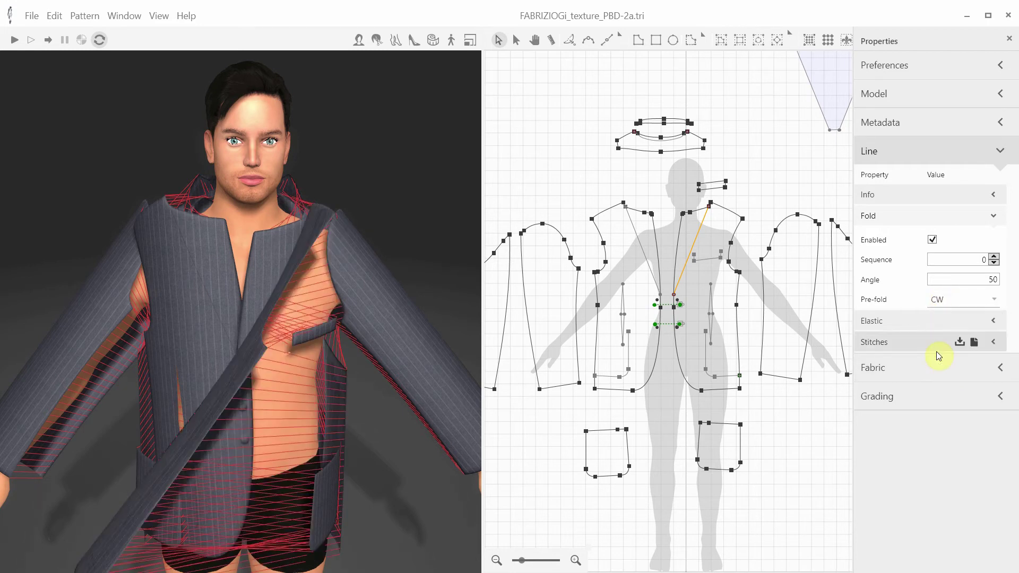
Set the pre-fold of the opposite lapel's fold line to CW and switch it to CCW
left_click(641, 244)
left_click(941, 298)
left_click(948, 346)
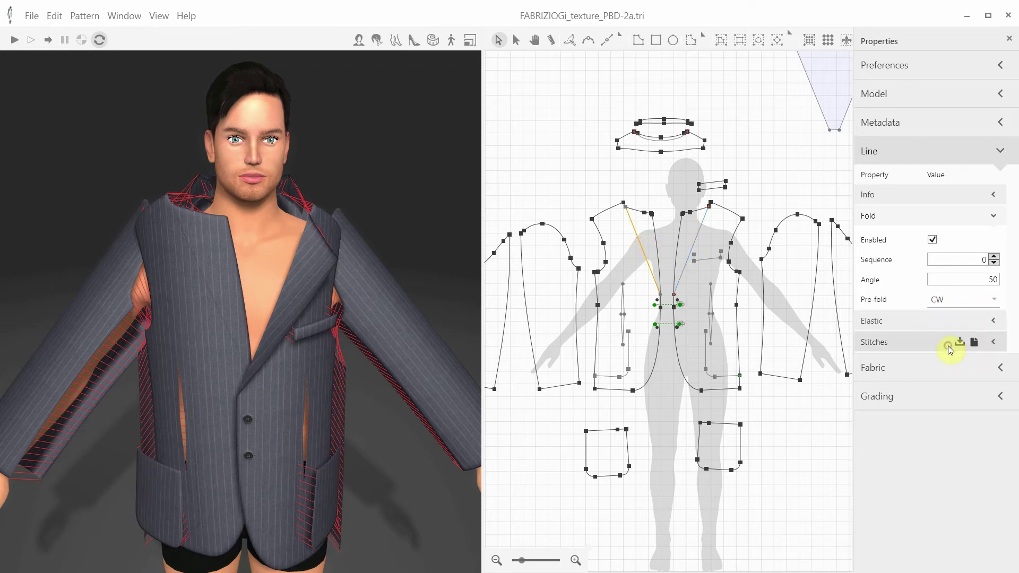
left_click(938, 300)
left_click(944, 358)
left_click_drag(358, 265, 384, 256)
Try the Uniform and CW pre-folds on this lapel fold line and return it to CCW
left_click(965, 300)
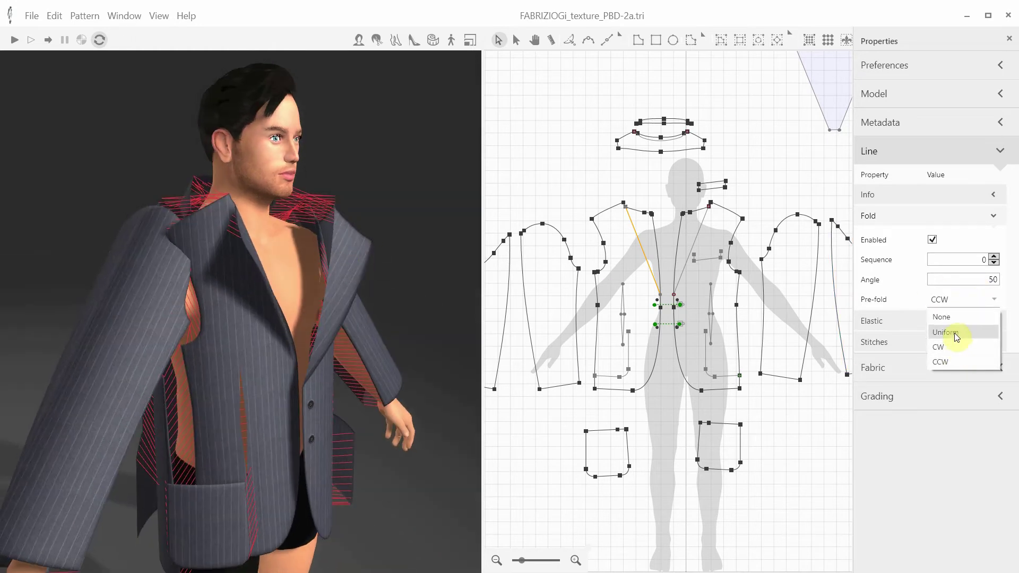
left_click(956, 334)
left_click_drag(352, 304, 322, 313)
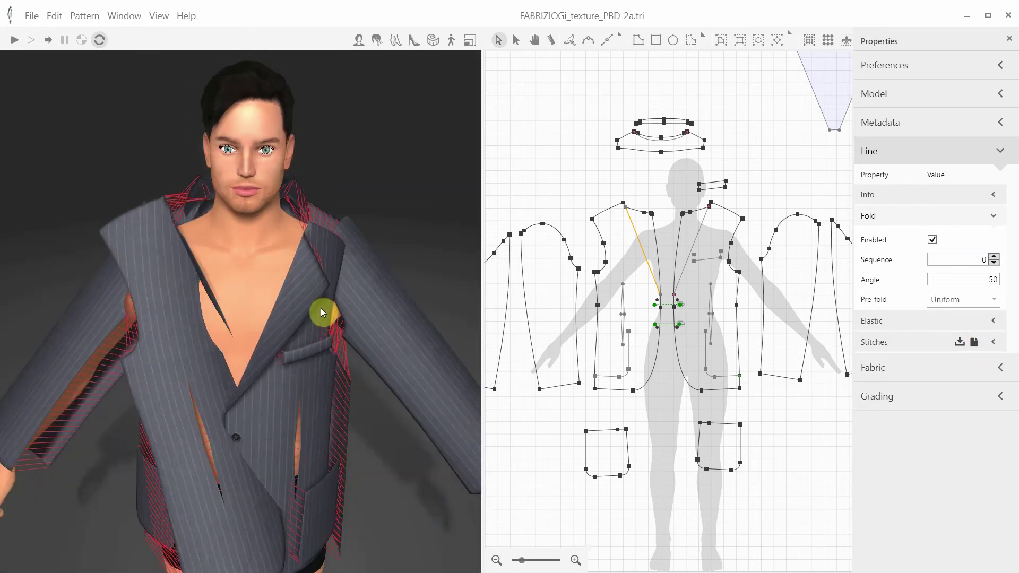
left_click(939, 303)
left_click(941, 344)
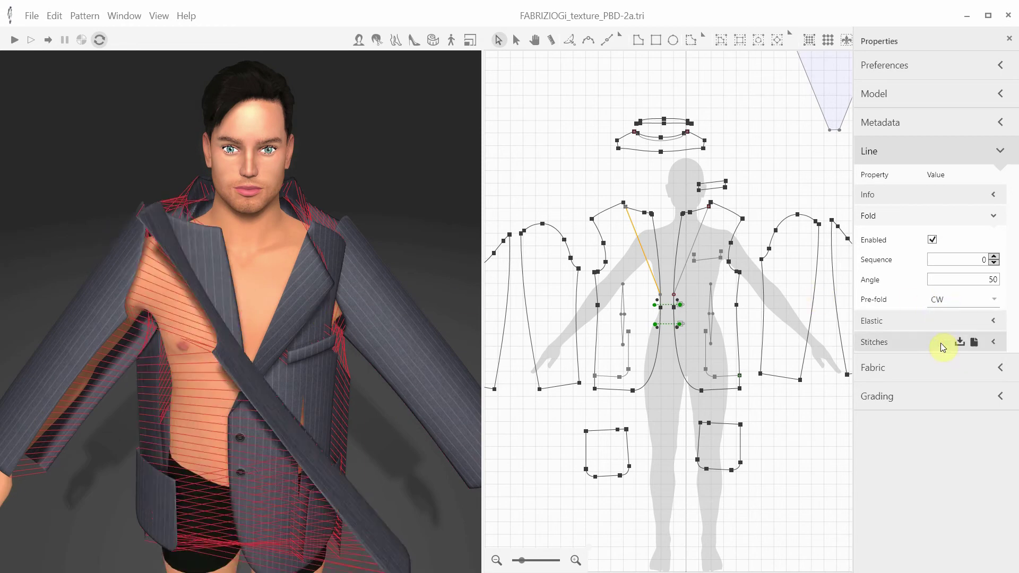
left_click(938, 300)
left_click(940, 361)
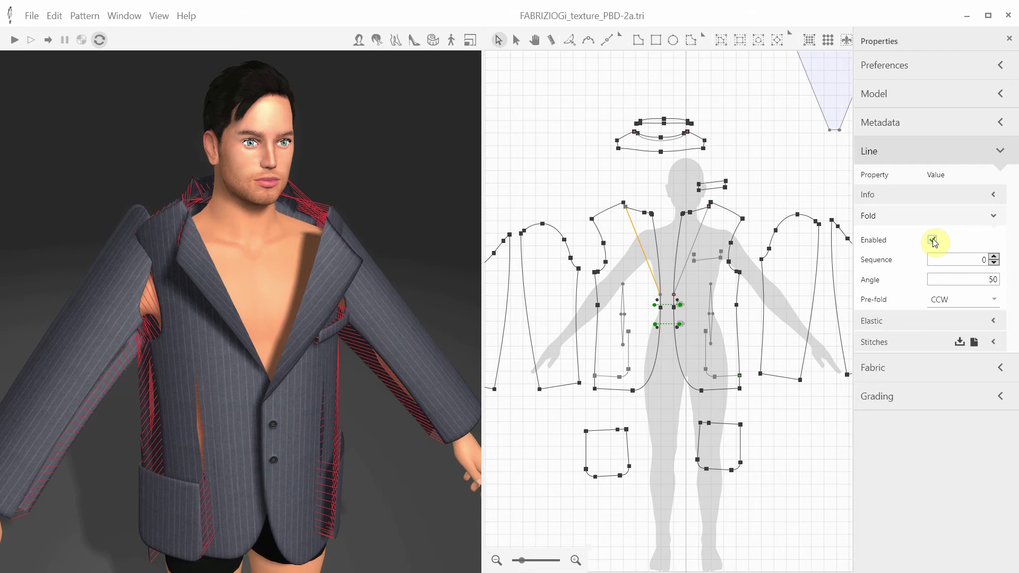
Toggle the fold's enabled option on the selected lapel line and start simulating the jacket
left_click(933, 240)
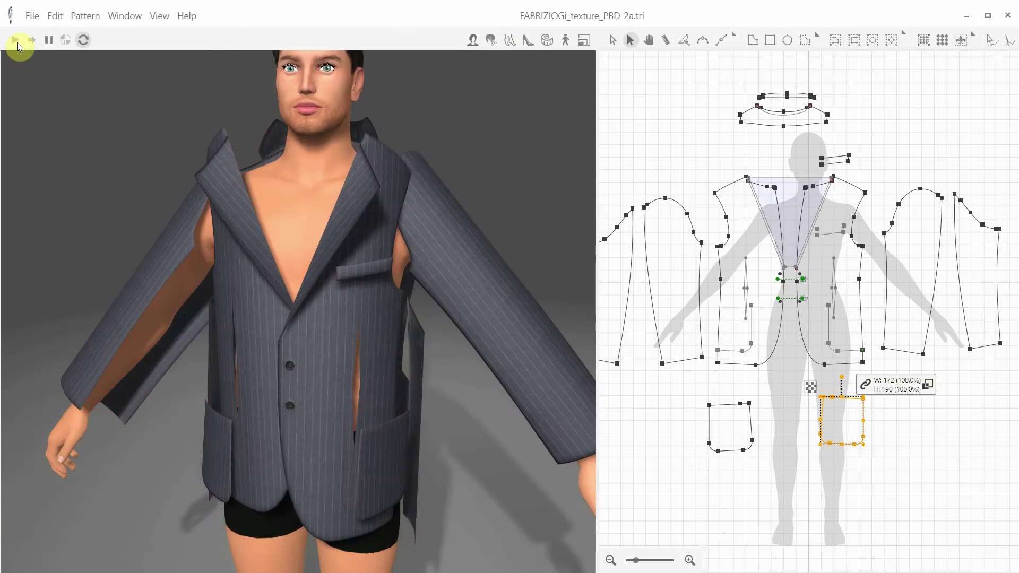
left_click(17, 43)
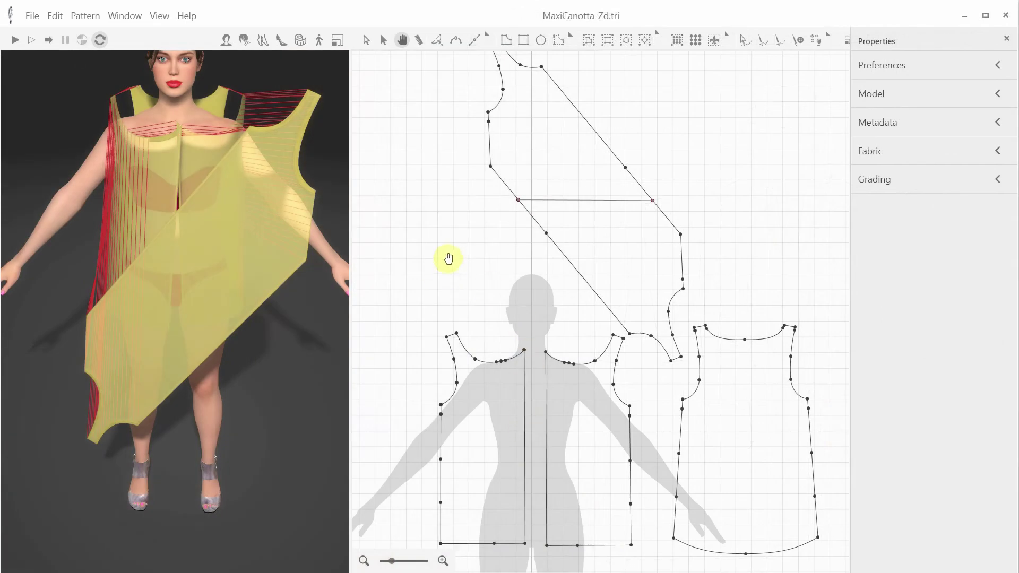
Set the pre-fold of the horizontal line across the diagonal front piece of MaxiCanotta-Zd.tri to CCW
mouse_move(293, 347)
left_mouse_down()
mouse_move(269, 345)
mouse_move(288, 346)
left_mouse_up()
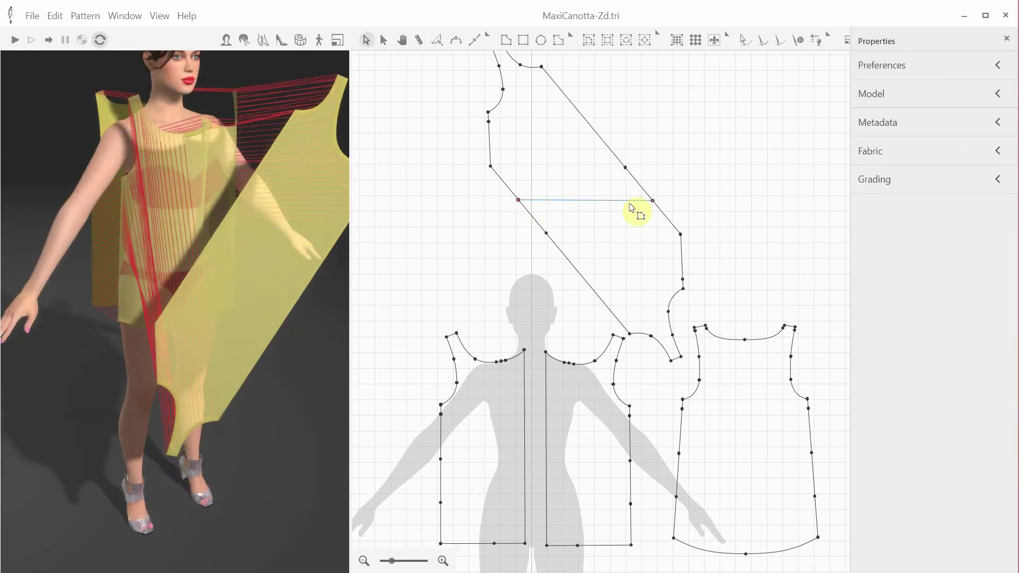
left_click(630, 201)
left_click(871, 151)
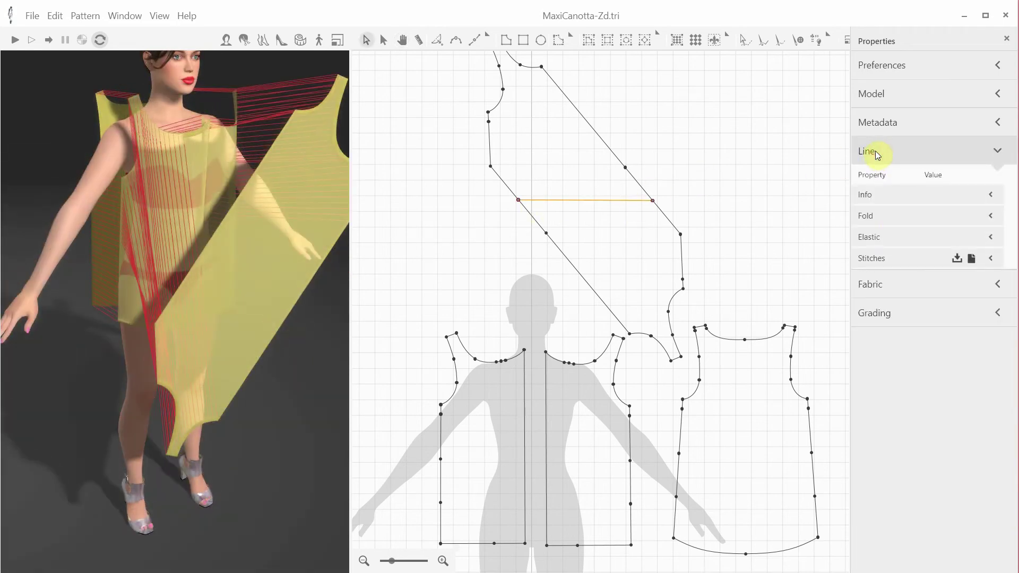
left_click(892, 216)
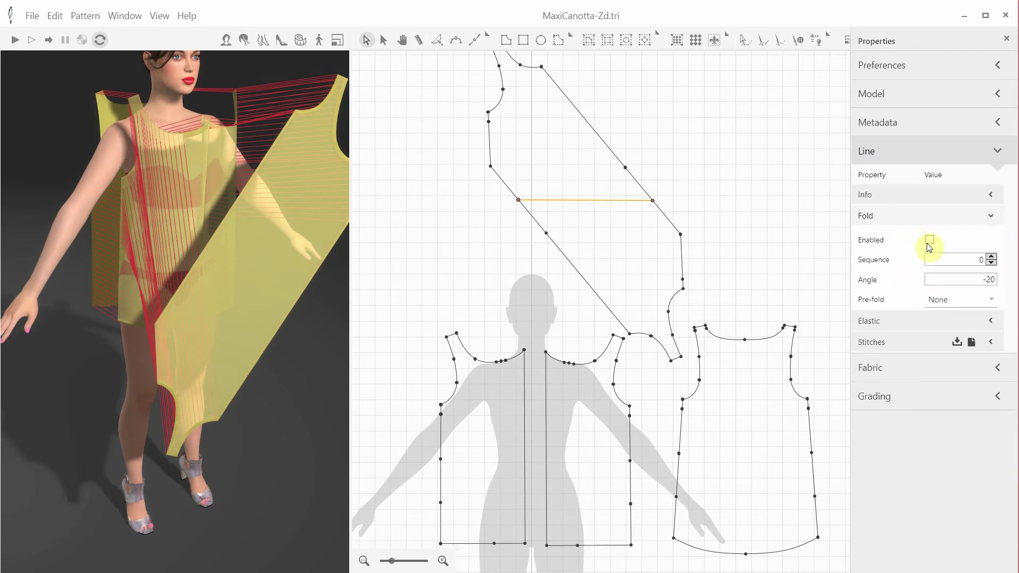
left_click(961, 299)
left_click(942, 360)
left_click_drag(338, 226, 224, 280)
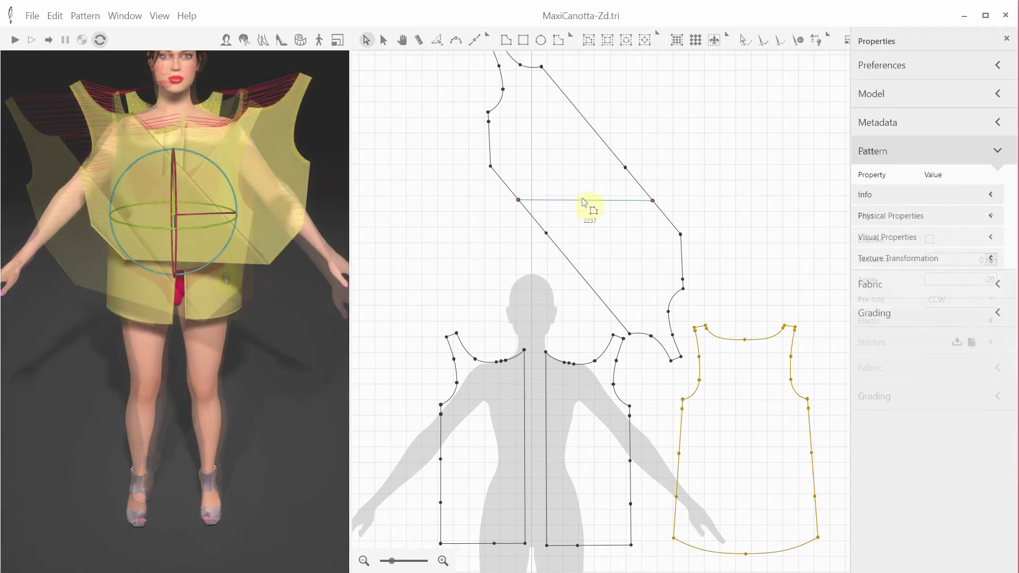
Reselect the fold line of the diagonal piece and start simulating the pre-folded top
left_click(581, 200)
left_click(910, 225)
left_click(911, 226)
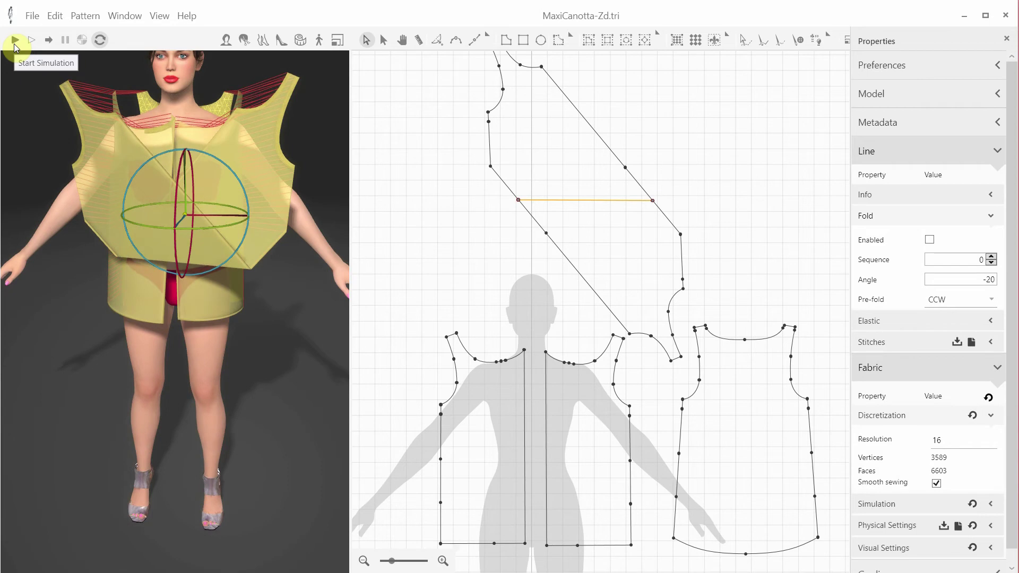
left_click(14, 43)
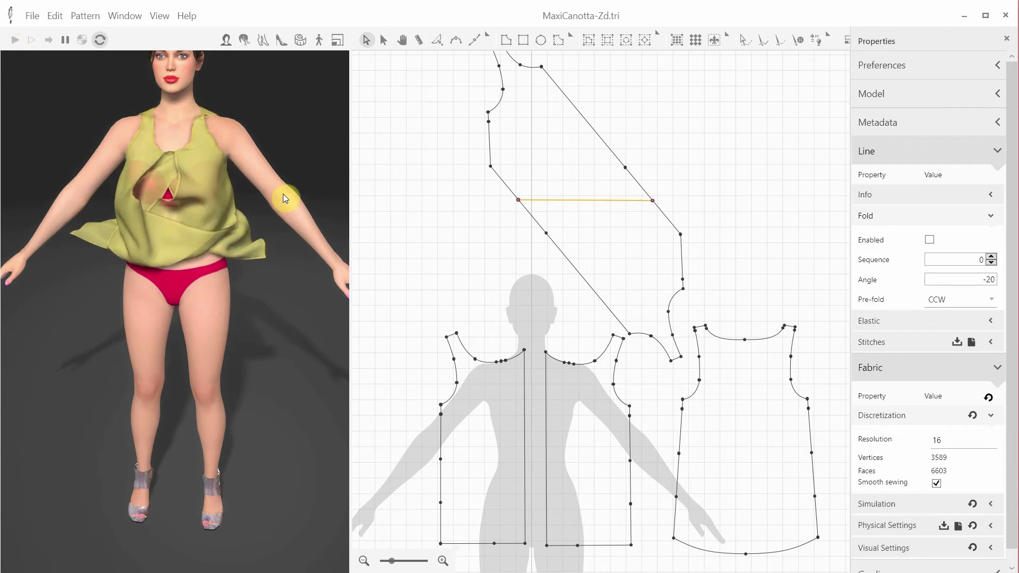
scroll(1001, 531, "down", 1)
left_click(919, 536)
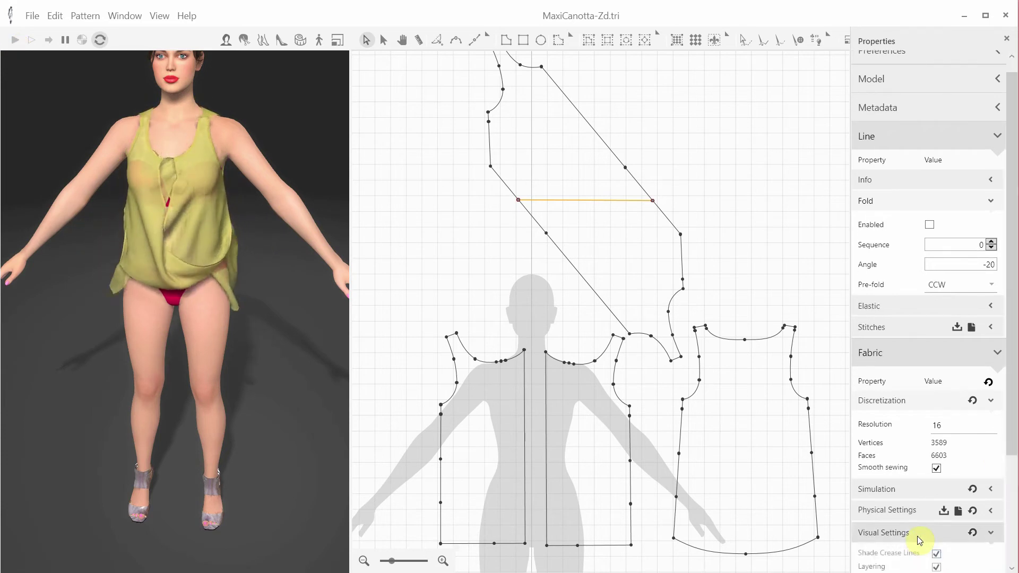
left_click(996, 353)
left_click(998, 368)
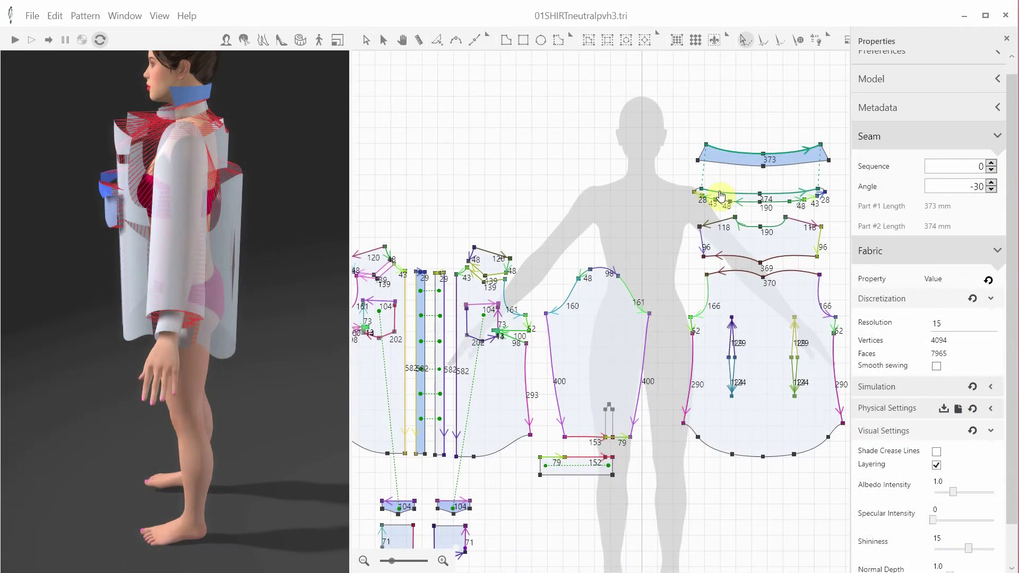
Examine the shirt's collar in 3D and open the angle value of the seam joining the collar to its stand
middle_click_drag(224, 119, 219, 170)
left_click_drag(220, 173, 197, 174)
scroll(221, 218, "up", 3)
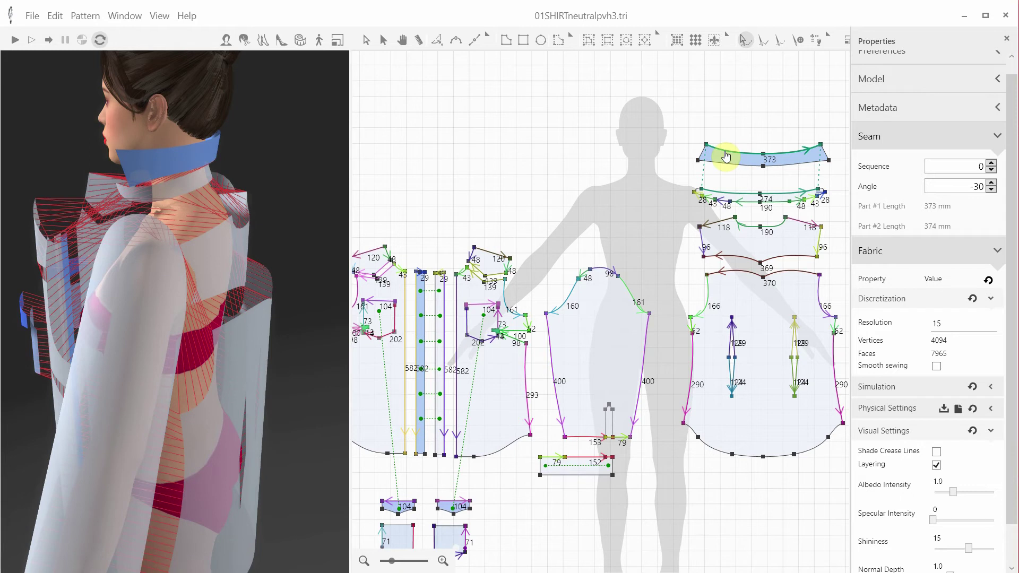
left_click(884, 138)
left_click(884, 139)
left_click(898, 257)
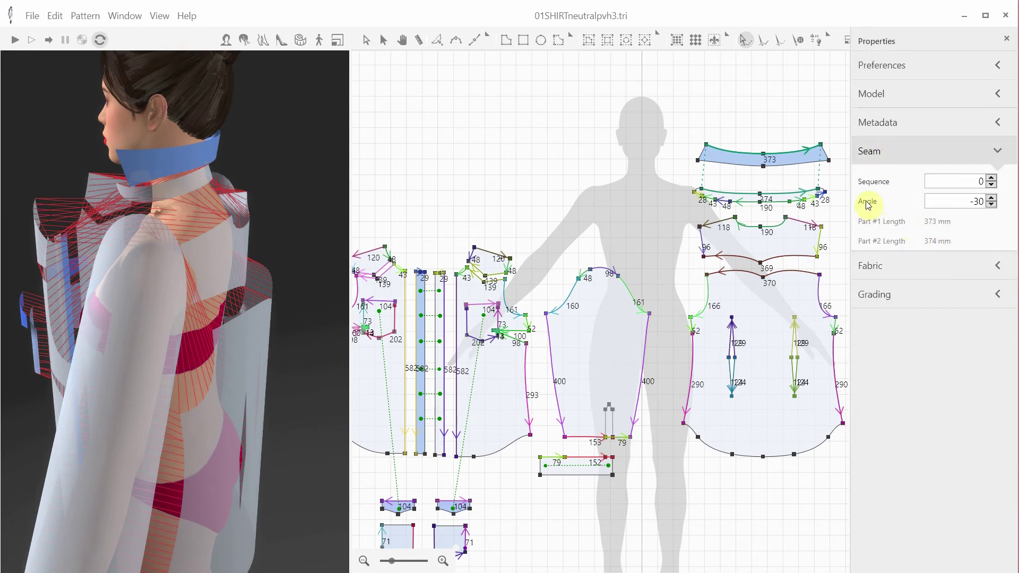
left_click(978, 201)
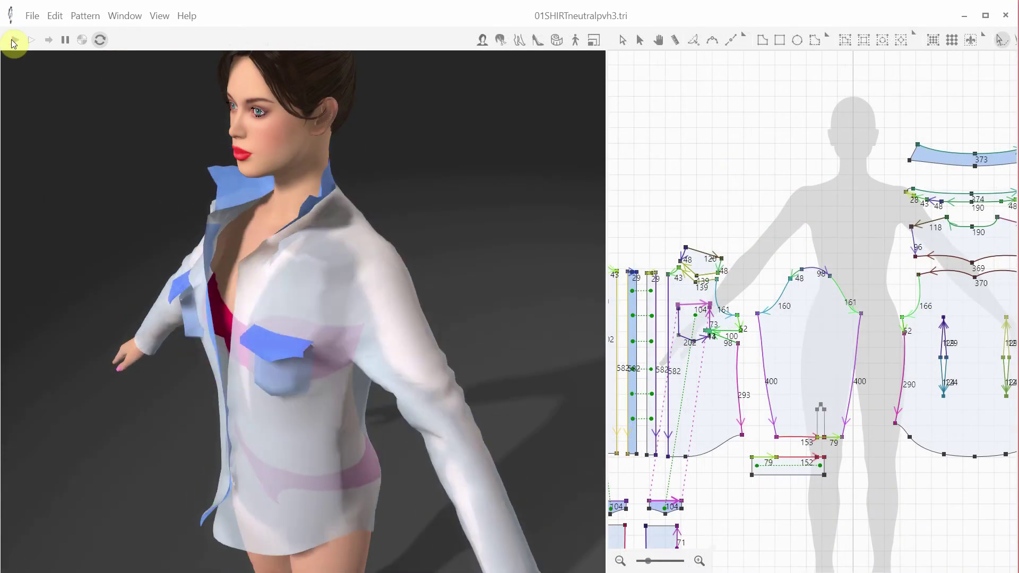
Examine the collar, pockets and placket of the draped shirt from the front and side
middle_click_drag(386, 248, 403, 248)
left_click_drag(402, 248, 449, 249)
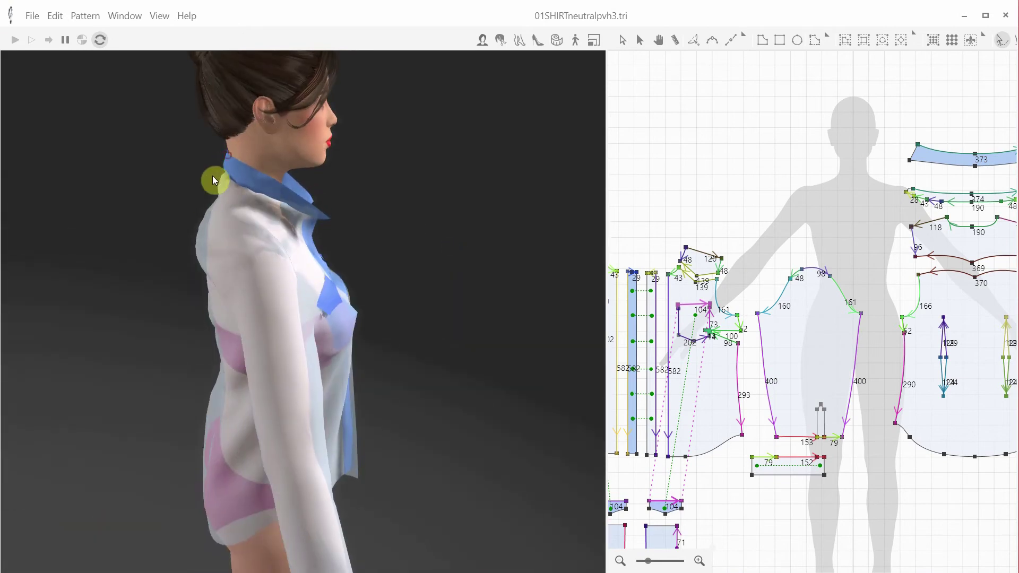
left_click_drag(195, 220, 423, 227)
scroll(382, 228, "up", 2)
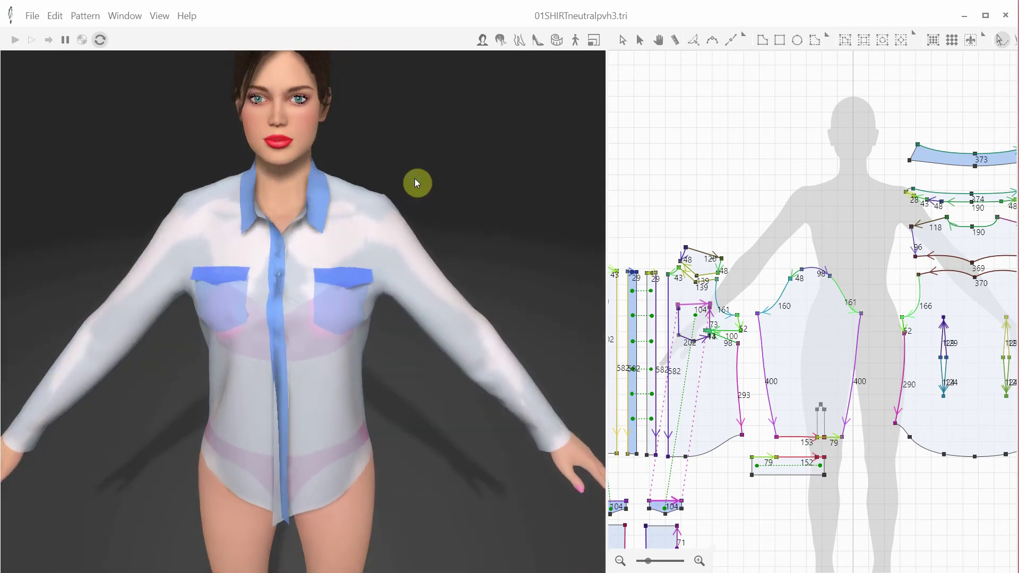
left_click_drag(416, 182, 335, 198)
scroll(332, 200, "up", 3)
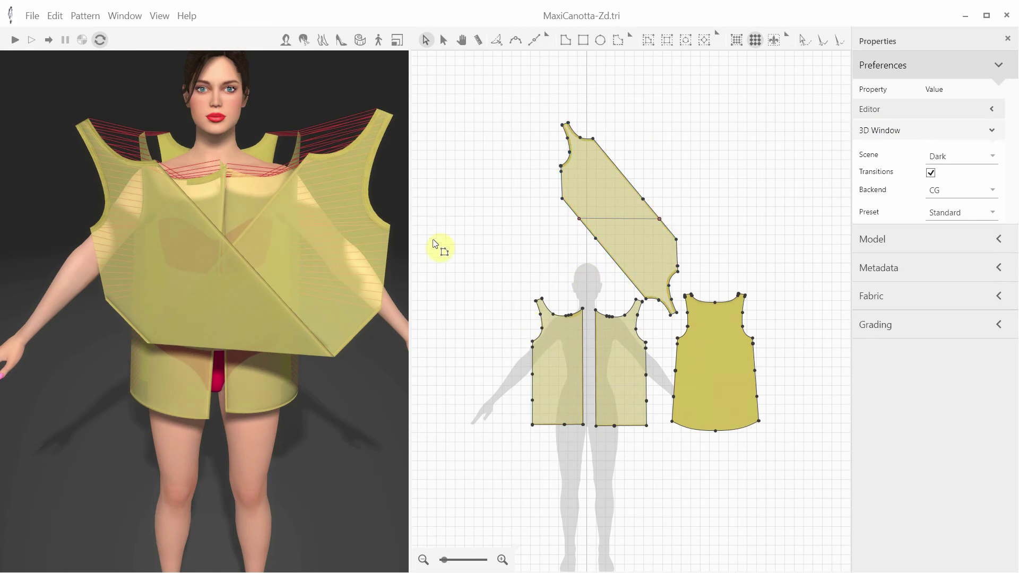
Try the PBD simulation backend with GPU hardware and switch the backend back to CG
middle_click_drag(397, 249, 350, 254)
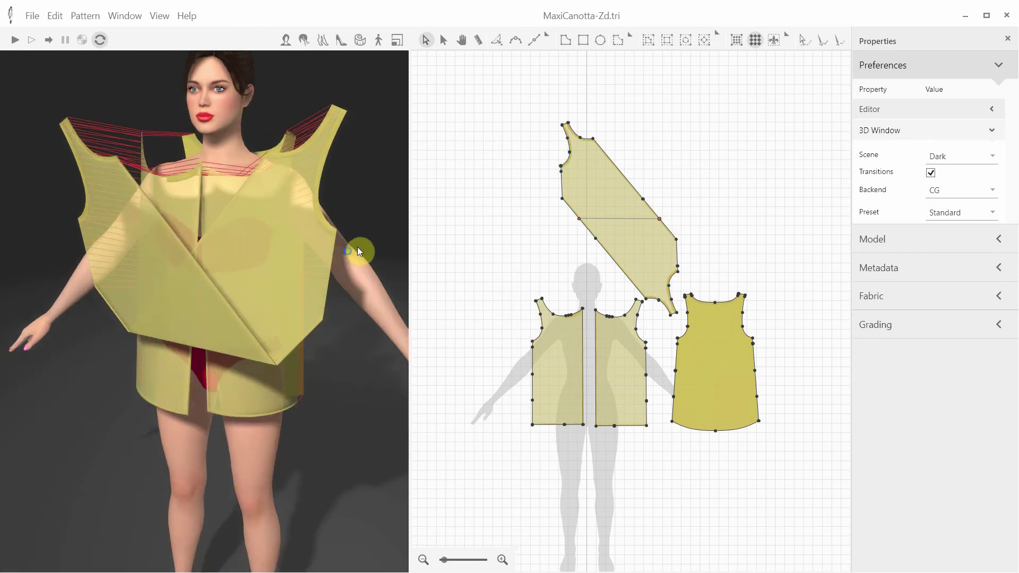
left_click(951, 194)
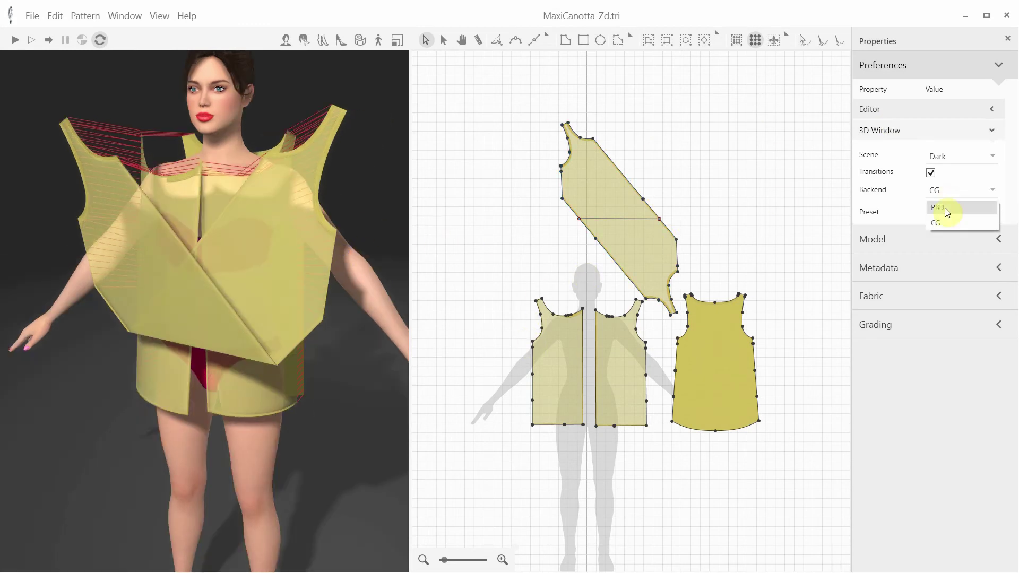
left_click(946, 209)
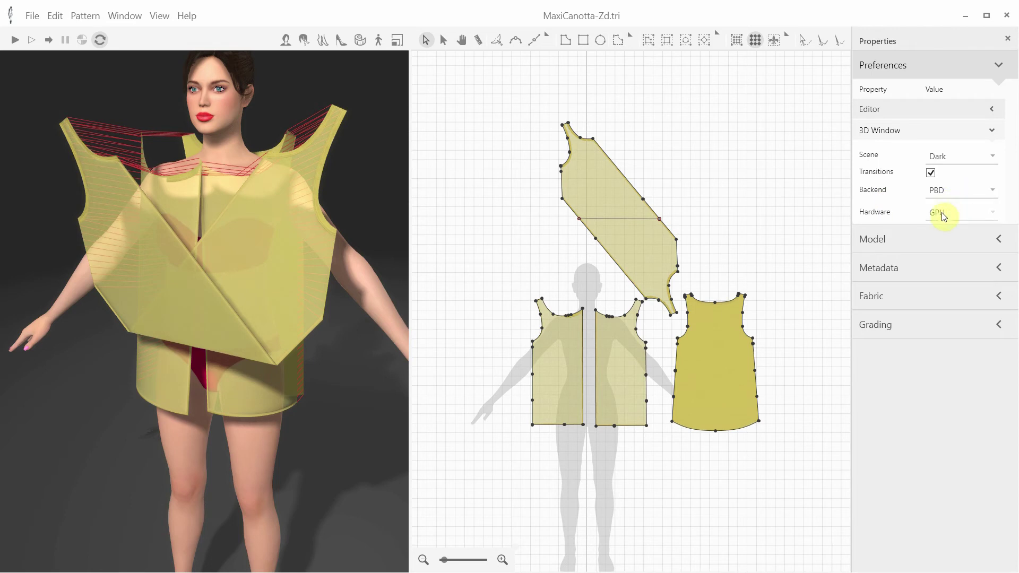
left_click(942, 213)
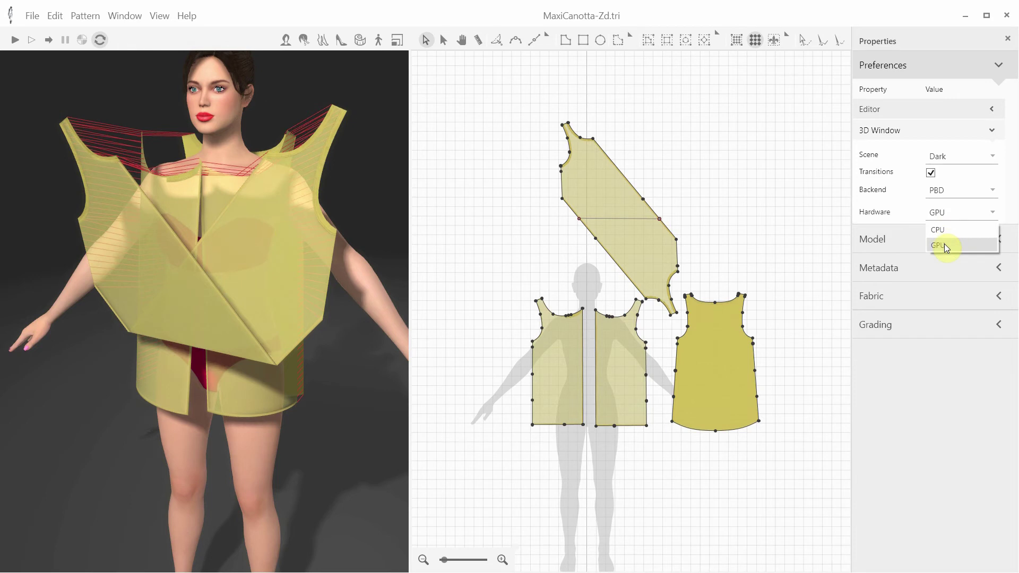
left_click(944, 244)
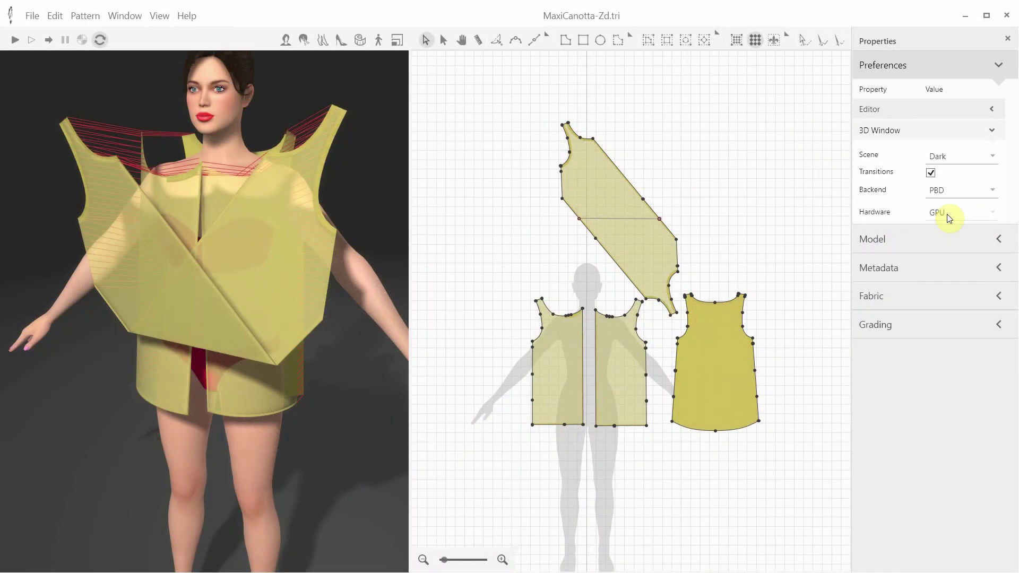
left_click(950, 197)
left_click(948, 219)
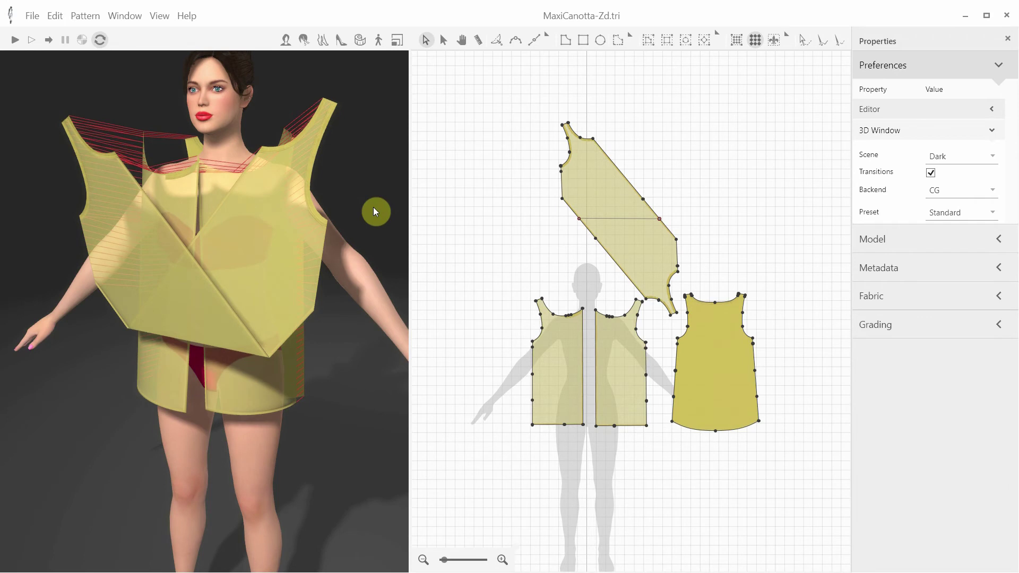
Try the Exact preset of the CG backend and return the preset to Standard
middle_click_drag(374, 208, 367, 210)
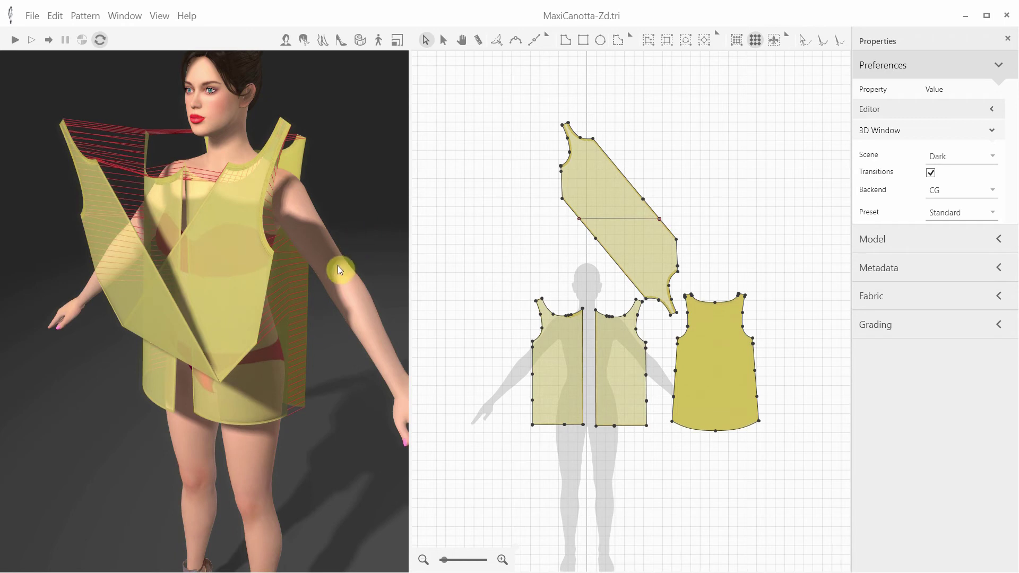
left_click(944, 213)
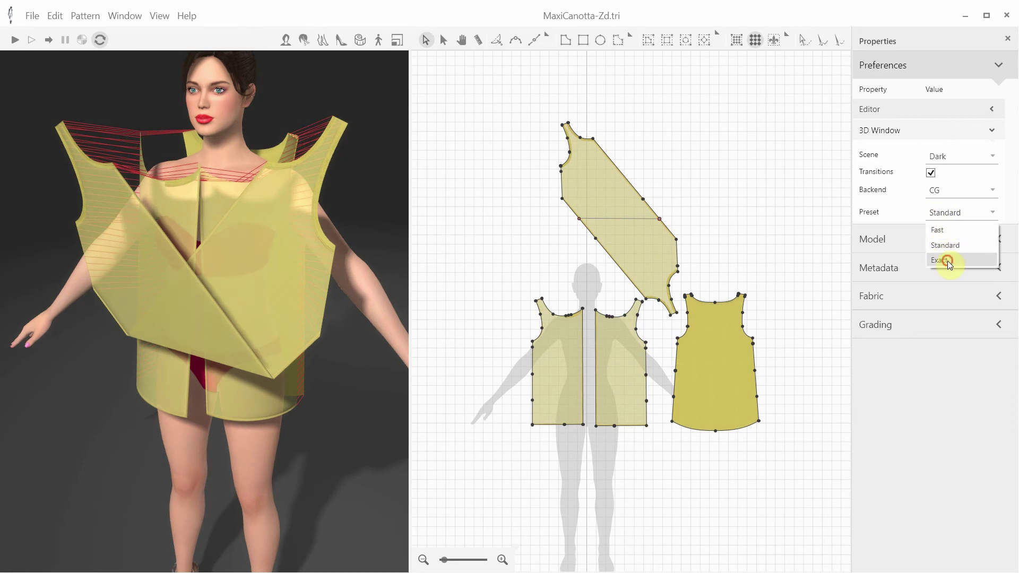
left_click(949, 262)
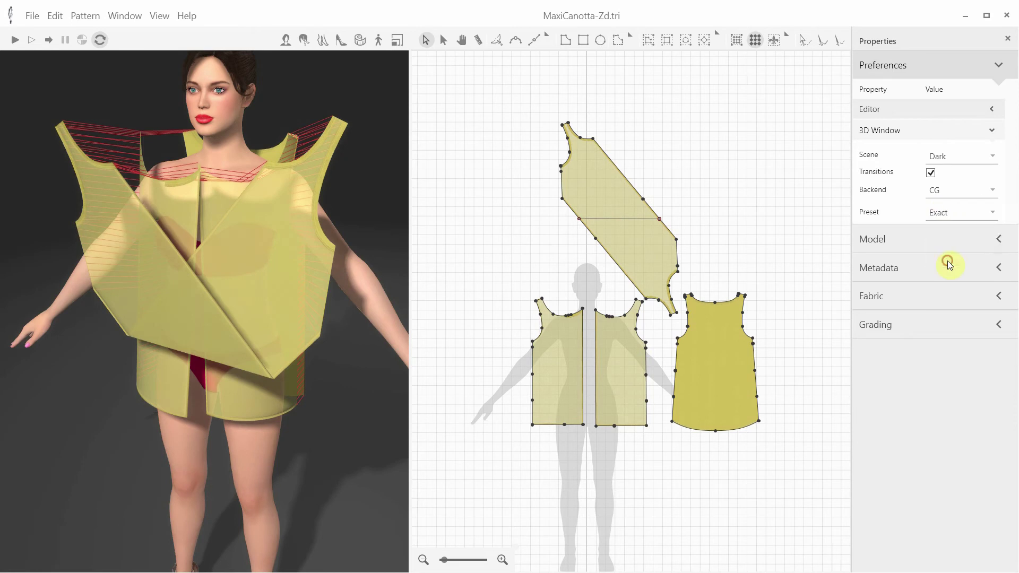
left_click(945, 217)
left_click(946, 248)
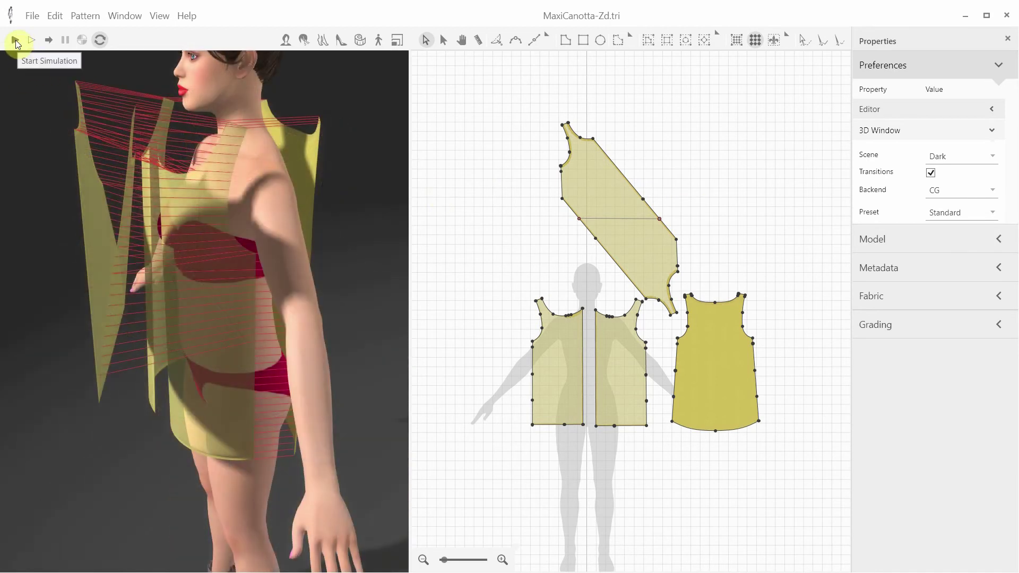
Simulate the pre-folded top with the CG backend and check its drape from several angles
left_click(16, 41)
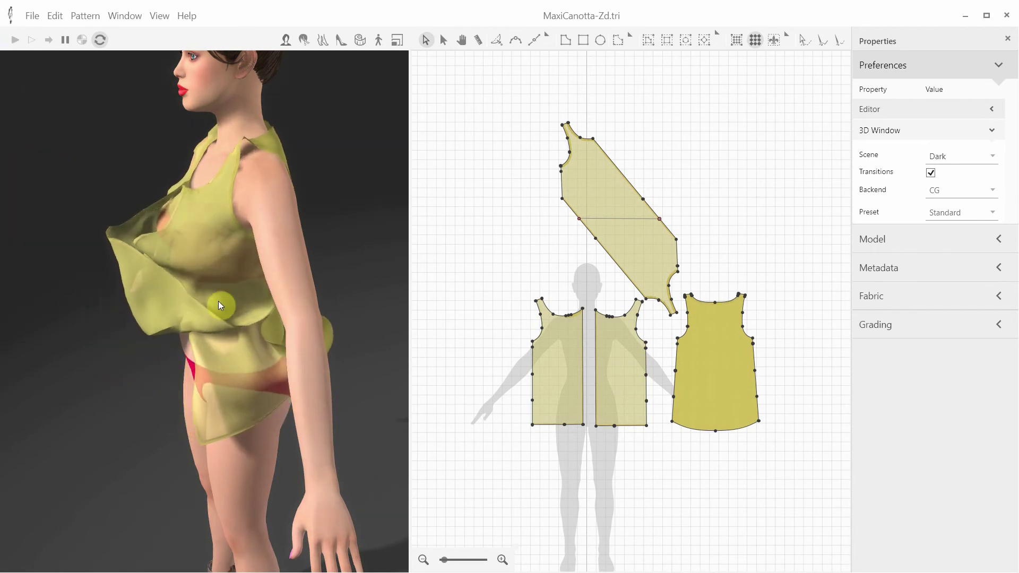
left_click_drag(229, 309, 307, 303)
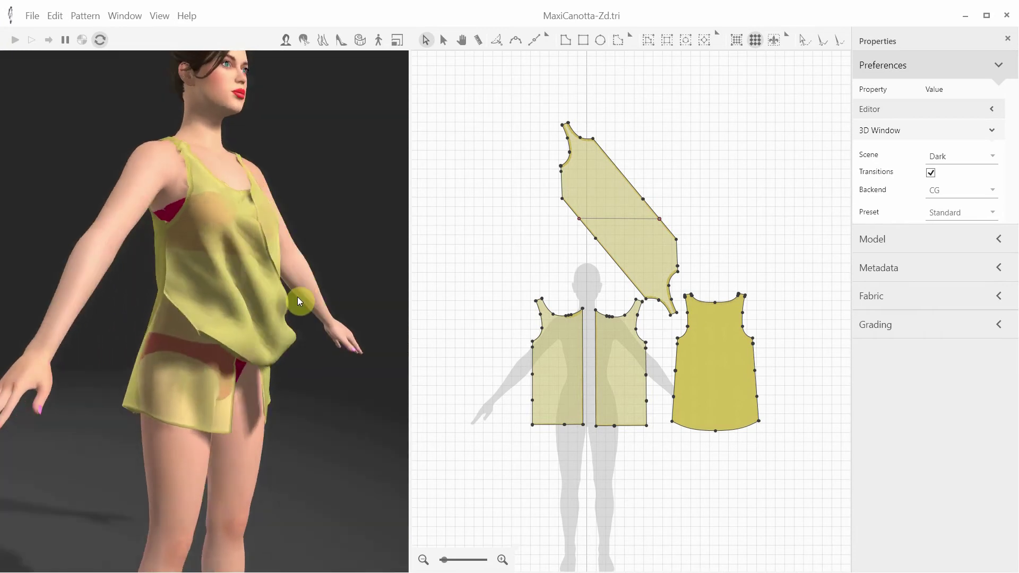
left_click_drag(299, 301, 186, 396)
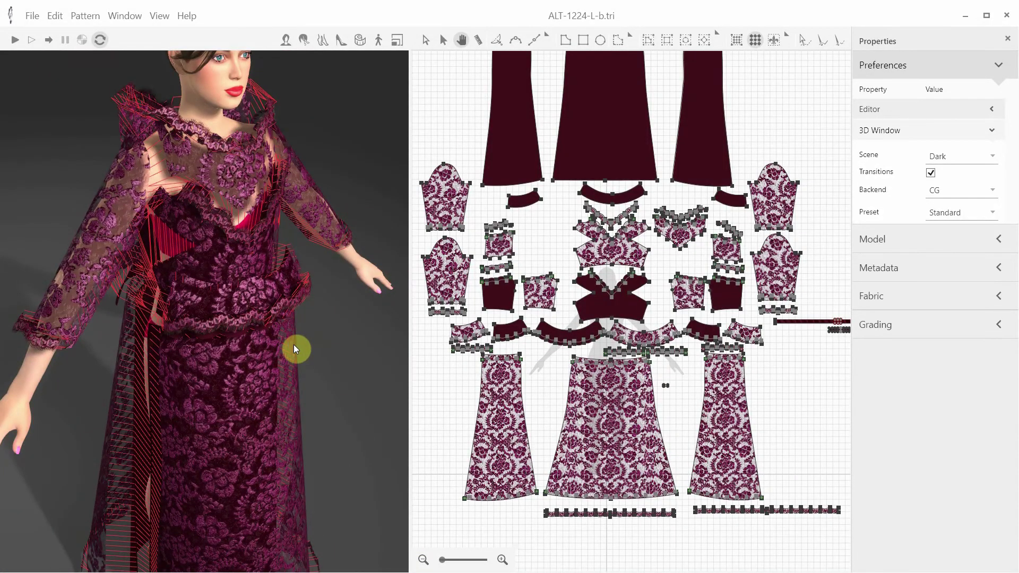
Examine the layered lace gown from the side and front as it drapes on the avatar
right_click_drag(294, 345, 244, 341)
scroll(253, 342, "up", 3)
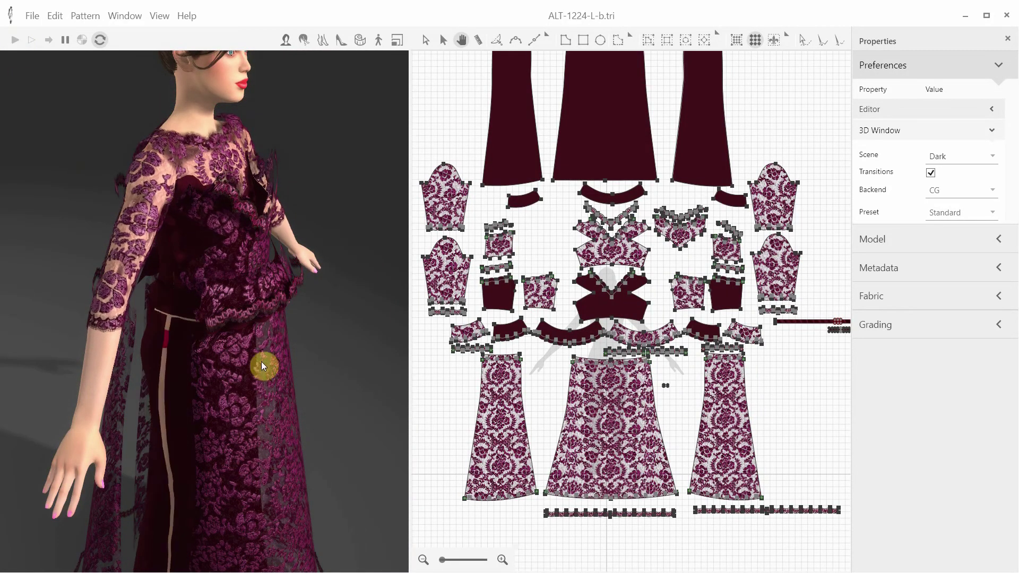
left_click_drag(257, 371, 274, 375)
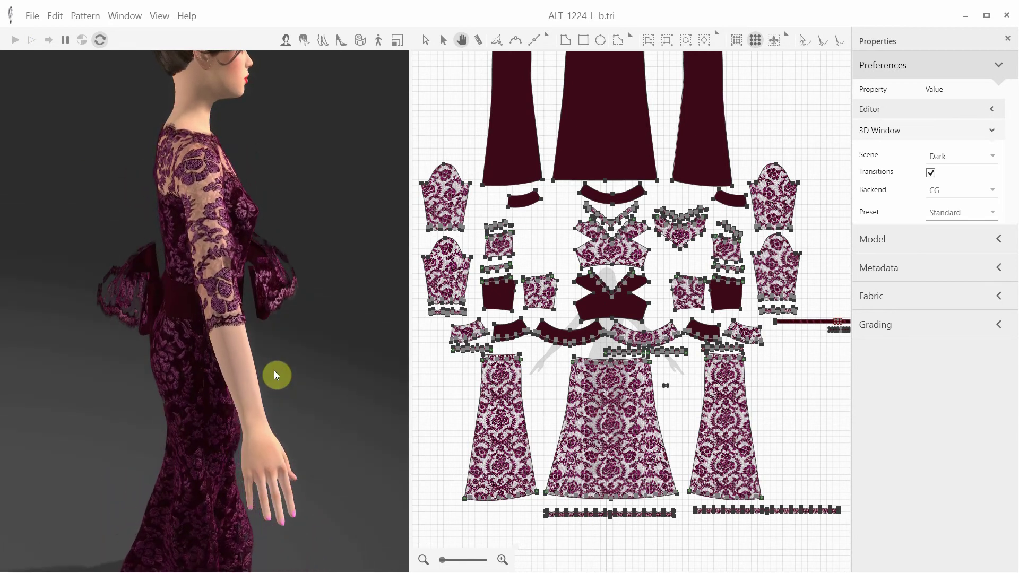
Check the running gown simulation's CPU load per core in Resource Monitor, widening the graph pane and using smaller graphs
left_click_drag(269, 371, 238, 374)
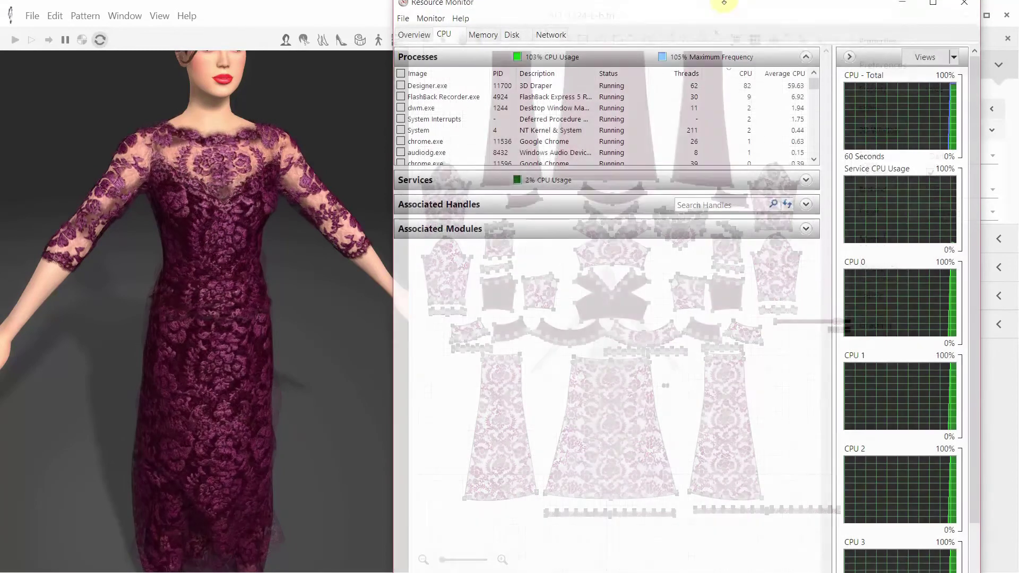
left_click_drag(725, 1, 721, 0)
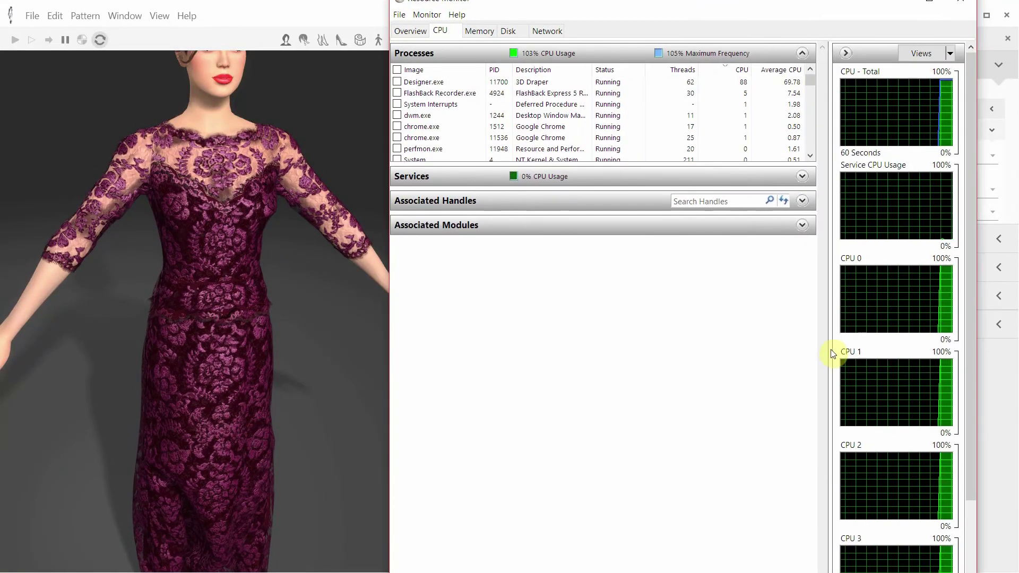
left_click_drag(833, 346, 791, 346)
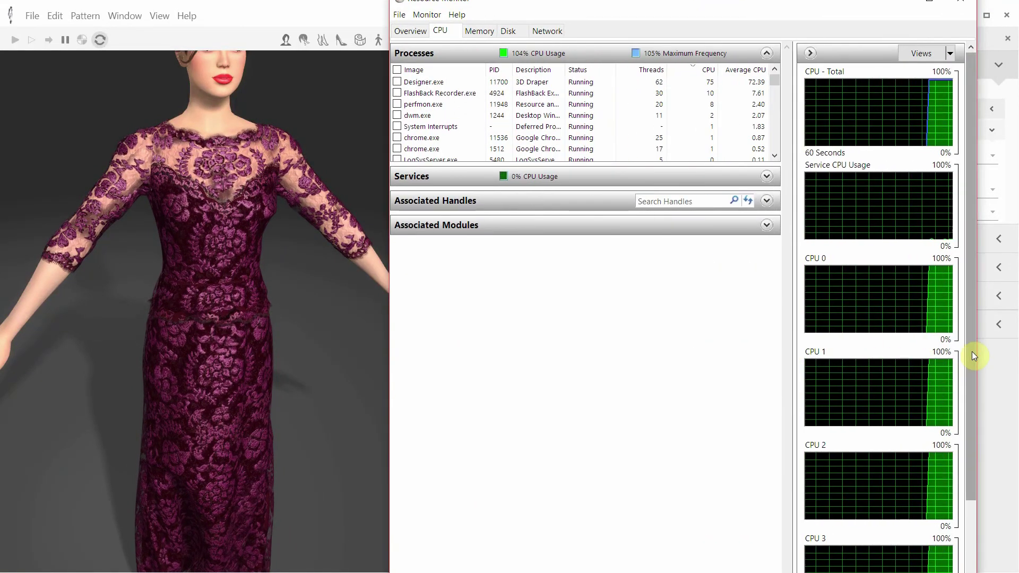
left_click_drag(973, 352, 983, 320)
left_click(950, 53)
left_click(941, 83)
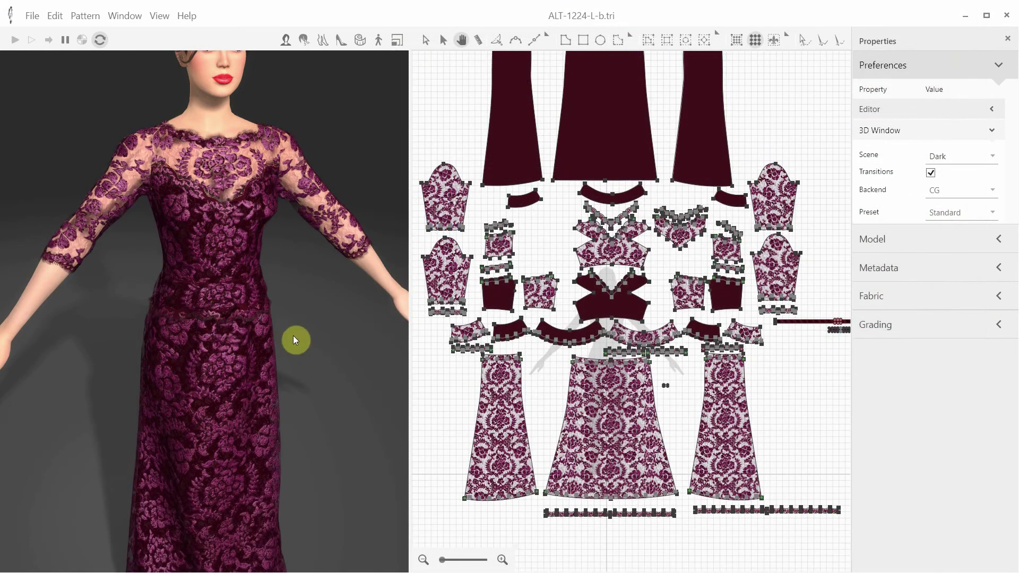
Examine the full-length drape of the lace gown on the avatar from several angles
middle_click_drag(293, 336, 275, 338)
scroll(295, 462, "down", 3)
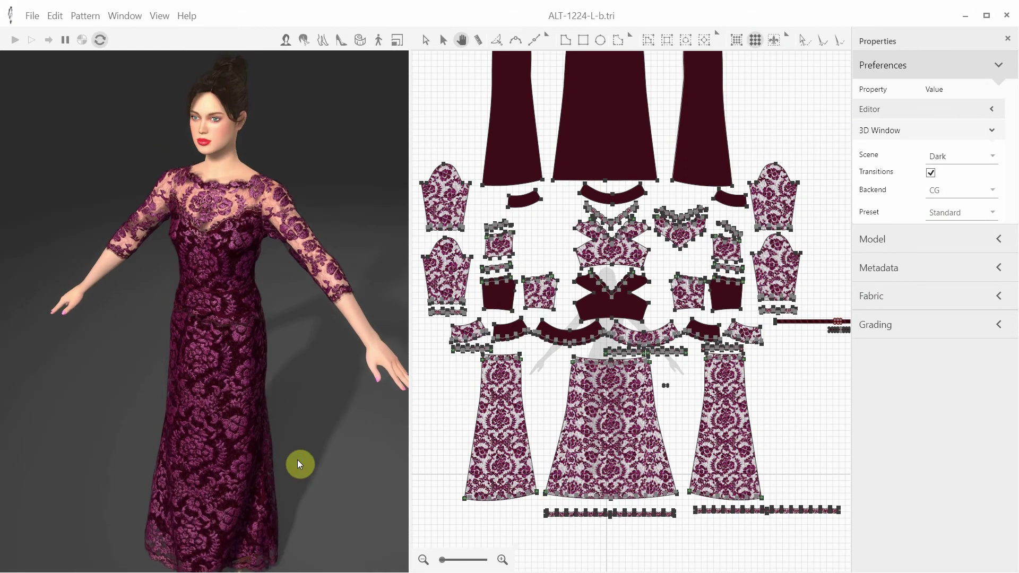
left_click_drag(160, 514, 182, 429)
middle_click_drag(298, 403, 324, 340)
left_click_drag(267, 295, 165, 298)
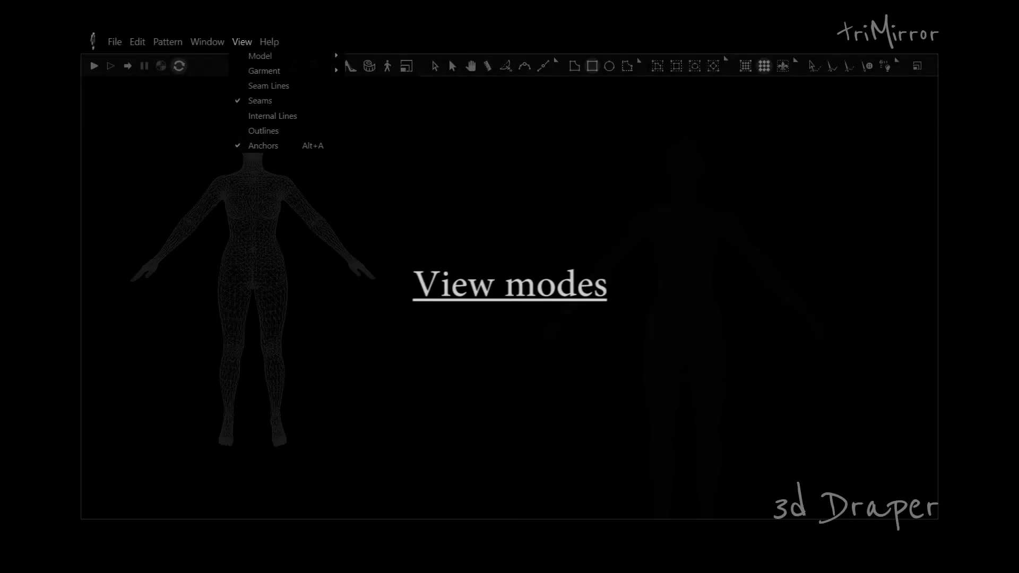
Display the unsewn jeans garment in Wireframe mode and inspect its mesh around the avatar's legs
left_click(160, 17)
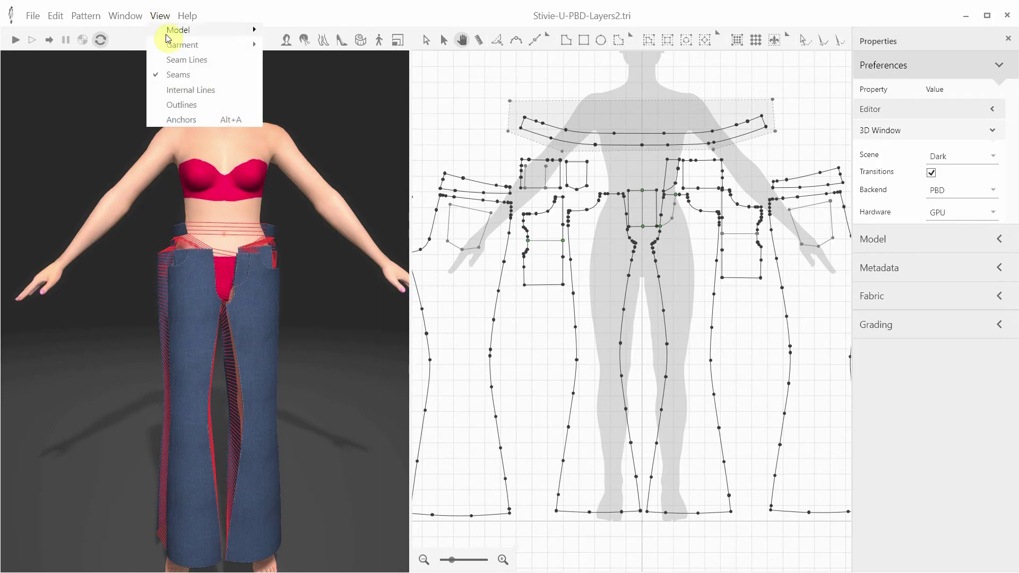
mouse_move(166, 34)
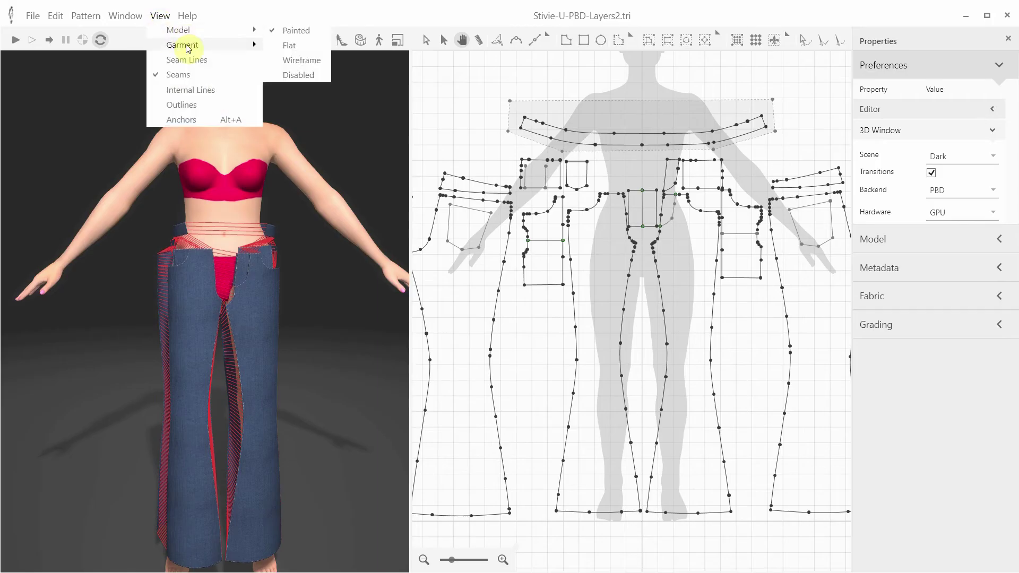
mouse_move(189, 46)
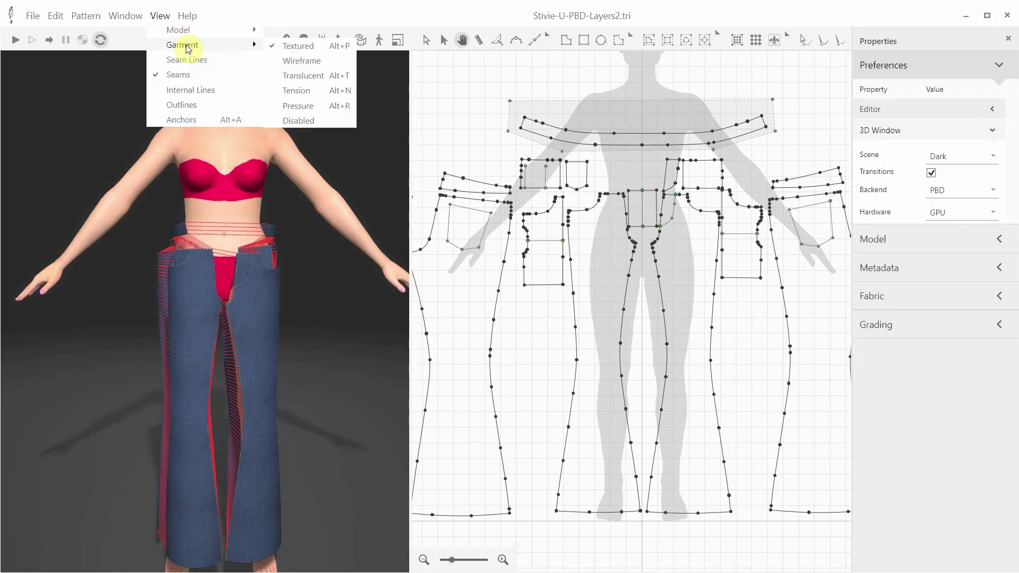
left_click(306, 62)
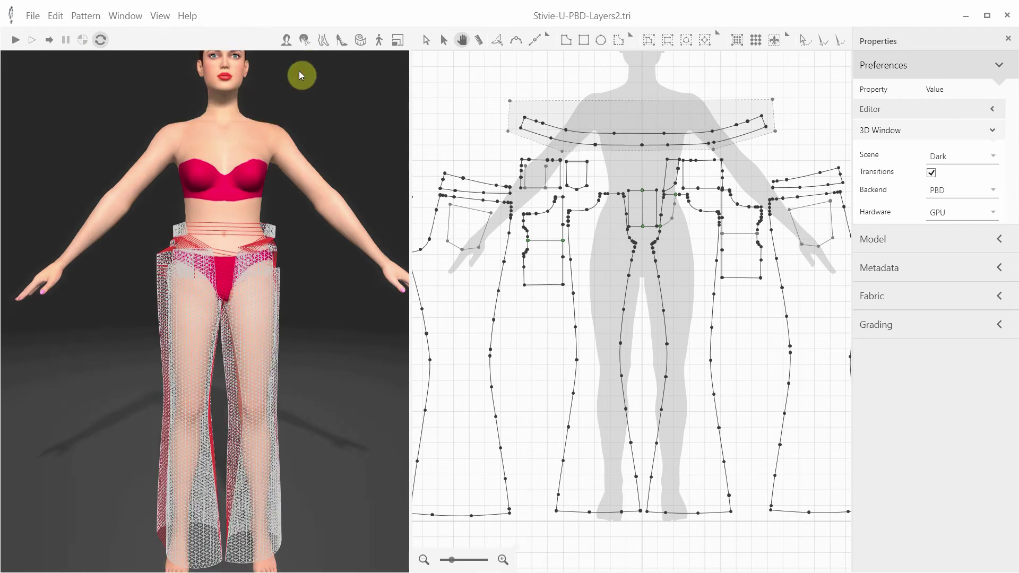
scroll(262, 398, "up", 3)
Switch the garment display to Translucent, inspect the pieces, and set the garment display to Disabled
left_click(161, 21)
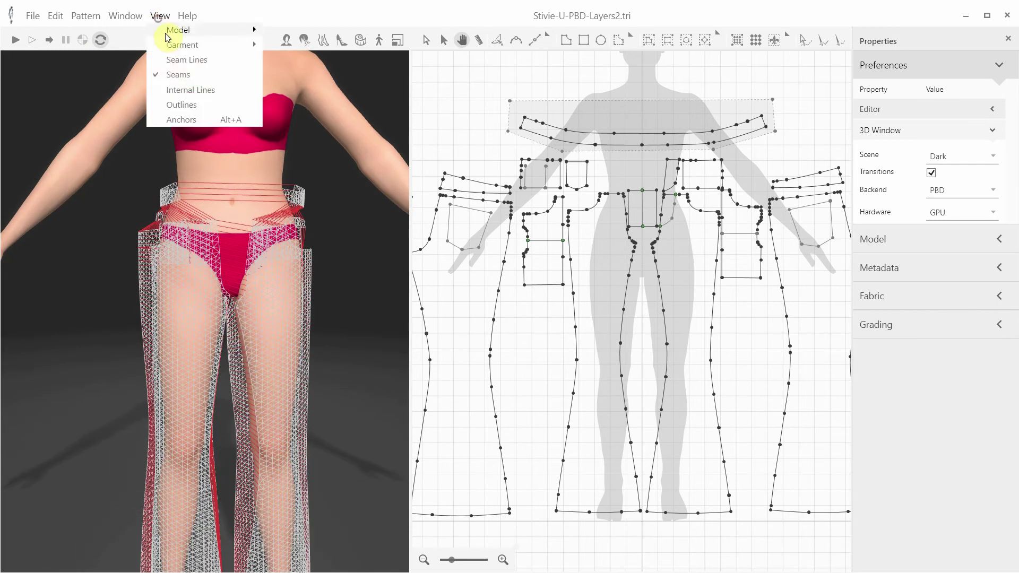
mouse_move(218, 45)
left_click(304, 76)
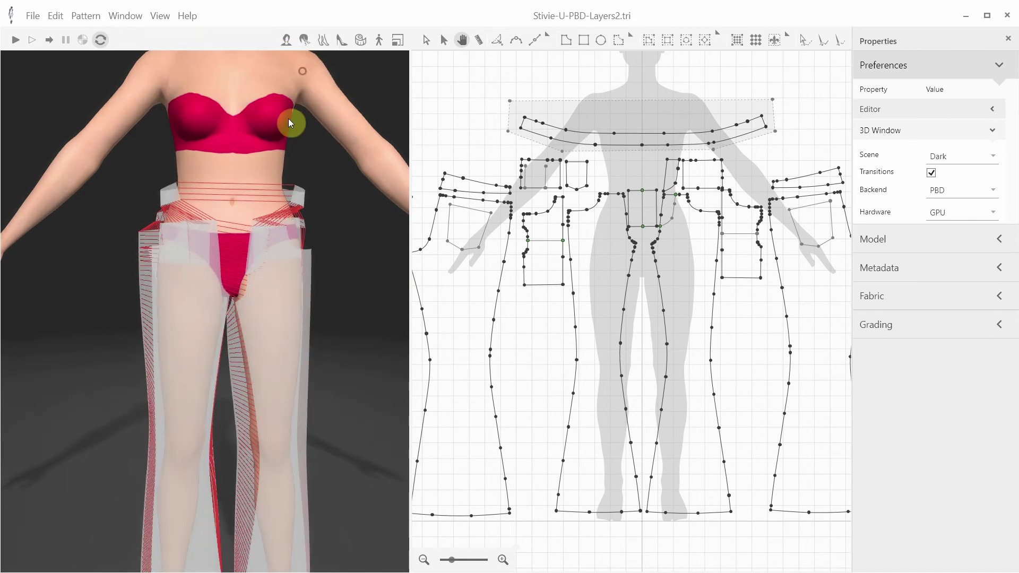
left_click(161, 18)
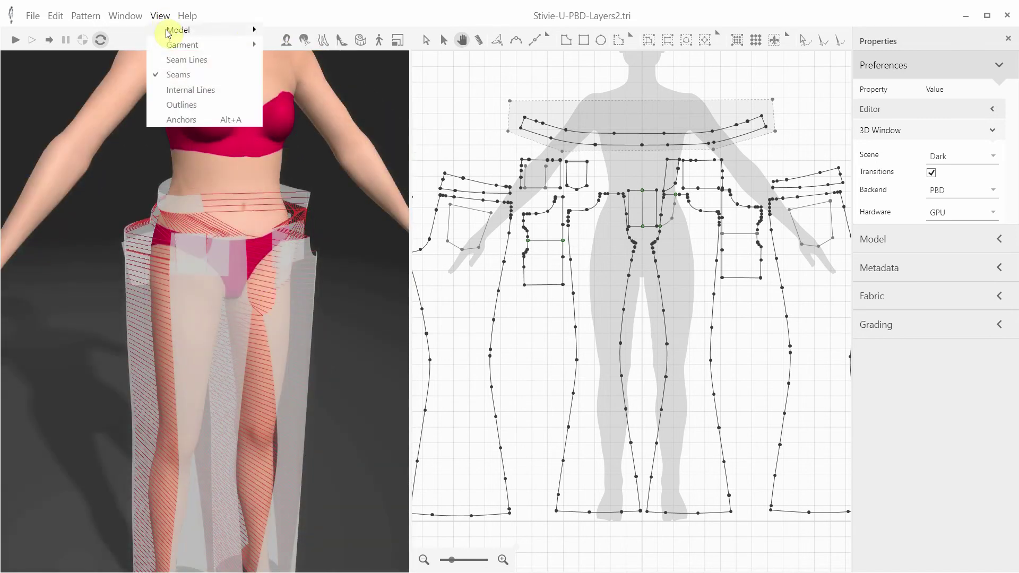
mouse_move(200, 45)
left_click(311, 120)
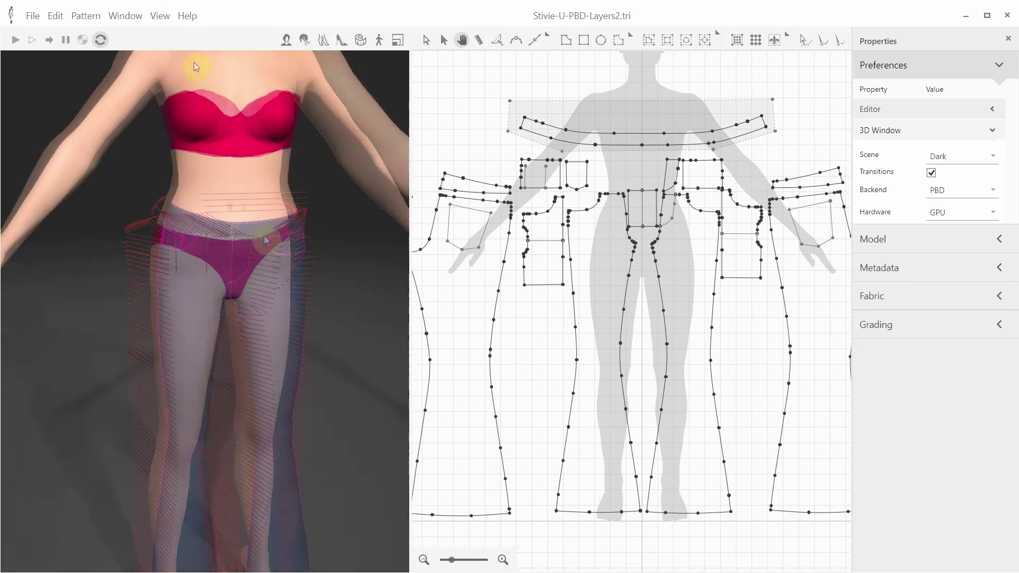
Display the draped jeans in Tension mode and examine the tension map from the front and side
left_click(157, 18)
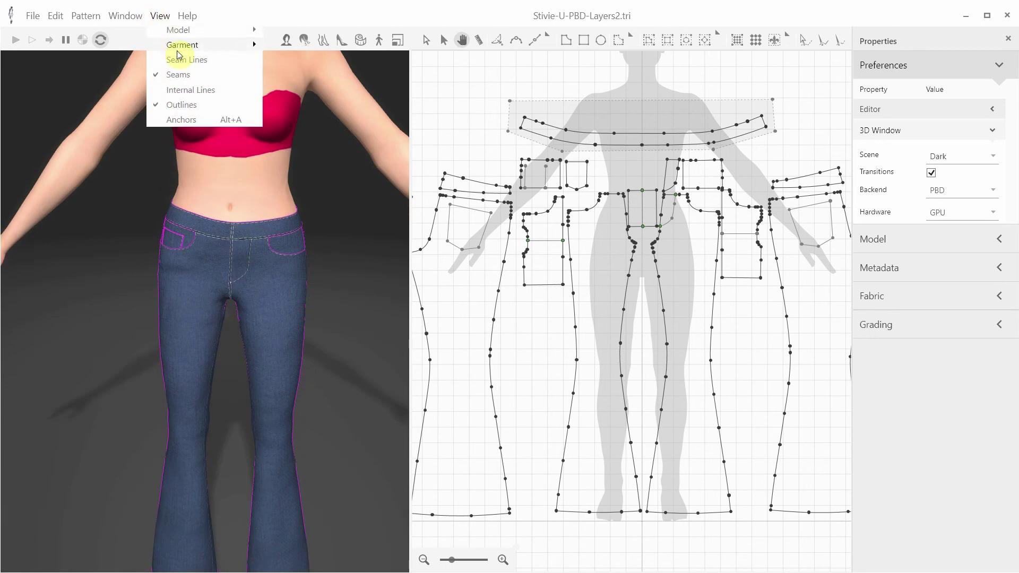
mouse_move(177, 49)
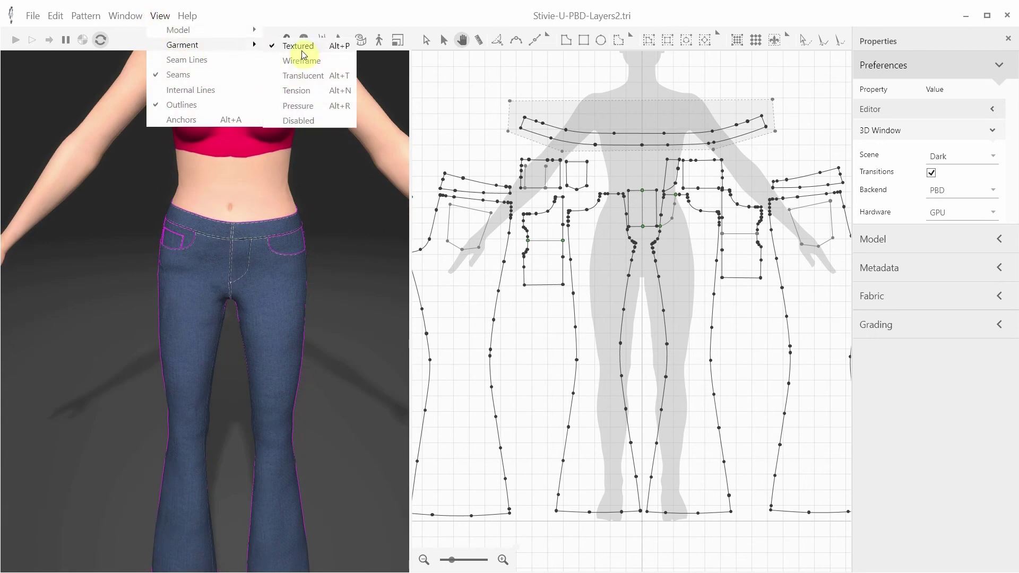
left_click(300, 91)
left_click_drag(307, 316, 295, 337)
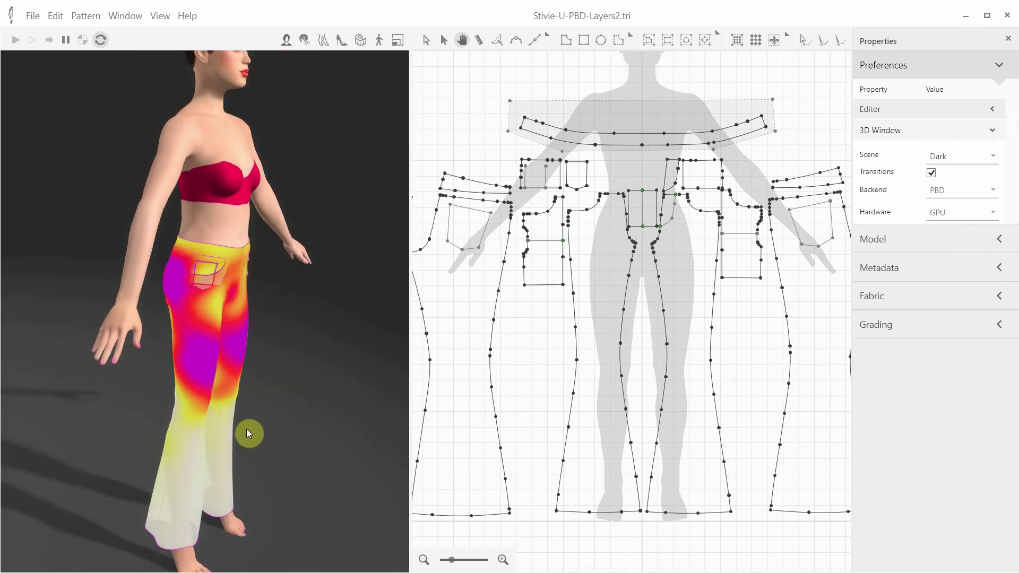
left_click_drag(202, 369, 207, 369)
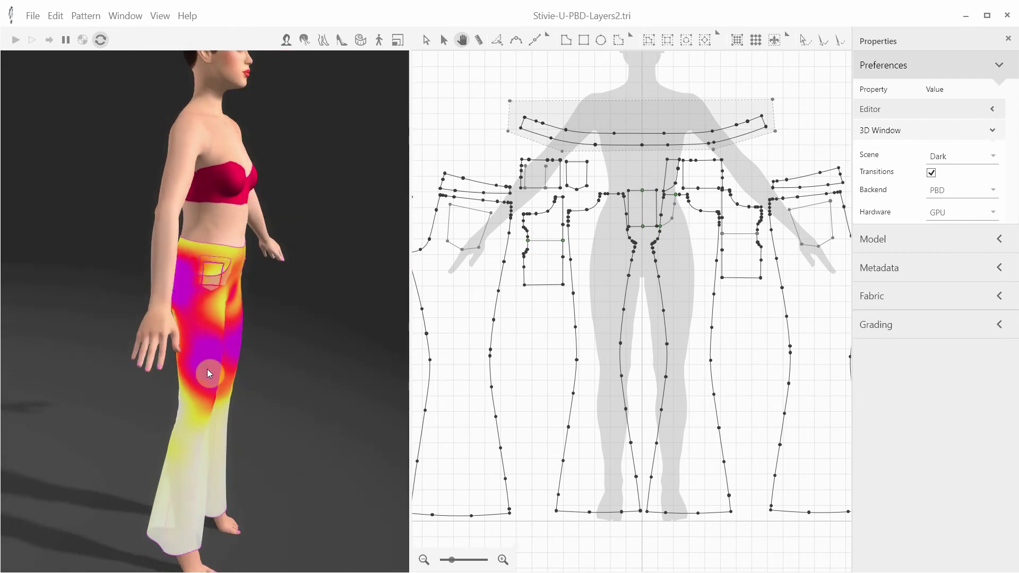
left_click_drag(202, 534, 189, 515)
left_click_drag(189, 515, 177, 521)
Set the fabric's weft and warp stretch resistance to 130 N/m and check the tension map
left_click(1006, 153)
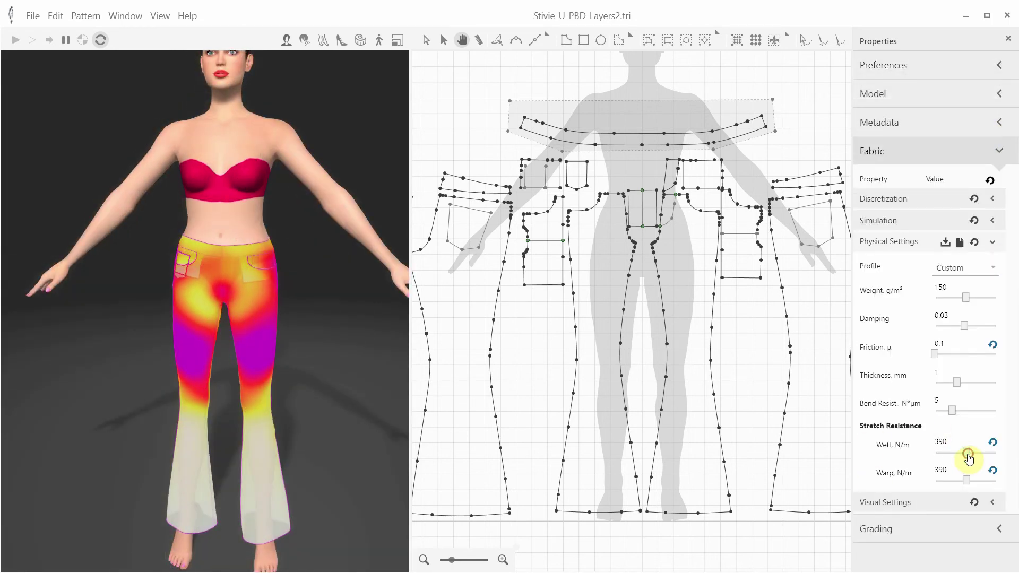
left_click_drag(967, 458, 958, 486)
left_click_drag(371, 333, 447, 341)
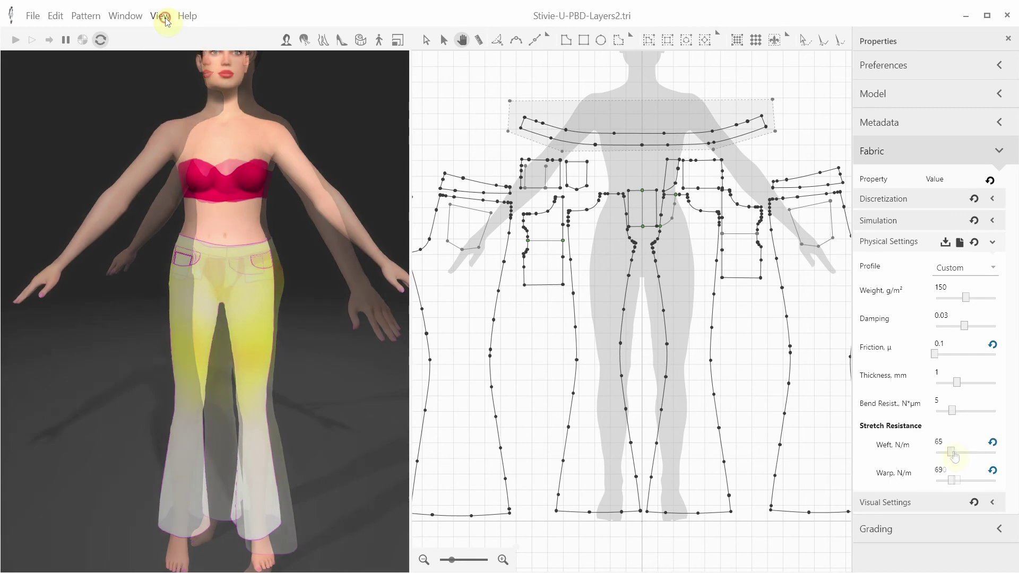
Display the avatar model in Flat mode and view it with the tension-mapped jeans
left_click(161, 17)
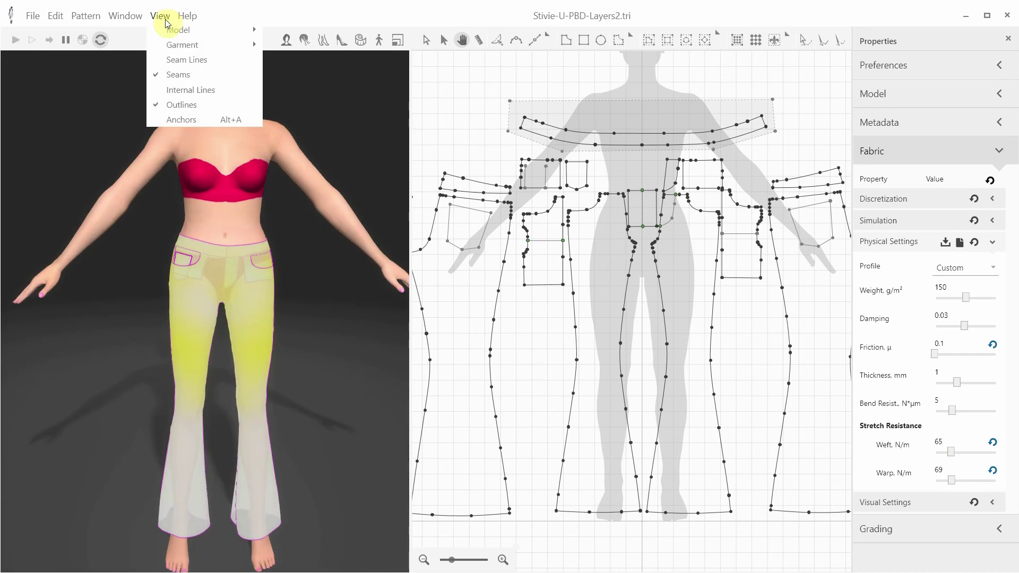
mouse_move(166, 30)
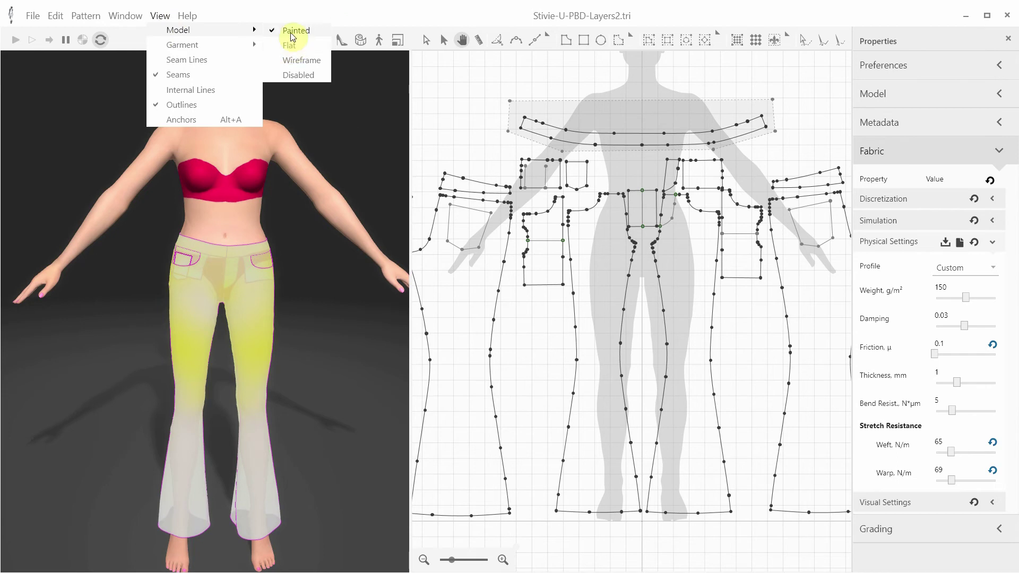
left_click(292, 32)
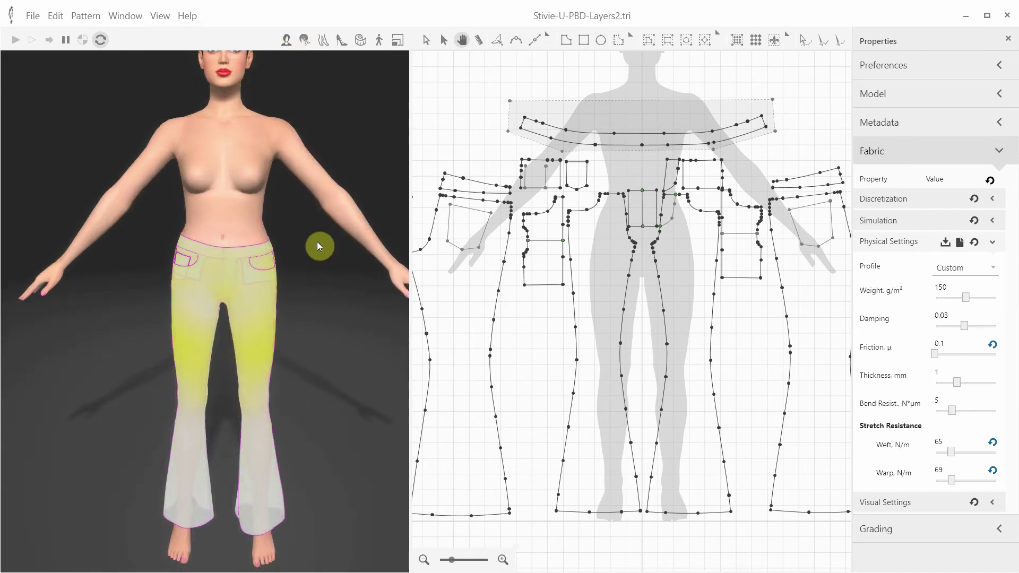
left_click_drag(316, 245, 292, 248)
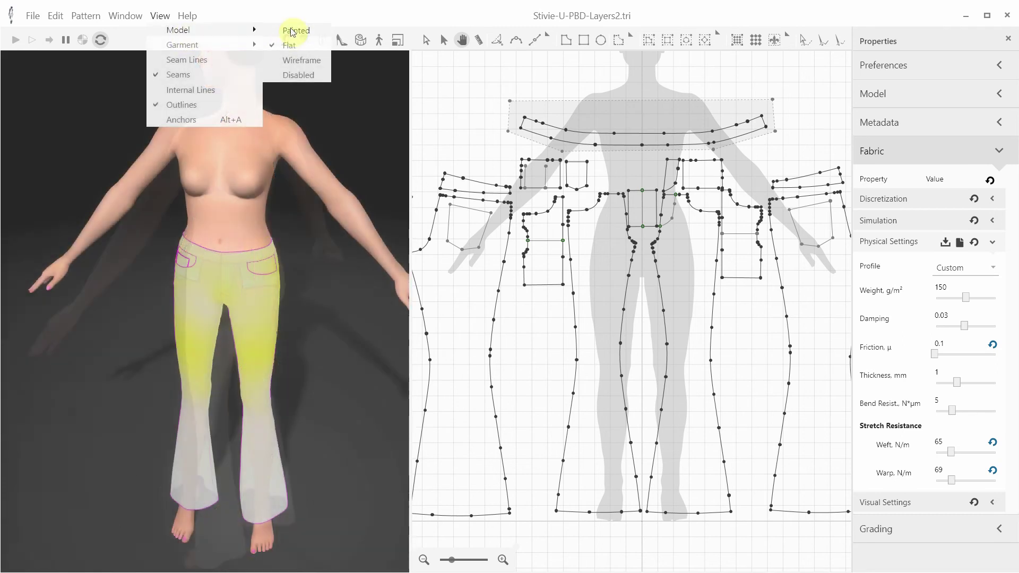
Switch the avatar model display to Wireframe, inspect it, and set the model display to Disabled
left_click(299, 60)
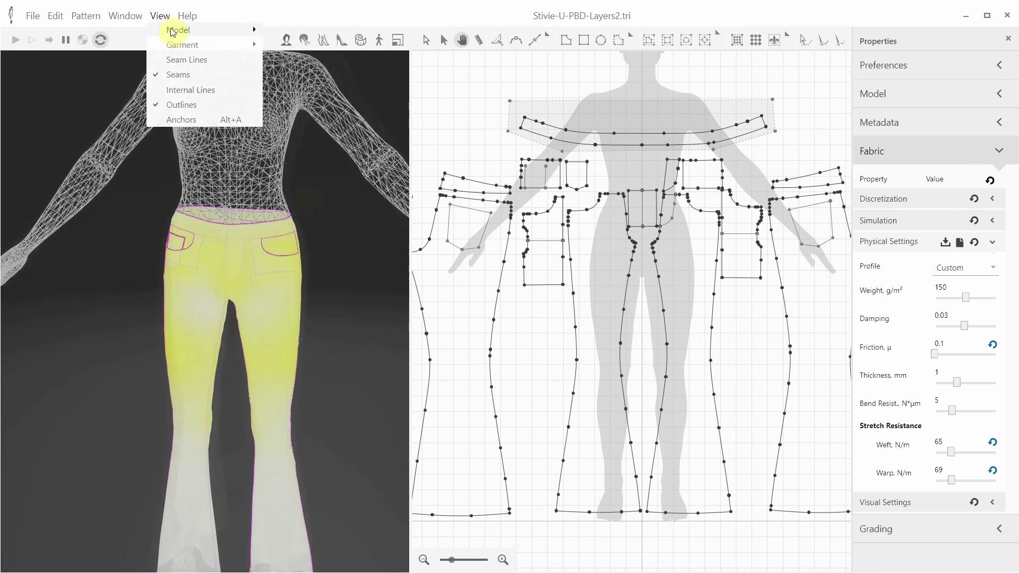
mouse_move(177, 29)
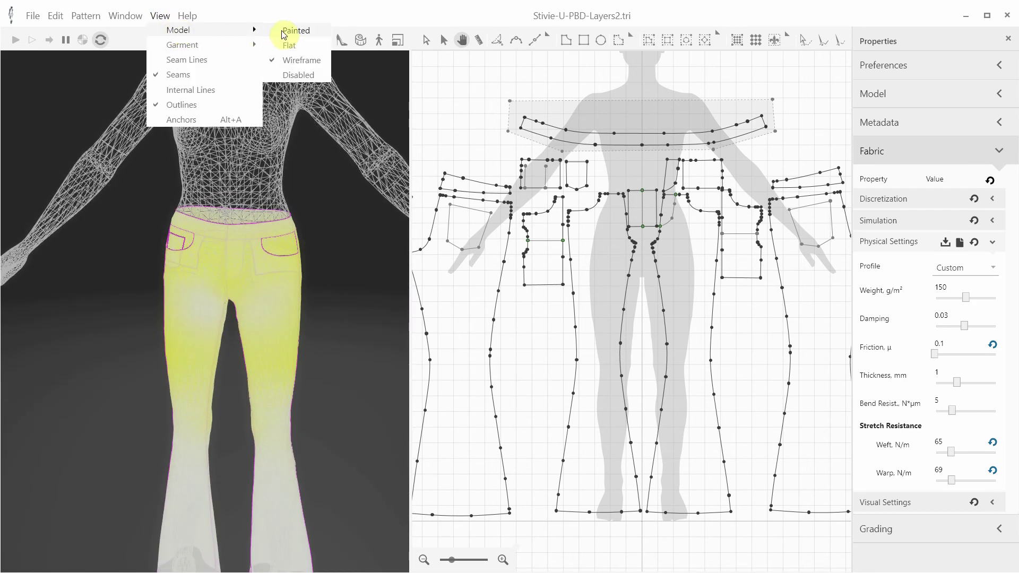
left_click(295, 75)
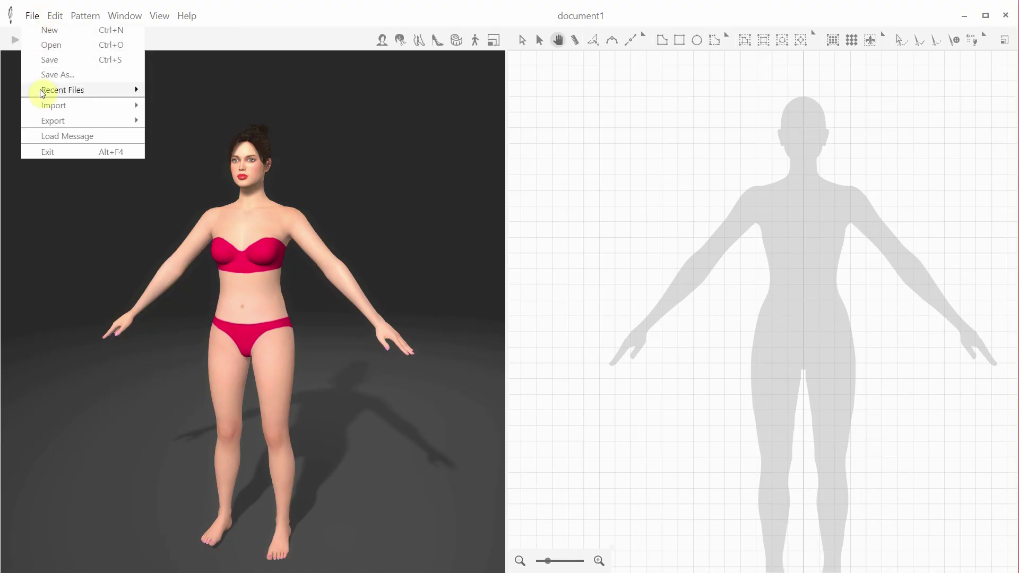
Import the Leggings pattern file into the new document and bring all its pieces into view
mouse_move(52, 106)
left_click(170, 108)
double_click(88, 97)
scroll(333, 311, "down", 3)
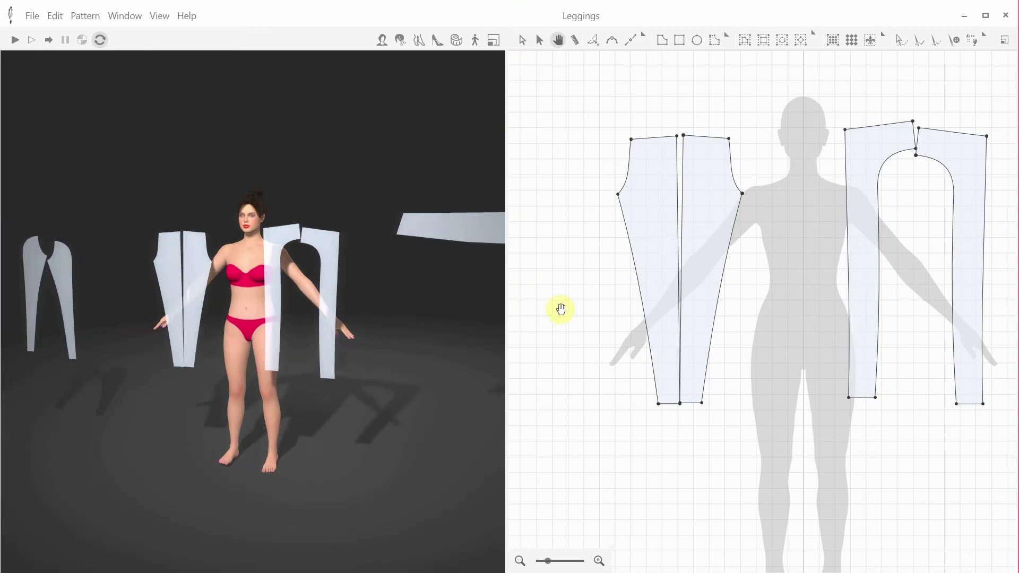
scroll(599, 330, "down", 5)
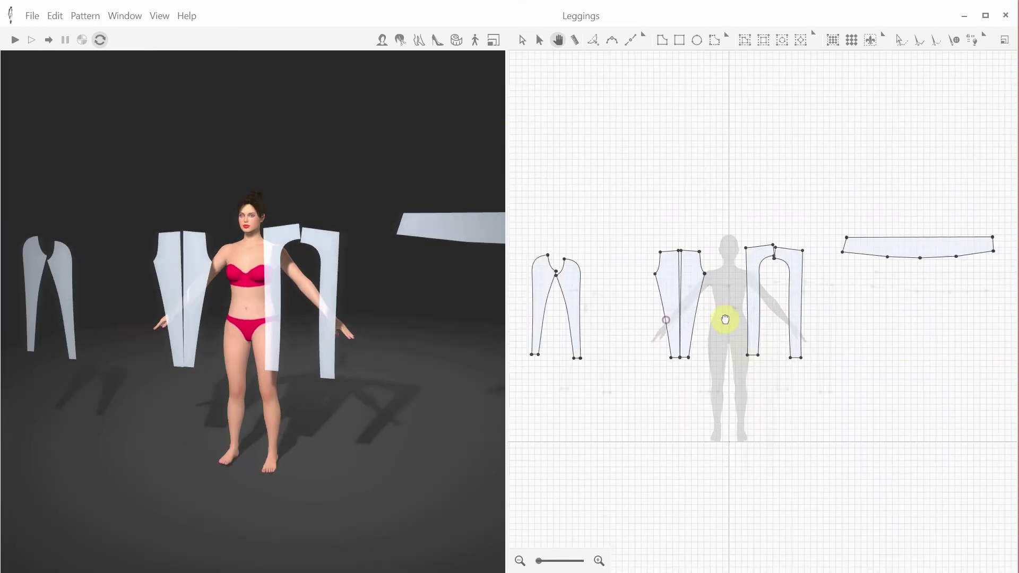
Move the two front leg pieces over the silhouette's legs in the 2D pattern layout
left_click(539, 39)
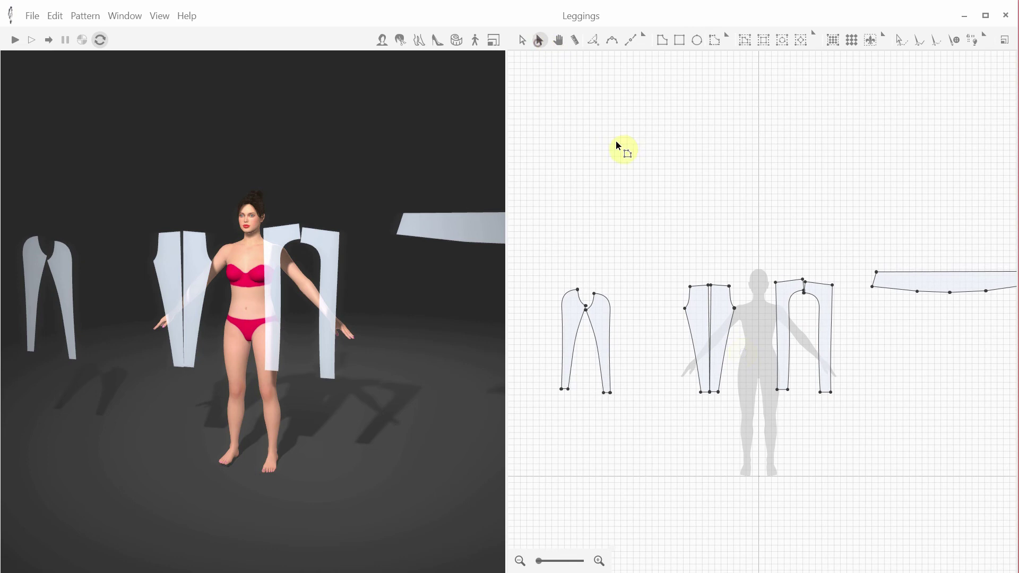
left_click(724, 314)
left_click_drag(722, 311, 744, 402)
left_click(699, 312)
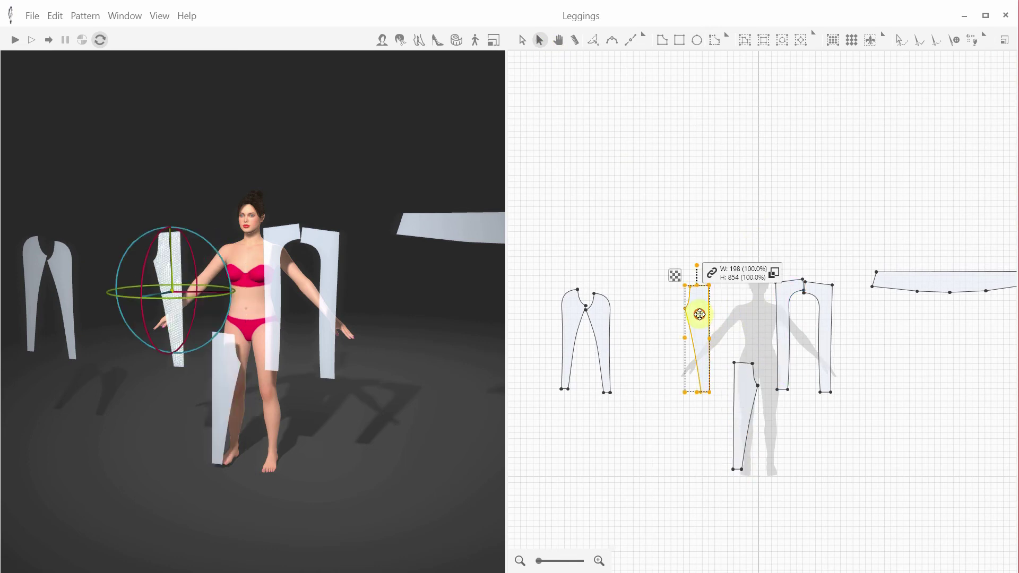
left_click_drag(699, 312, 779, 387)
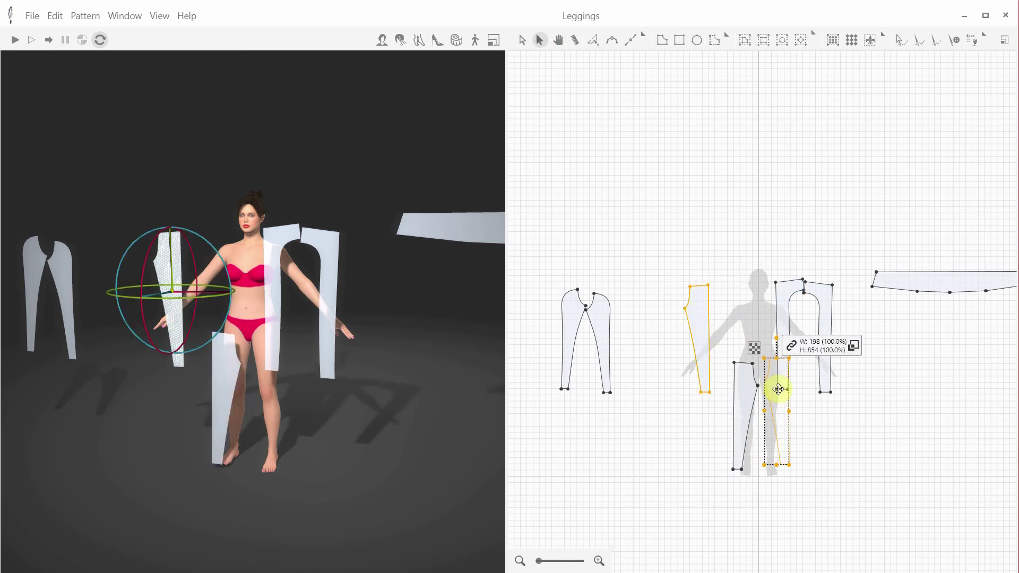
Arrange the remaining leg pieces in a row on both sides of the two front pieces, level with the silhouette's legs
left_click(589, 319)
left_click_drag(590, 319, 708, 393)
left_click(571, 318)
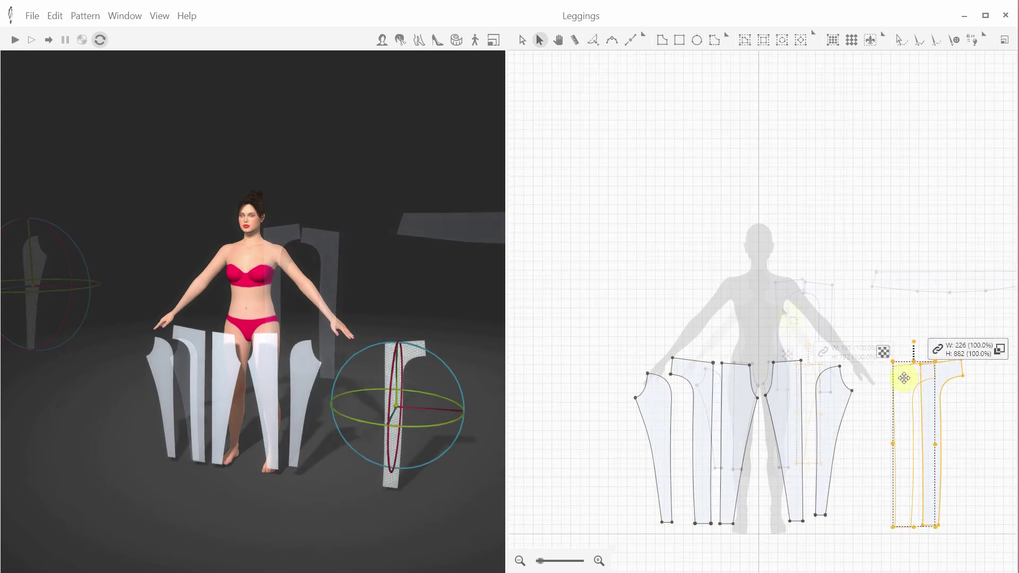
left_click_drag(906, 375, 833, 391)
left_click(910, 403)
left_click(825, 373)
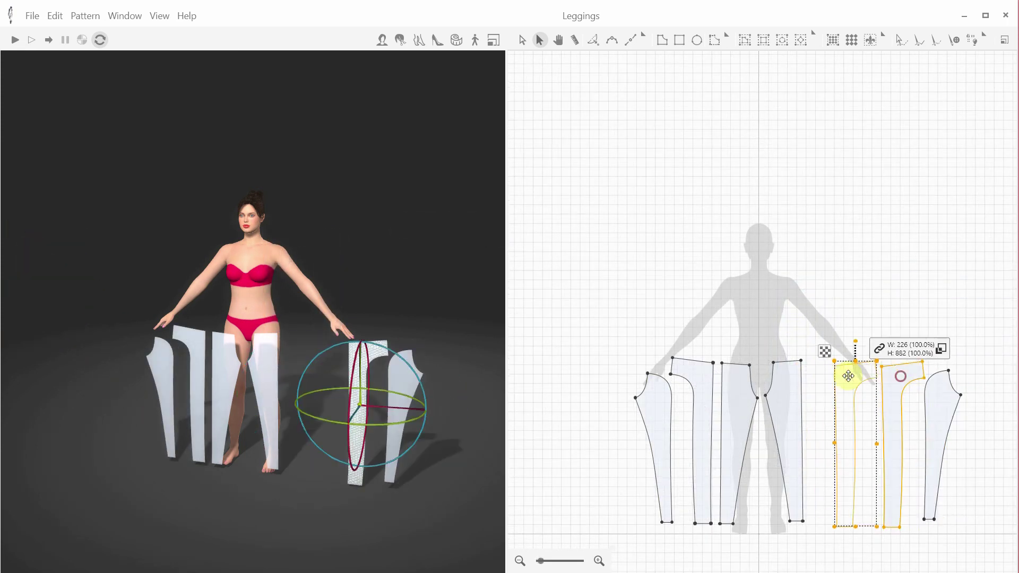
left_click_drag(940, 387, 861, 389)
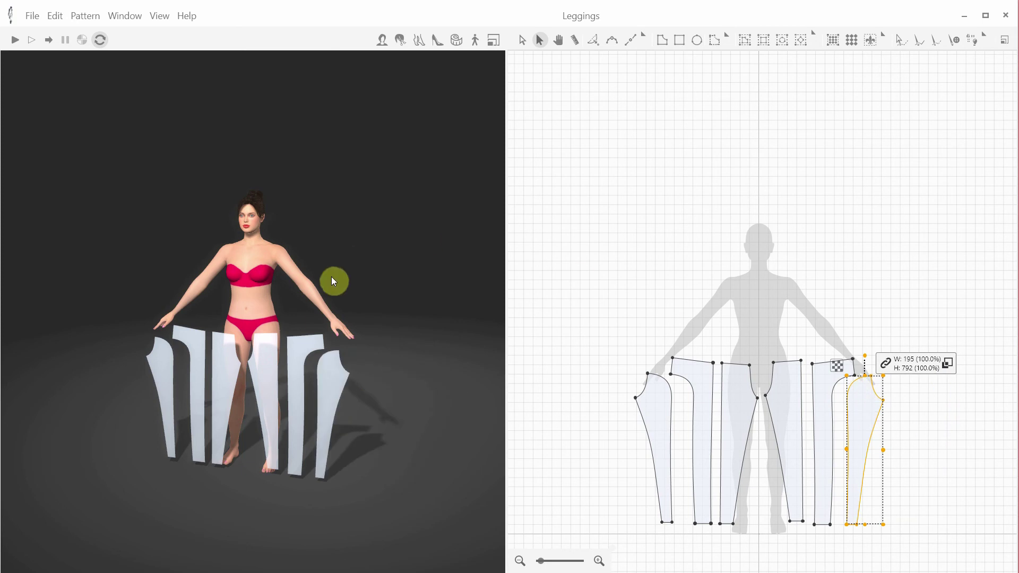
Position the side leg piece on the anchor at the outer side of the avatar's left leg
right_click_drag(222, 480, 176, 481)
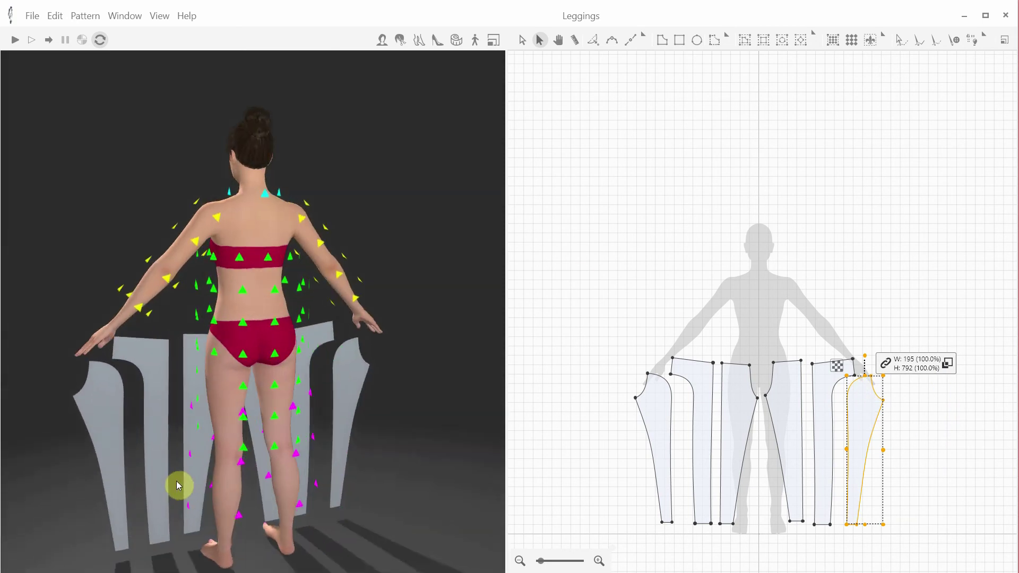
right_click_drag(168, 439, 232, 446)
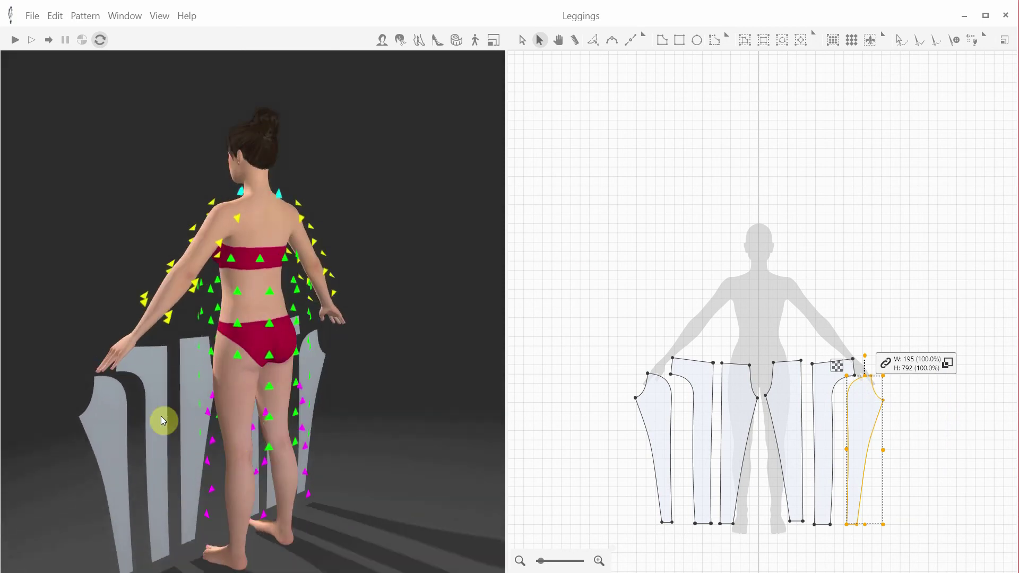
left_click_drag(163, 420, 248, 414)
right_click_drag(247, 409, 220, 421)
left_click(214, 323)
Position the two back leg pieces on the thigh anchors behind the avatar's left and right legs
left_click(116, 429)
right_click_drag(116, 429, 233, 413)
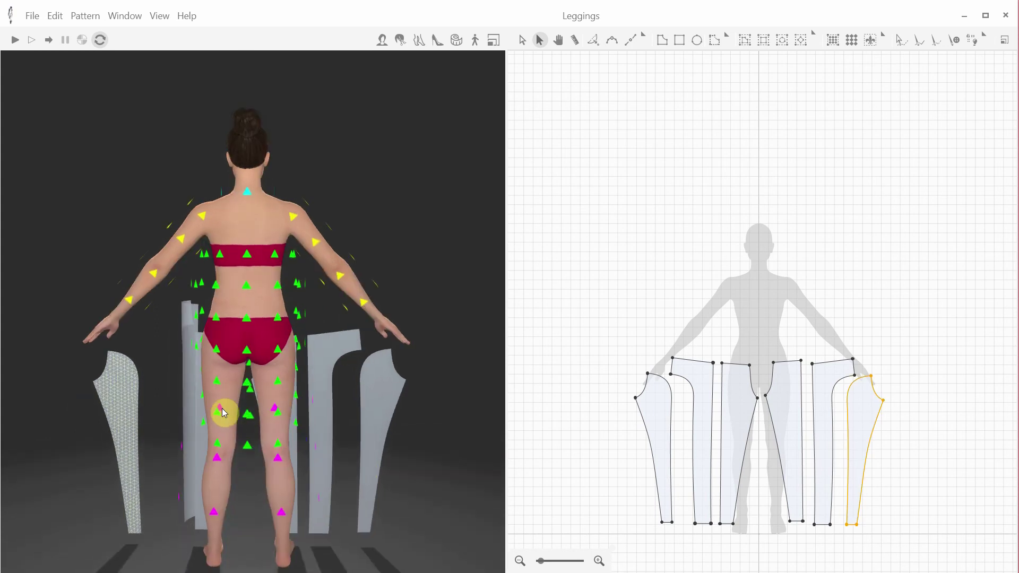
left_click(222, 411)
left_click(376, 422)
left_click(275, 408)
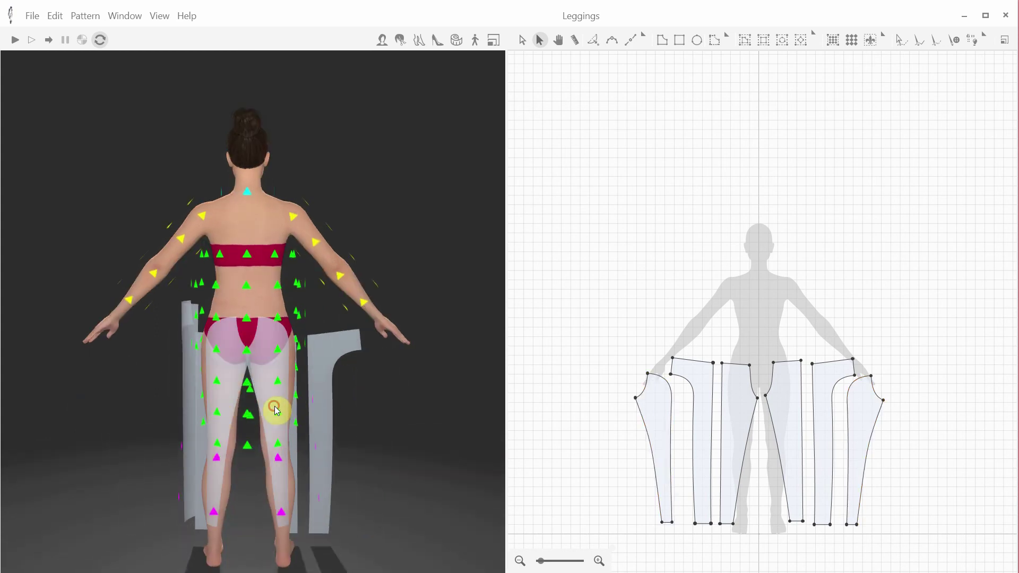
Position the remaining side leg piece on the anchor at the outer side of the avatar's right leg
right_click_drag(293, 410, 301, 442)
left_click(310, 440)
left_click(255, 418)
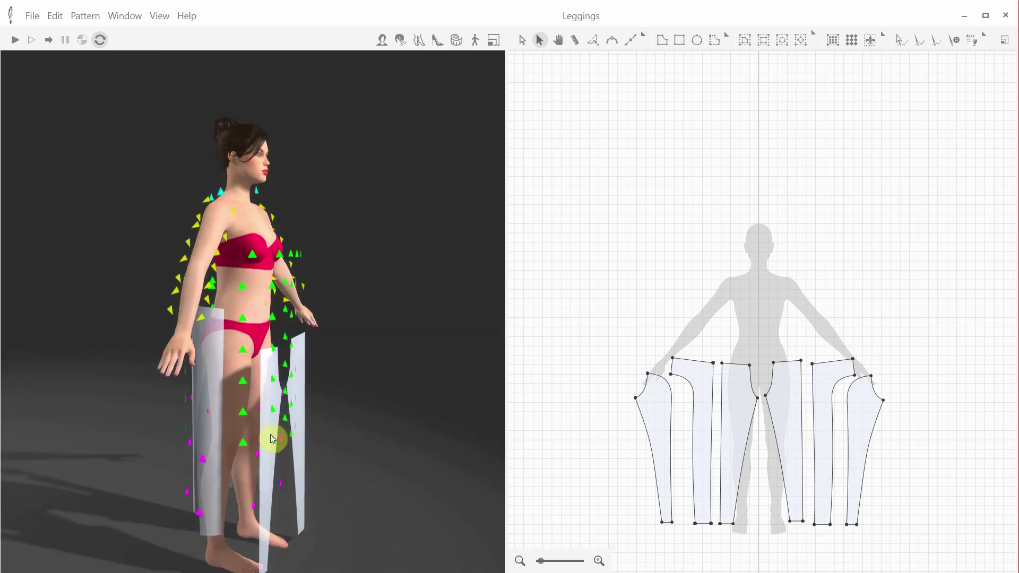
right_click_drag(245, 414, 312, 417)
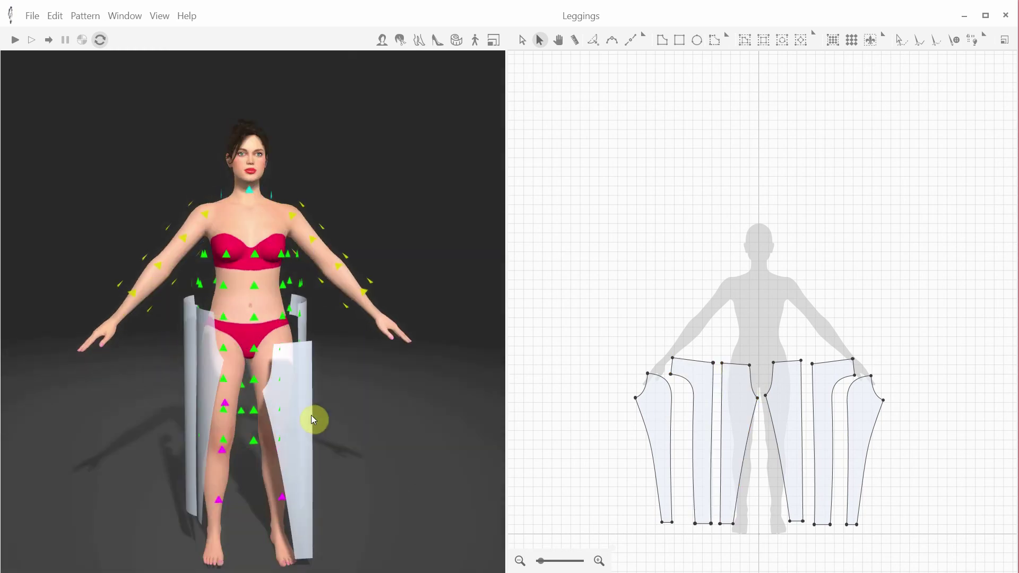
Position the two front leg pieces on the thigh anchors in front of the avatar's legs
left_click_drag(221, 410, 352, 417)
left_click(228, 409)
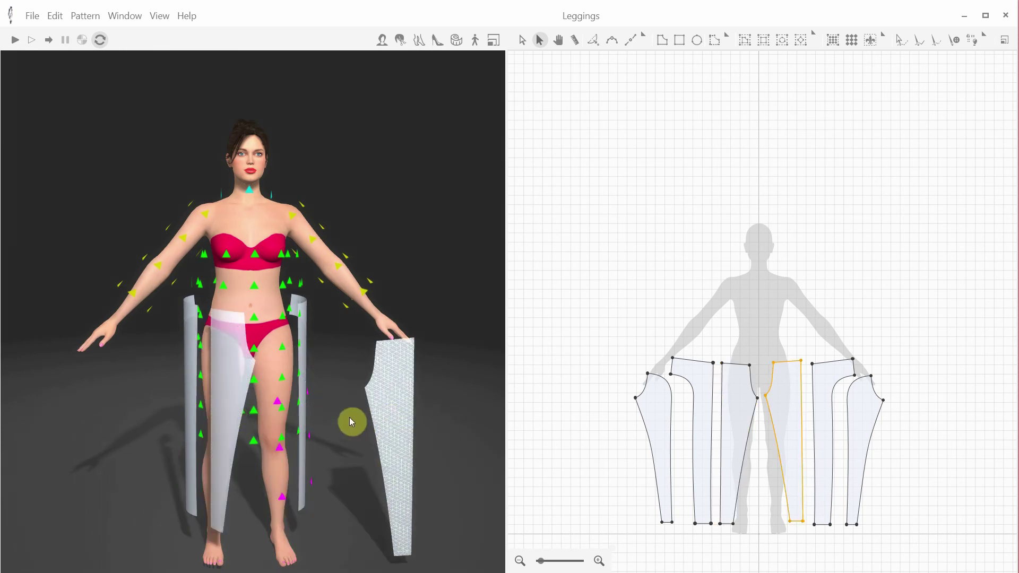
left_click(277, 405)
Adjust the placed leg pieces in 3D so they surround the avatar's legs evenly
left_click(228, 405)
right_click_drag(281, 409, 330, 432)
left_click(214, 442)
left_click(248, 442)
left_click_drag(251, 438, 244, 392)
left_click(382, 398)
right_click_drag(383, 398, 316, 408)
left_click(298, 396)
left_click(382, 406)
left_click(227, 398)
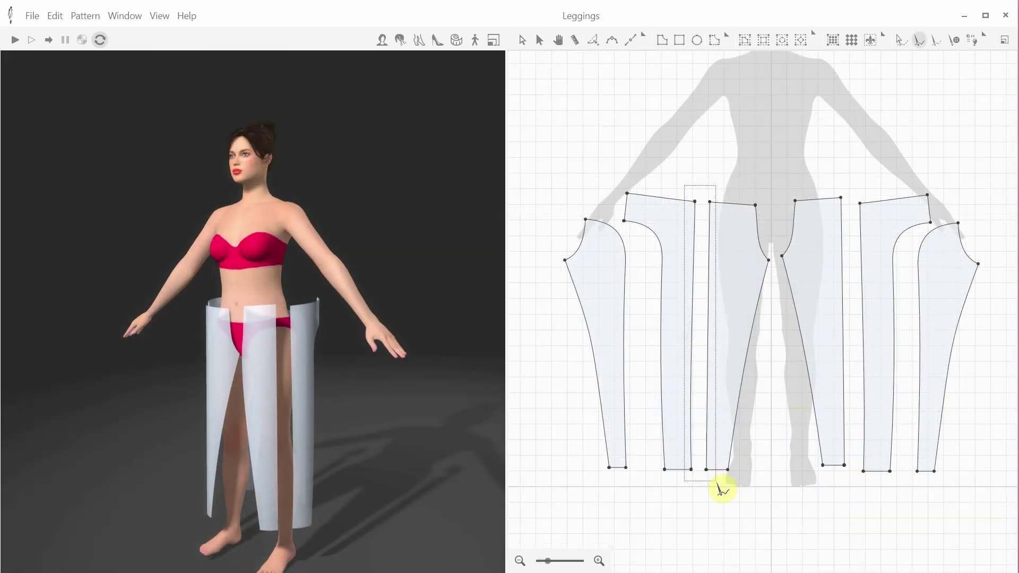
Sew both front pieces to their side pieces along the straight outer edges, and sew one side piece to its back piece along the curved edges
left_click(718, 480)
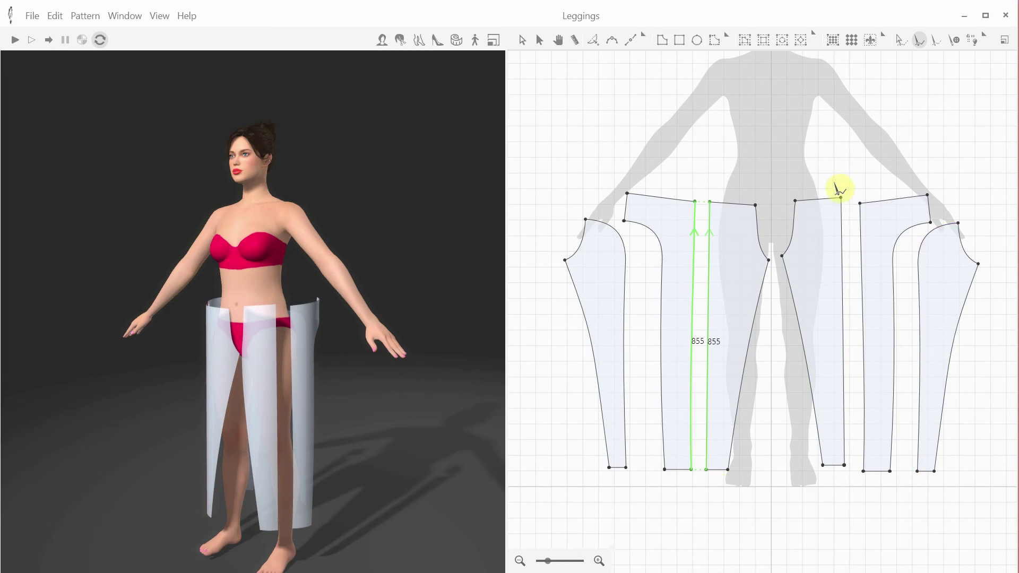
left_click(882, 487)
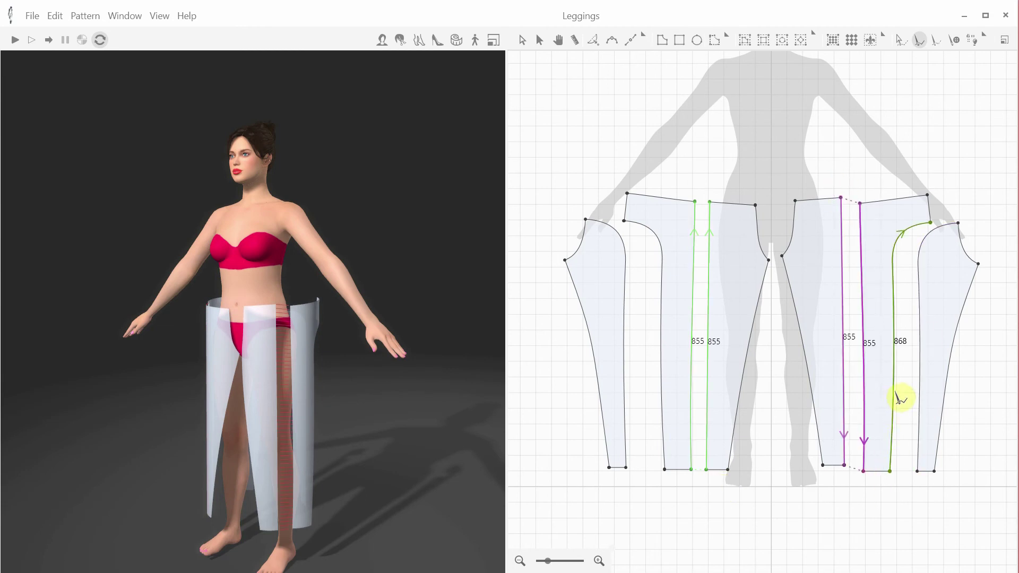
left_click(920, 389)
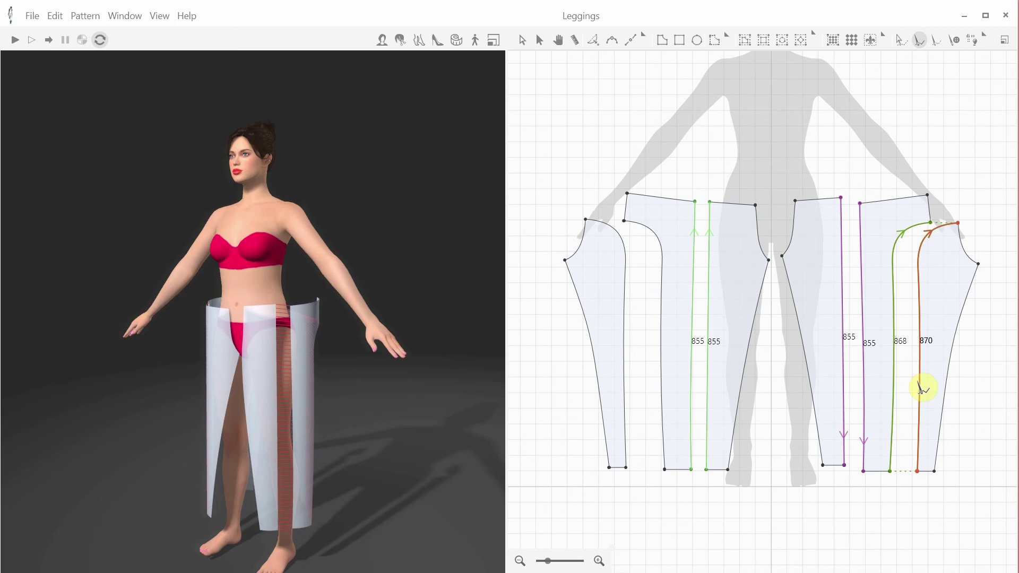
Sew both inseams, the front and back crotch edges, and the remaining side-to-back curved seam of the leggings
left_click(806, 348)
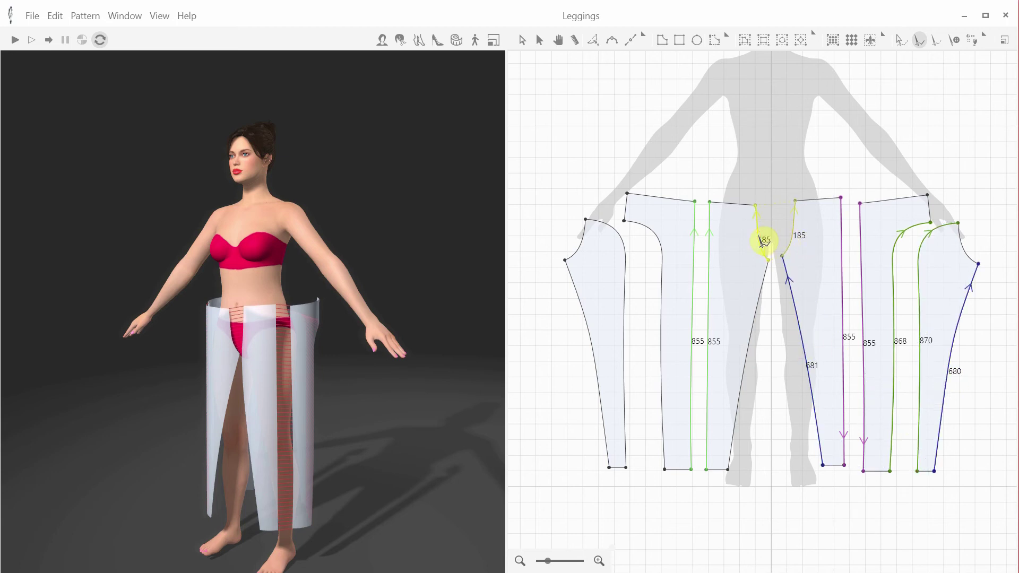
left_click(625, 326)
left_click(589, 338)
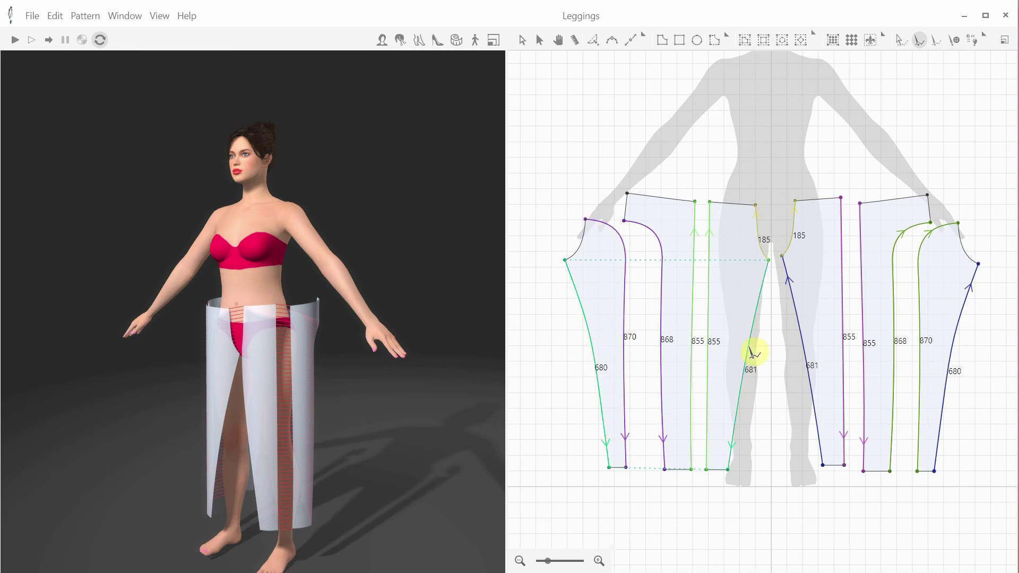
left_click_drag(342, 367, 398, 383)
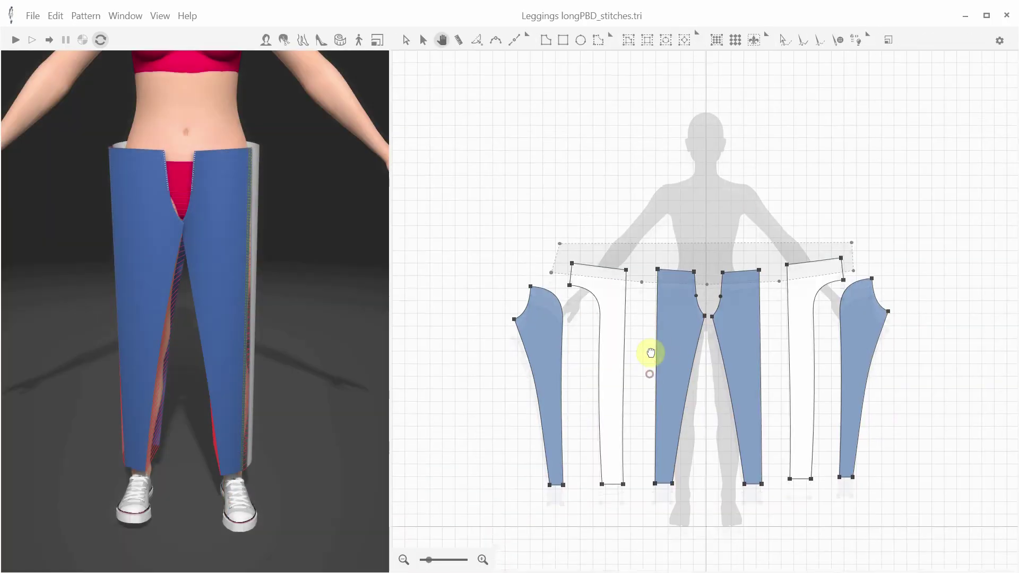
In Leggings longPBD_stitches.tri, turn on the Seam Lines display and inspect the seams around the 3D garment
left_click_drag(651, 353, 644, 313)
scroll(237, 232, "up", 3)
scroll(247, 239, "down", 3)
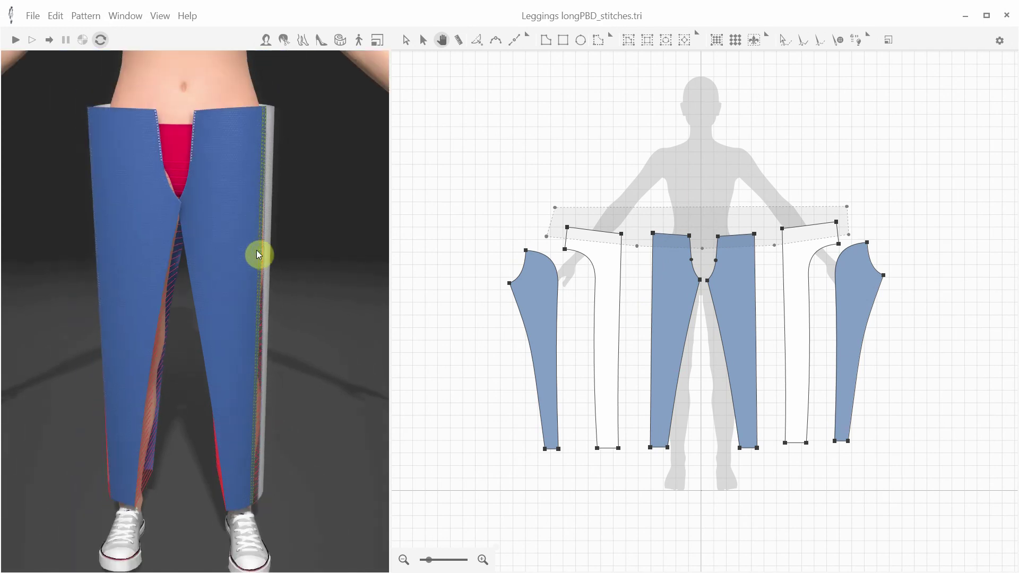
right_click_drag(254, 251, 211, 255)
left_click_drag(213, 259, 116, 257)
left_click_drag(296, 270, 257, 266)
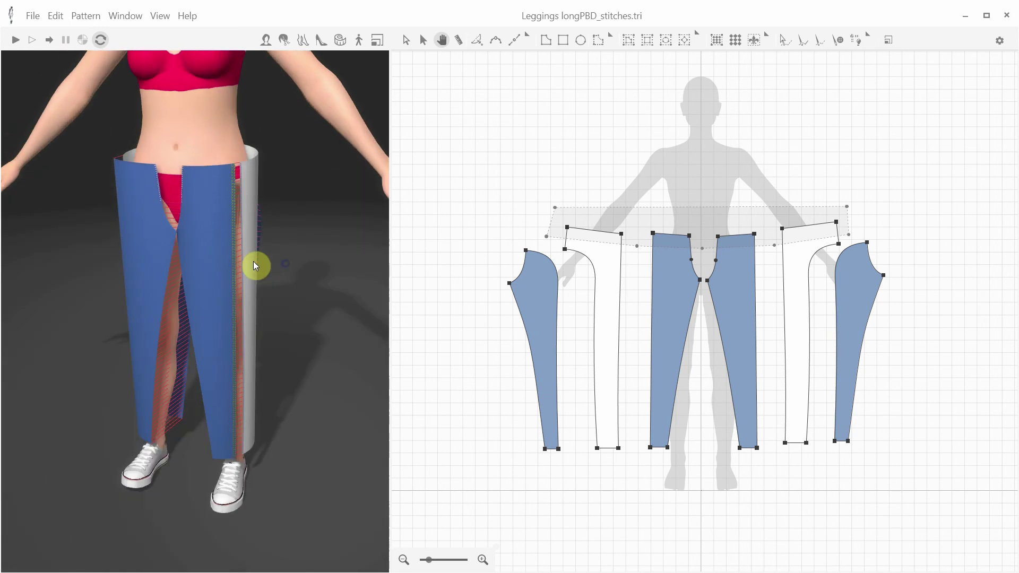
left_click(155, 17)
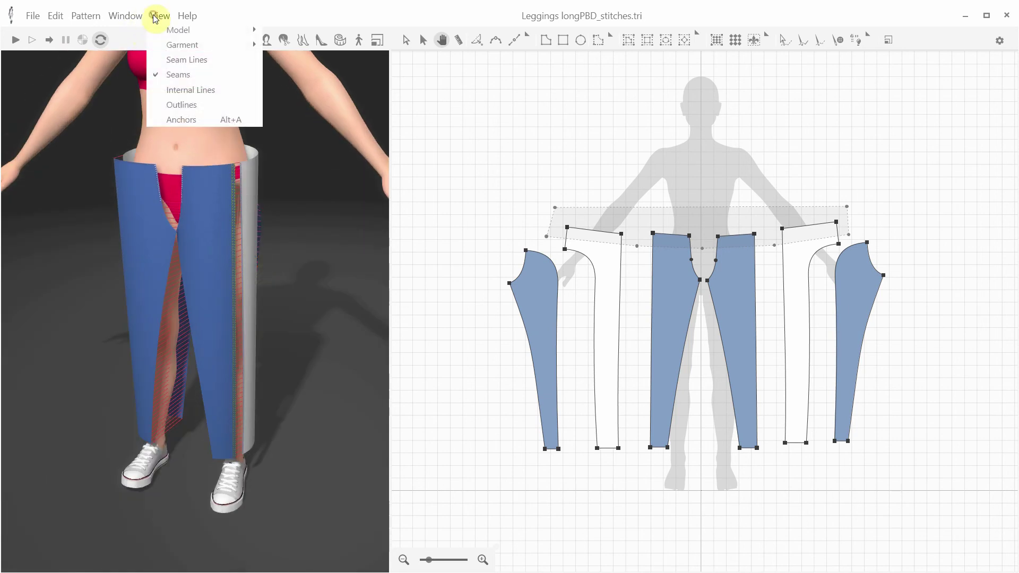
left_click(175, 60)
scroll(216, 223, "up", 4)
left_click_drag(256, 237, 251, 239)
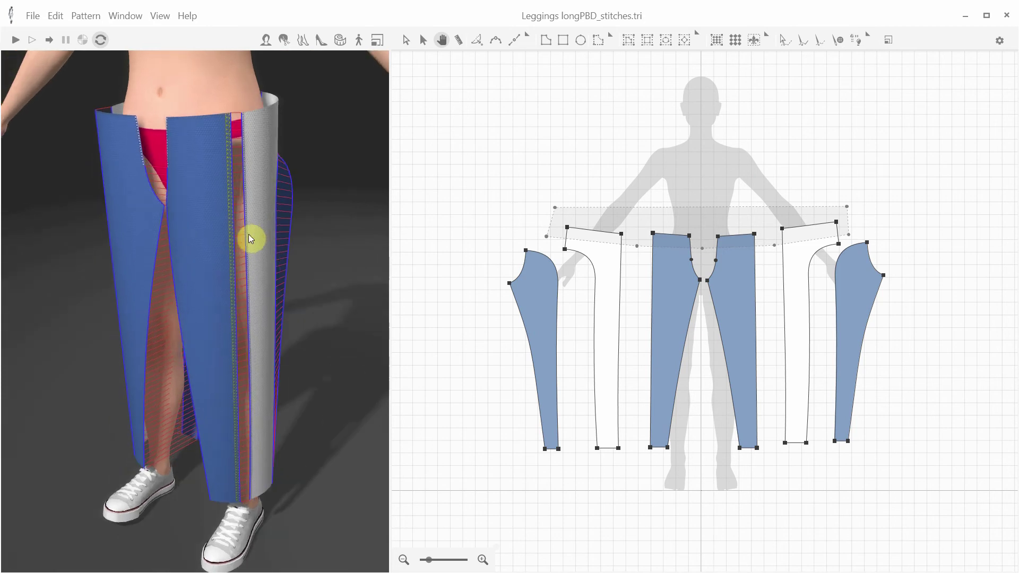
left_click_drag(238, 134, 202, 90)
Replace the Seam Lines display with Outlines and set the garment display to Wireframe
left_click(159, 16)
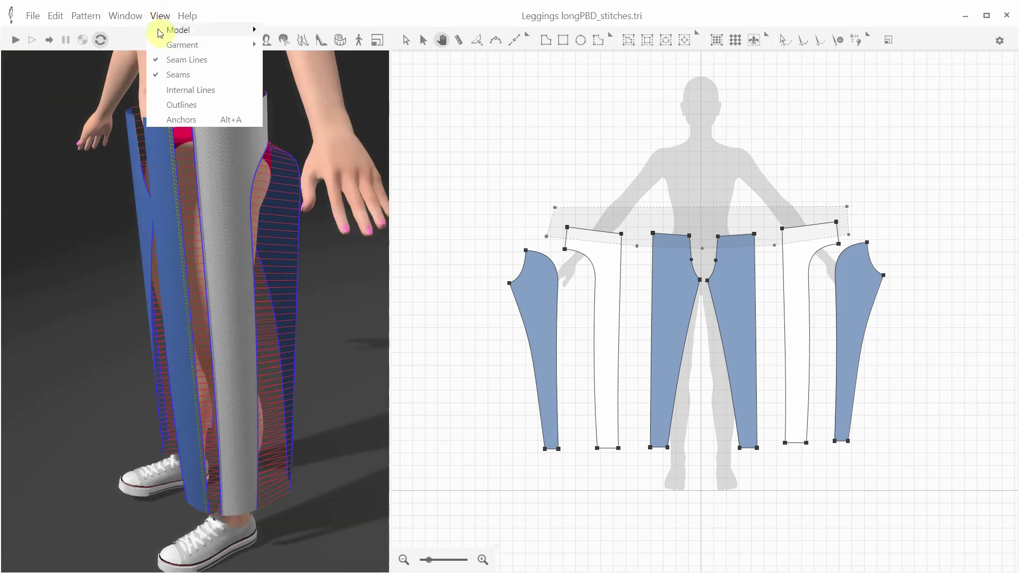
left_click(173, 105)
left_click(160, 16)
mouse_move(266, 46)
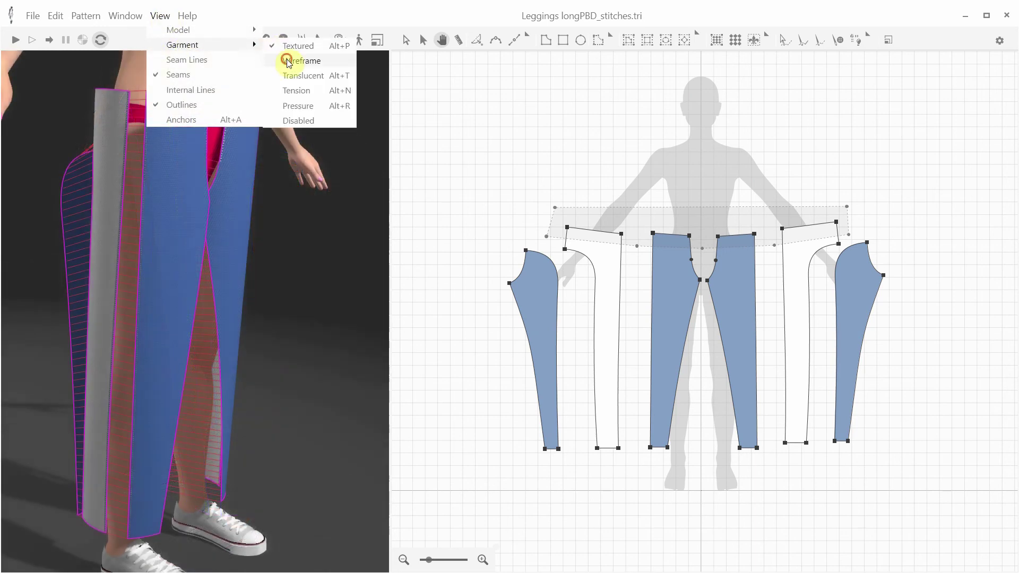
left_click(301, 60)
left_click_drag(266, 186, 232, 190)
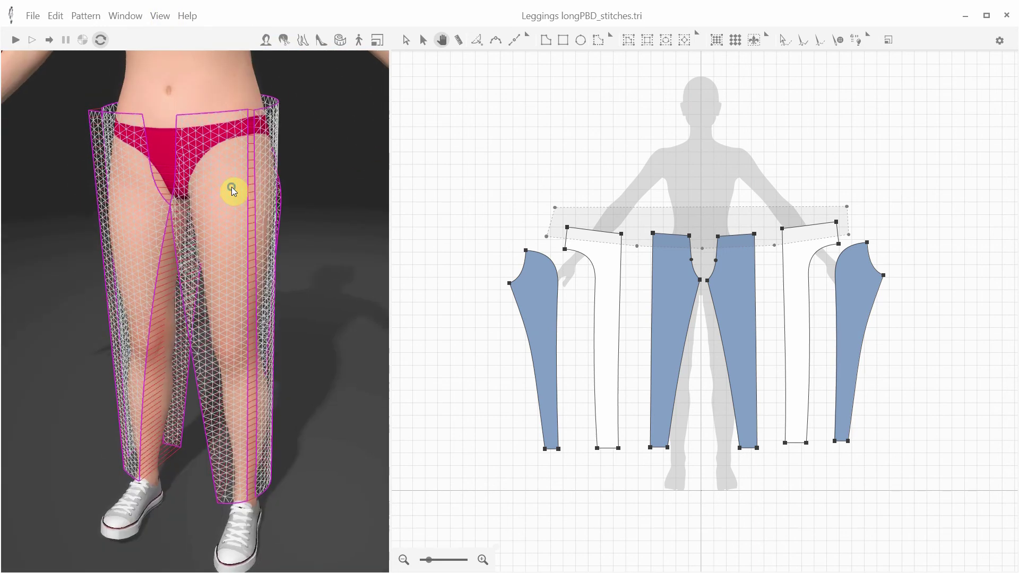
Set the garment display to Translucent, inspect it, and change it to Disabled to view only the outlines and seams
left_click(165, 21)
mouse_move(252, 46)
left_click(293, 77)
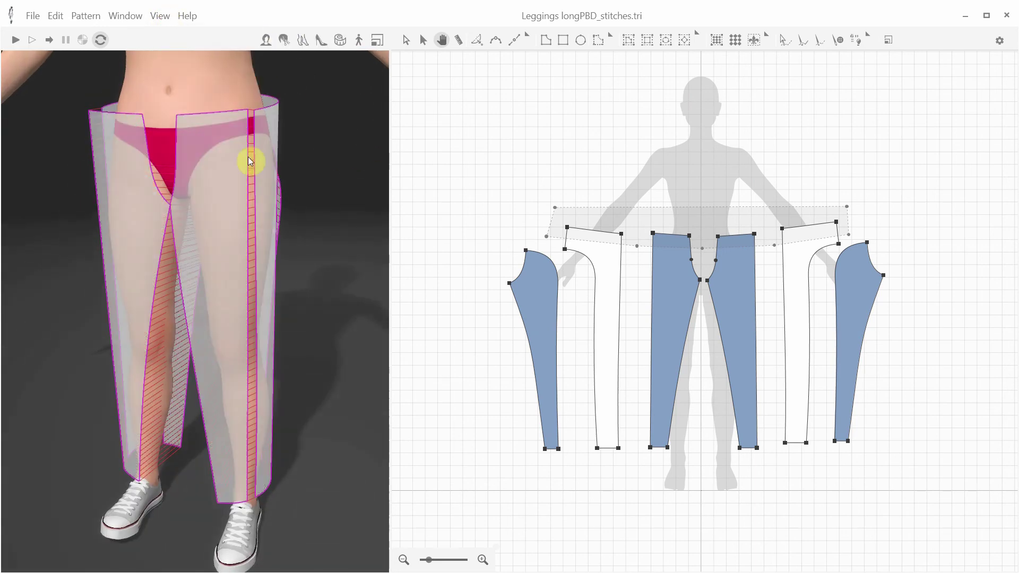
left_click_drag(244, 211, 400, 210)
left_click(161, 15)
mouse_move(178, 44)
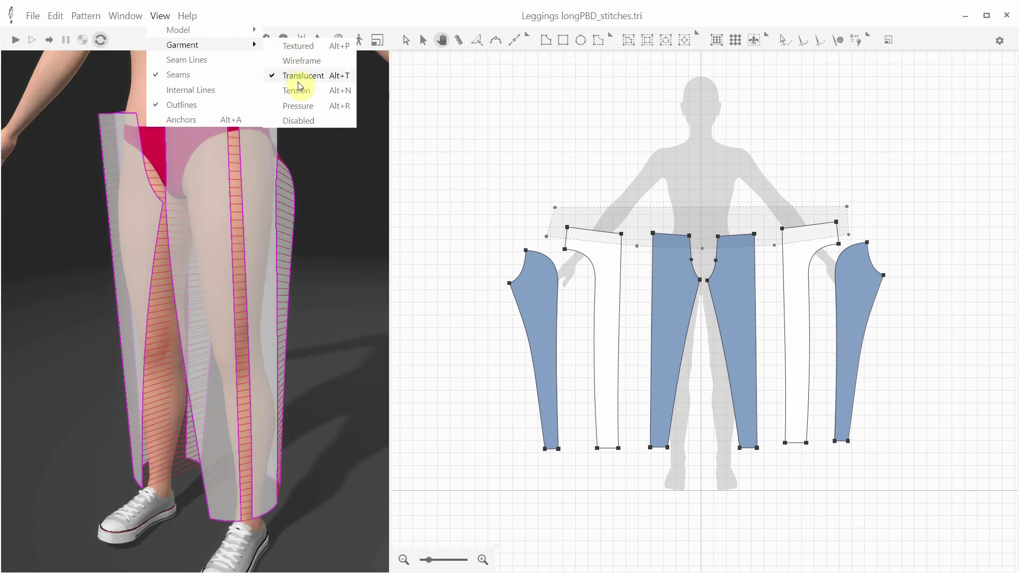
left_click(295, 122)
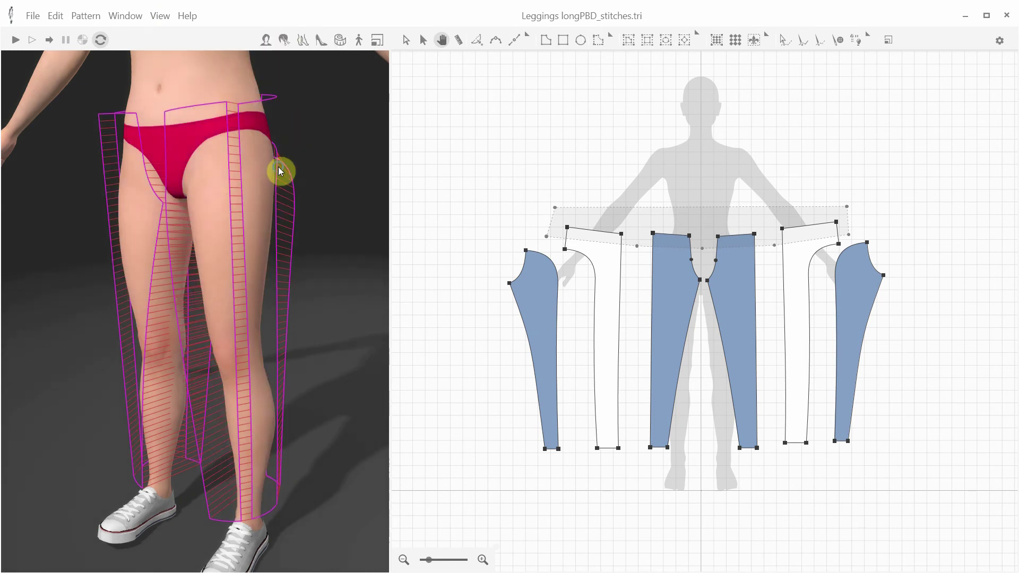
left_click_drag(278, 167, 321, 169)
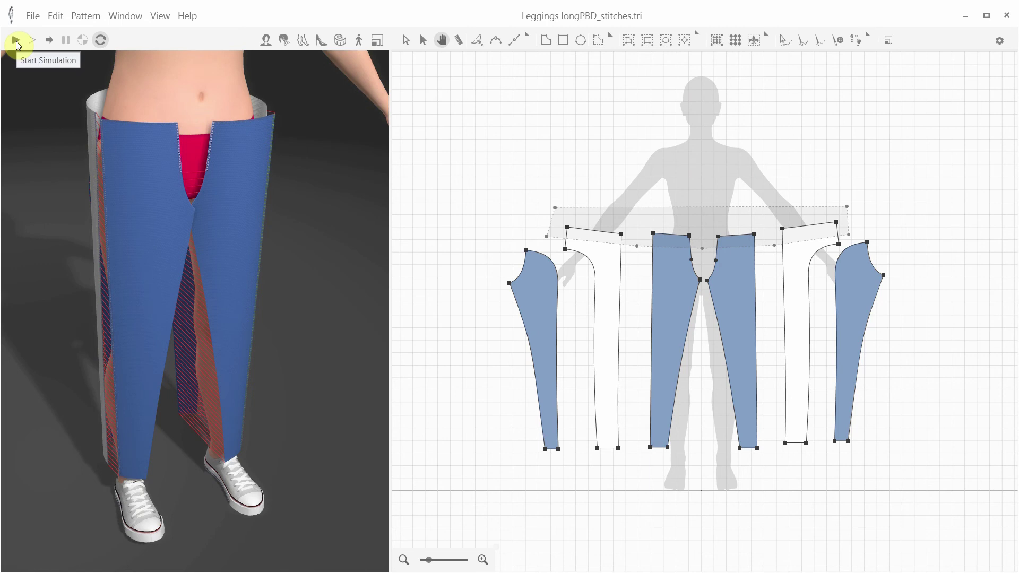
Start the simulation to drape the leggings on the avatar and view the whole garment
left_click(17, 42)
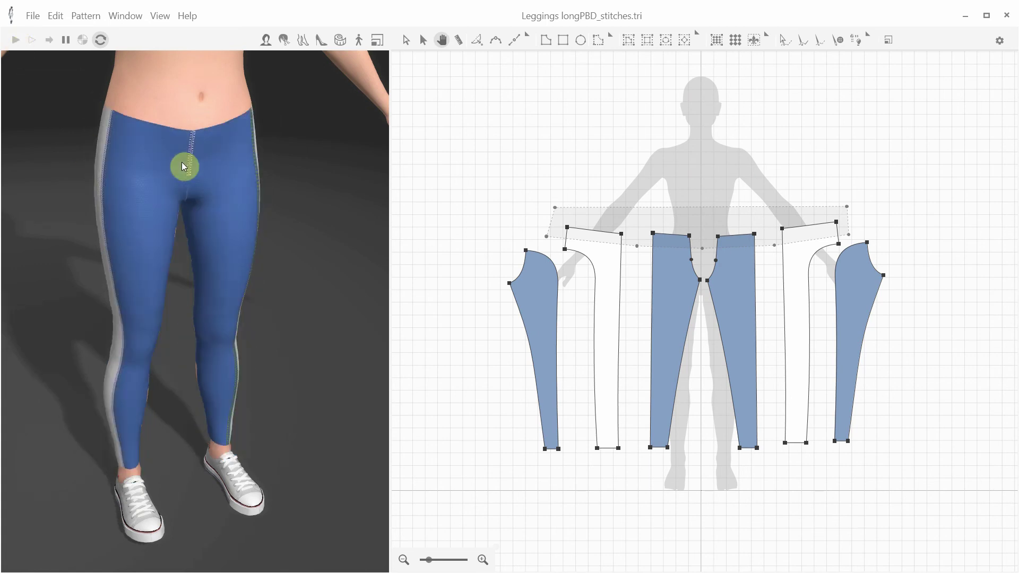
left_click_drag(193, 161, 203, 180)
scroll(181, 159, "down", 3)
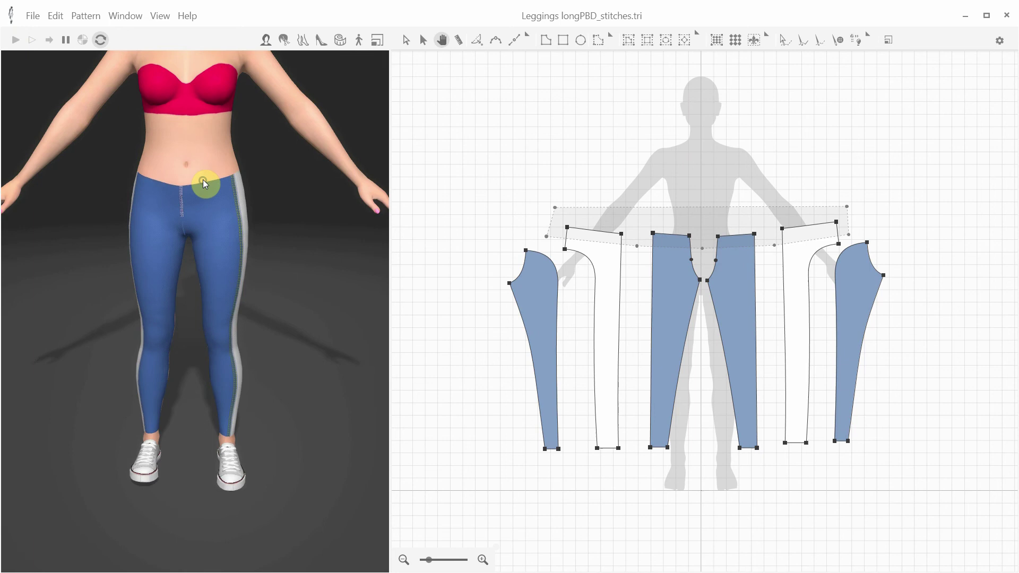
Set the garment display to Tension to examine the tension across the draped leggings
left_click(160, 16)
mouse_move(182, 46)
left_click(296, 89)
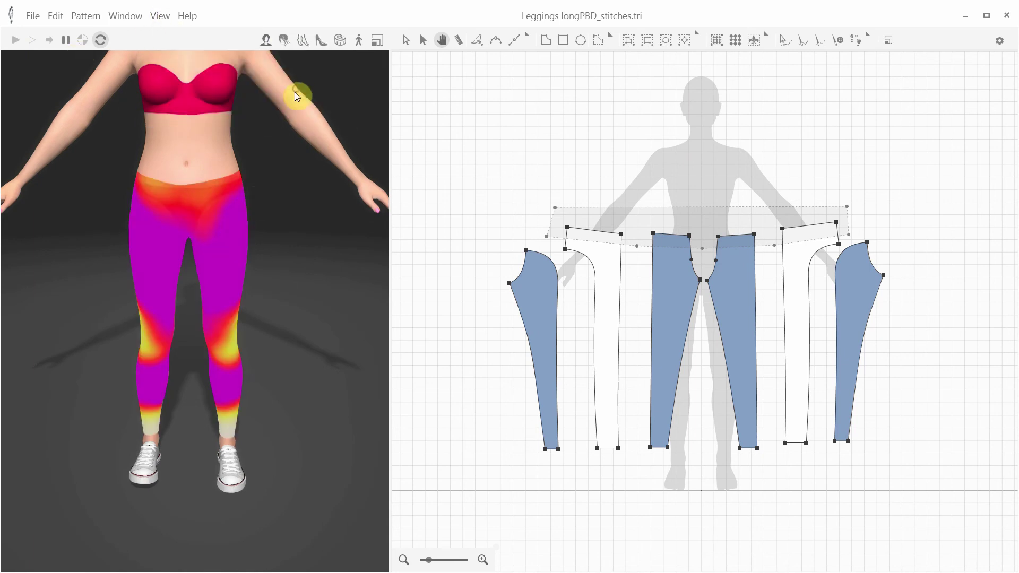
right_click_drag(251, 196, 248, 195)
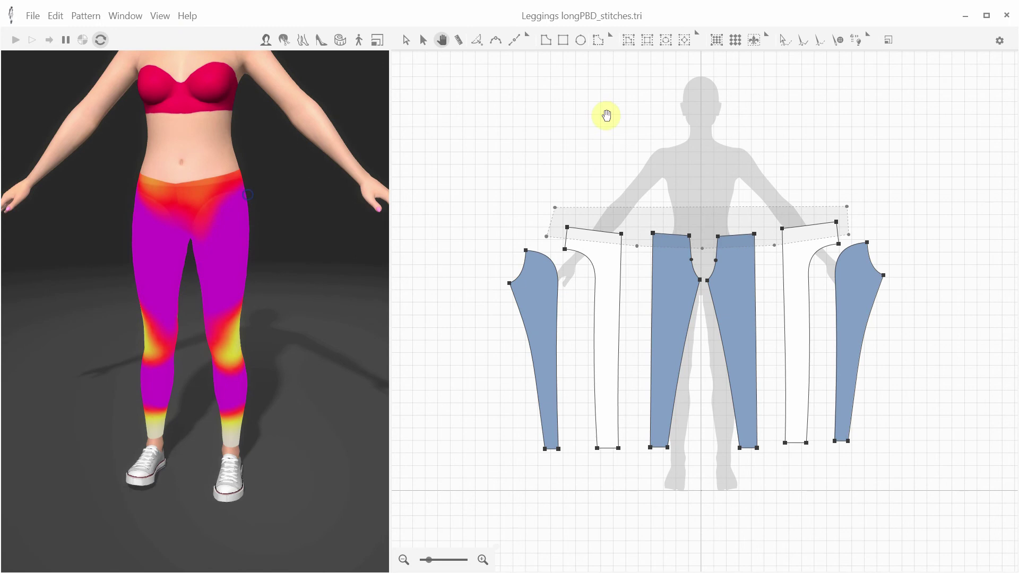
In the fabric's physical settings, set stretch resistance to 65 N/m weft and 56 N/m warp, and reduce the weft further
left_click(1000, 42)
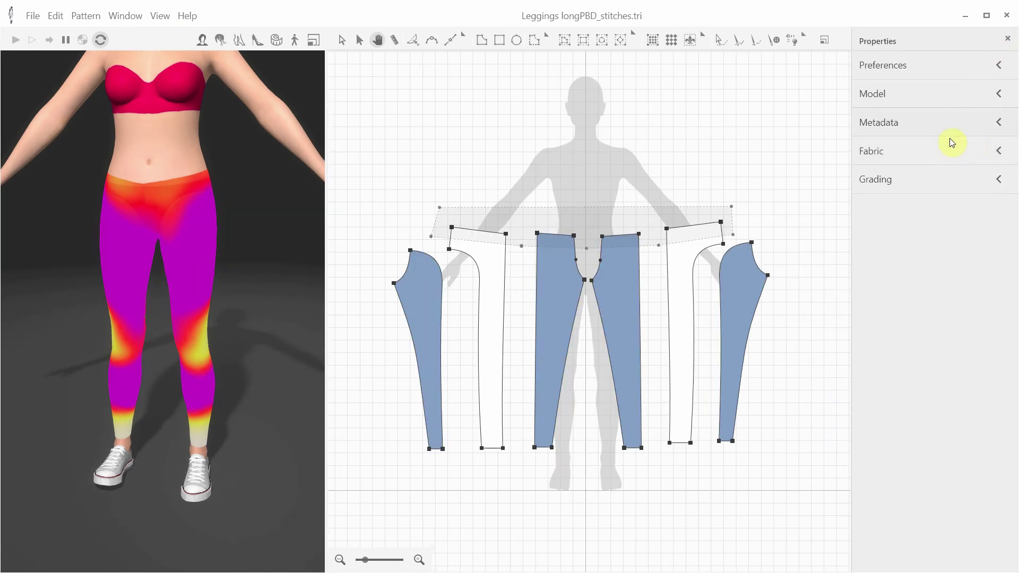
left_click(1005, 154)
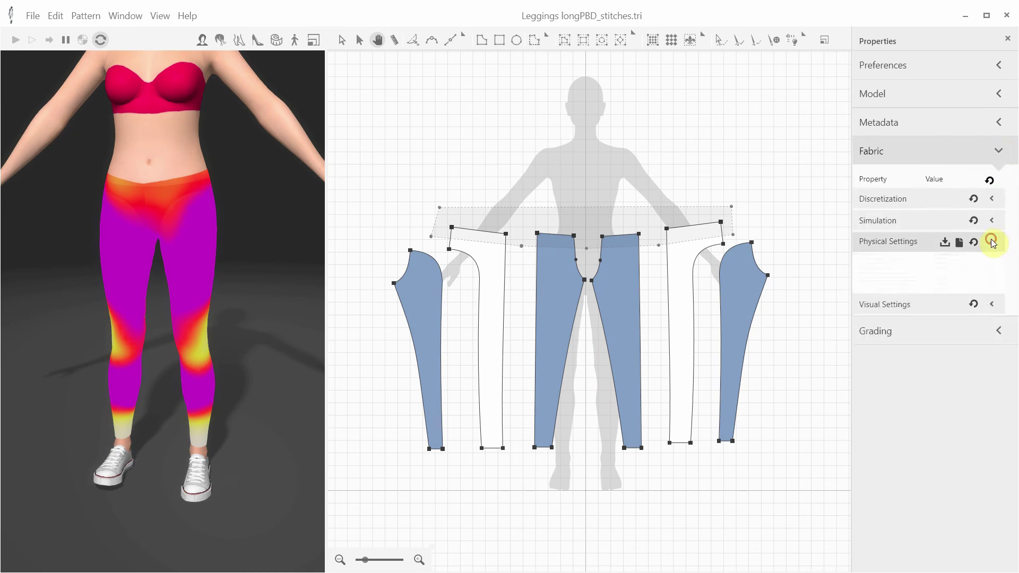
left_click(992, 242)
mouse_move(962, 455)
left_mouse_down()
mouse_move(952, 454)
mouse_move(953, 486)
mouse_move(949, 458)
mouse_move(965, 459)
mouse_move(969, 480)
mouse_move(954, 481)
mouse_move(962, 456)
mouse_move(953, 454)
mouse_move(950, 479)
mouse_move(952, 452)
left_mouse_up()
left_click(956, 473)
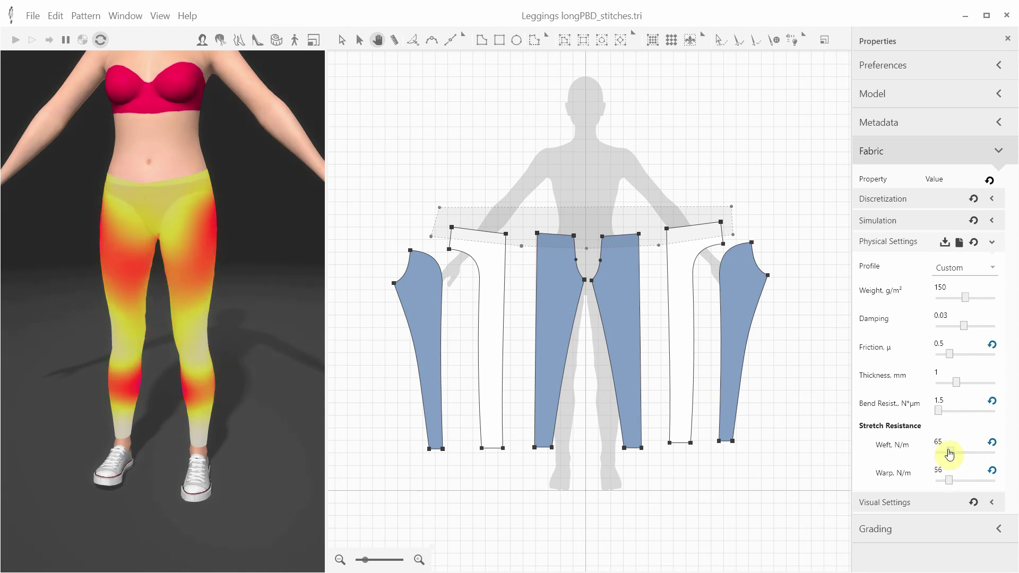
left_click_drag(950, 455, 947, 456)
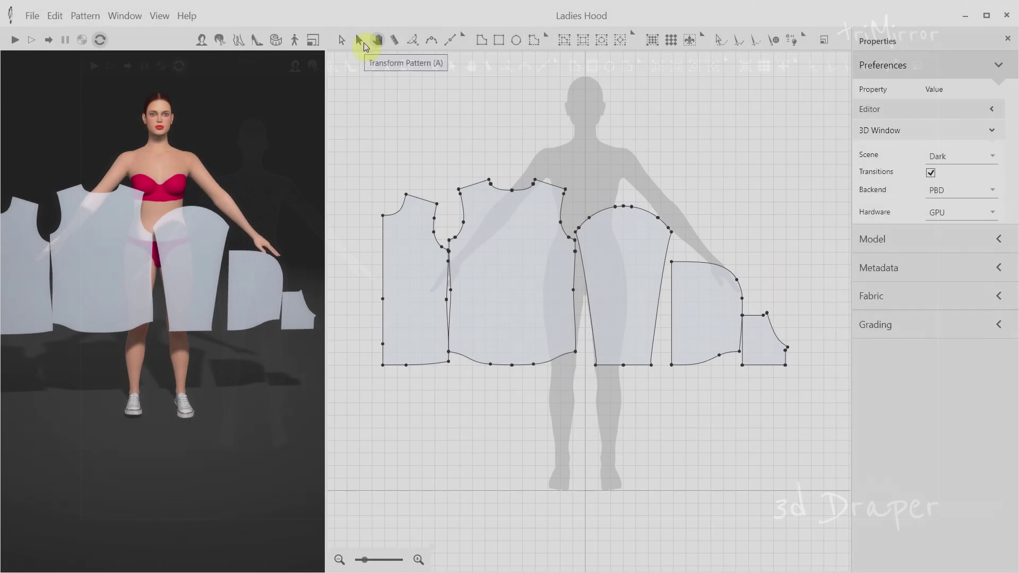
Arrange the Ladies Hood pieces around the silhouette: front over the torso, back beside it, sleeve by the opposite arm, hood near the head, pocket below
left_click(358, 40)
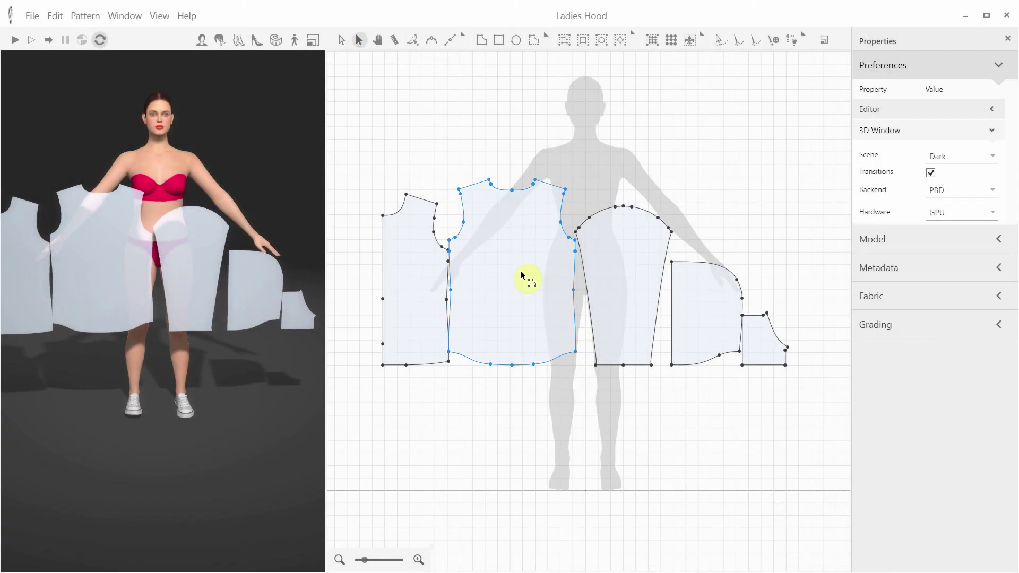
left_click_drag(517, 272, 712, 255)
left_click_drag(417, 270, 364, 155)
left_click_drag(759, 318, 650, 351)
left_click_drag(716, 317, 658, 110)
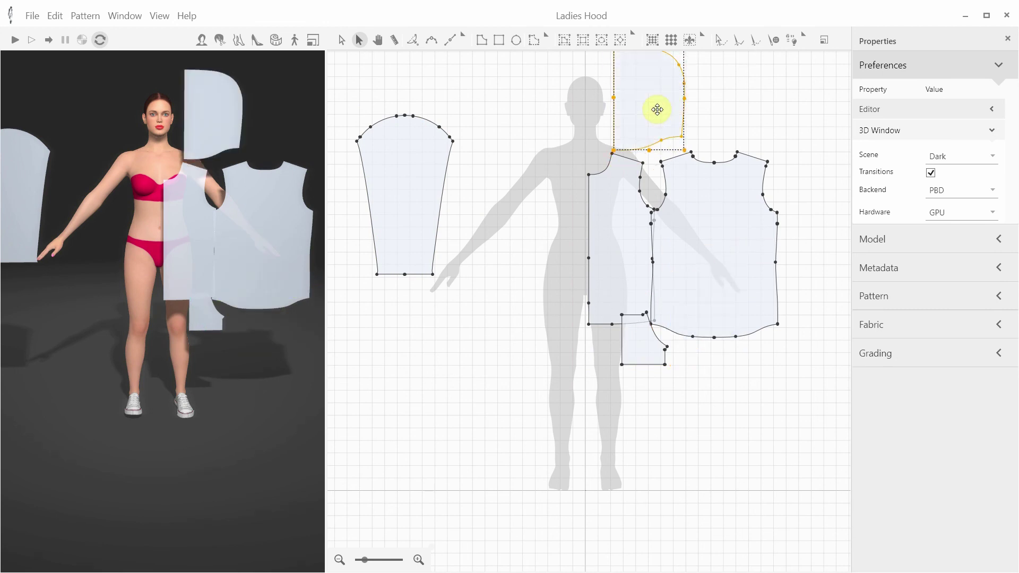
Wrap the front piece around the avatar's torso using its placement points and align it with the chest and centre front
scroll(159, 218, "up", 2)
left_click(160, 218)
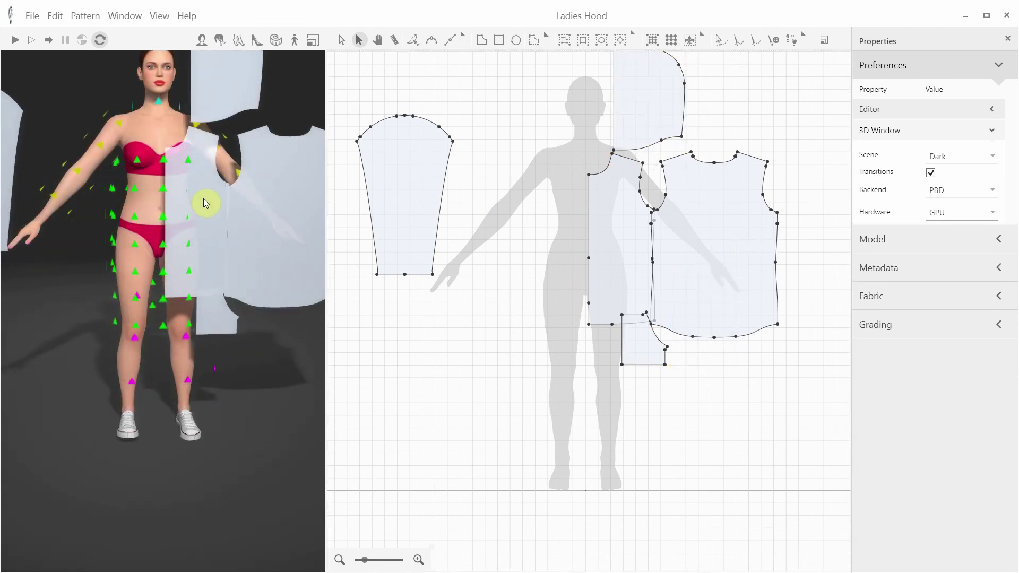
left_click(204, 200)
left_click(189, 217)
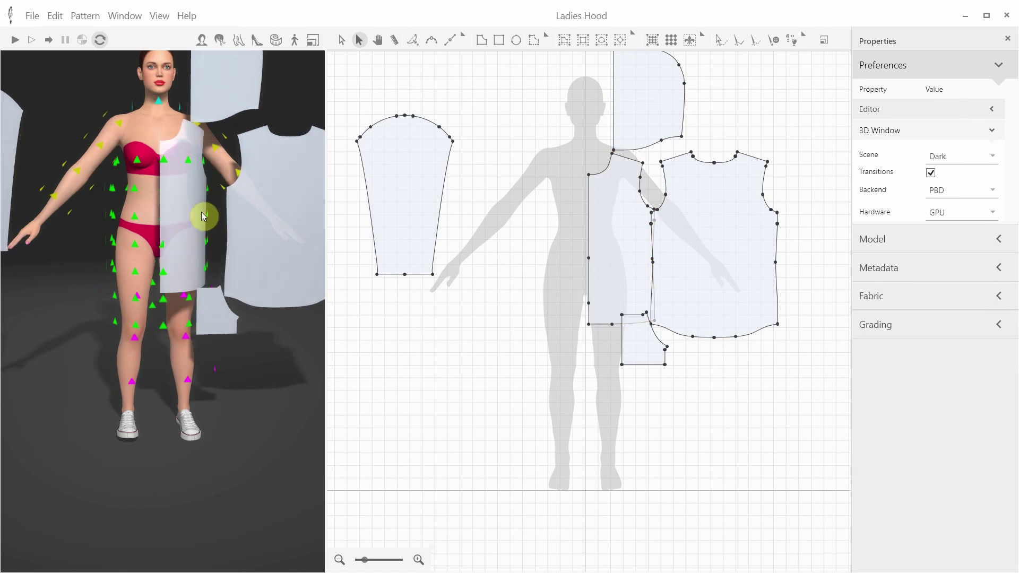
left_click(198, 207)
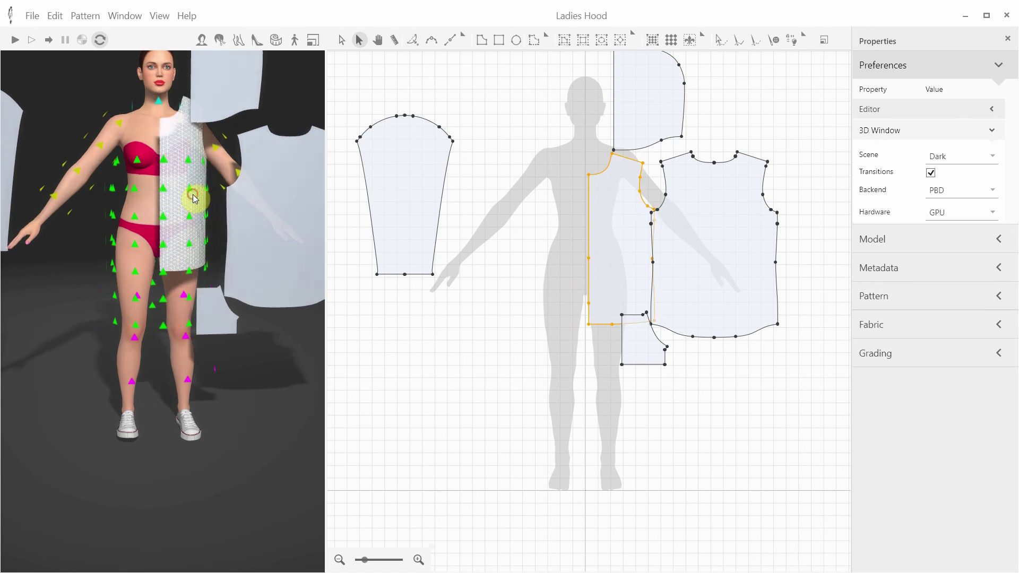
Place the back piece behind the avatar's torso and wrap the sleeve around the avatar's right arm
left_click(244, 222)
left_click(164, 198)
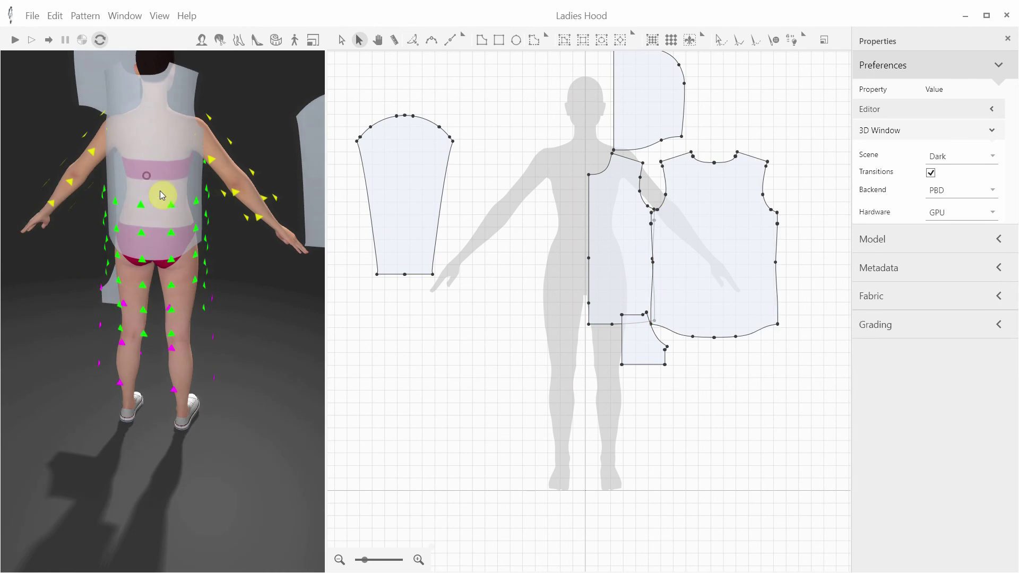
left_click(146, 206)
left_click(139, 205)
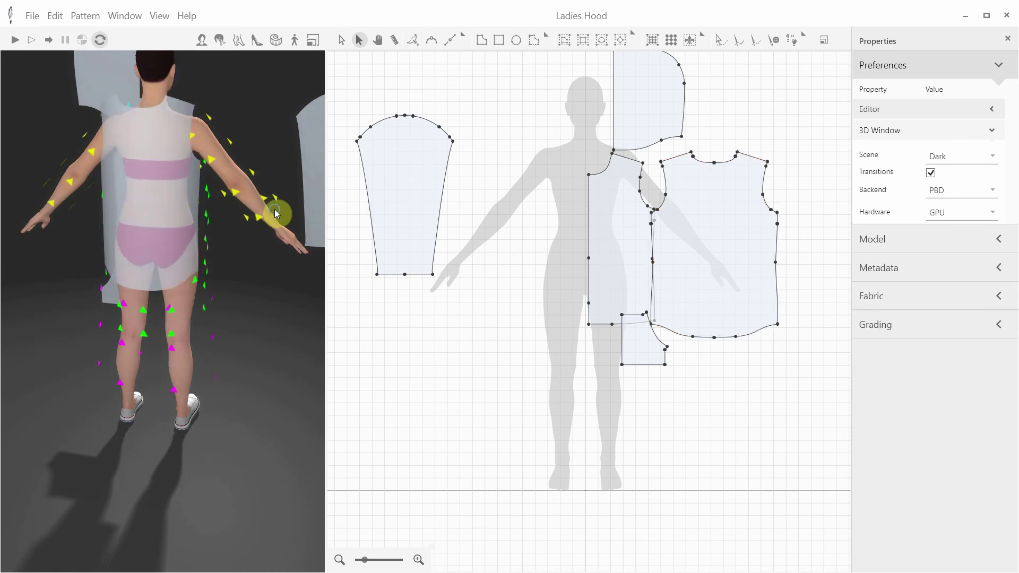
left_click(238, 202)
left_click(228, 192)
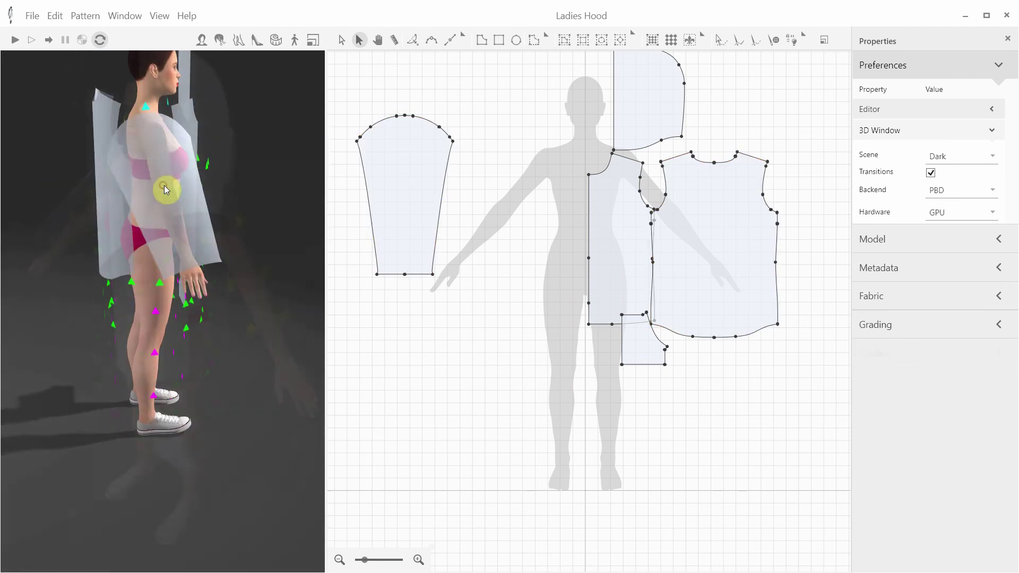
Turn the hood piece sideways and move it beside the left side of the avatar's head
left_click(183, 151)
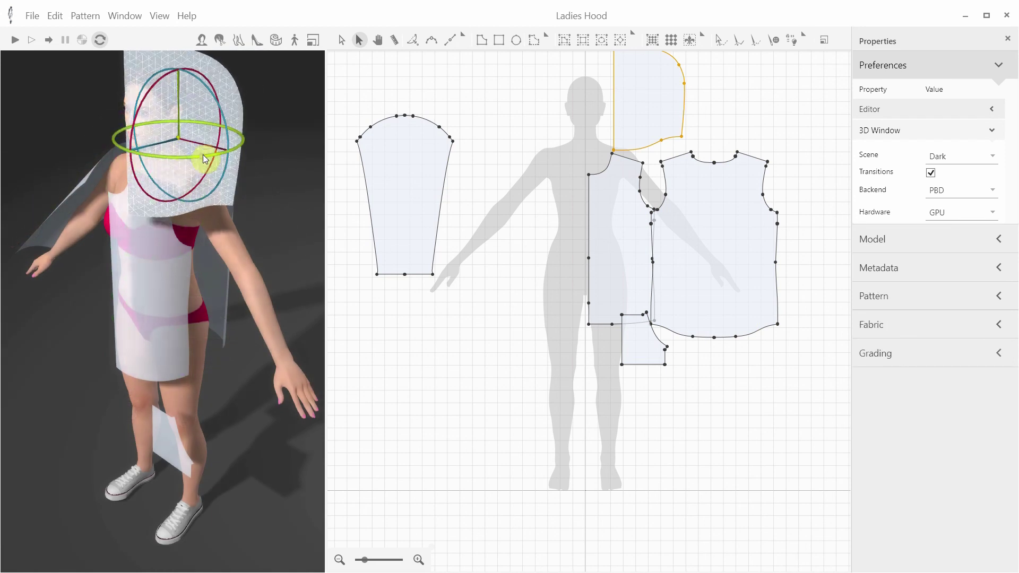
left_click_drag(220, 153, 243, 146)
left_click_drag(177, 114, 178, 79)
right_click_drag(249, 204, 254, 204)
left_click_drag(283, 80, 228, 91)
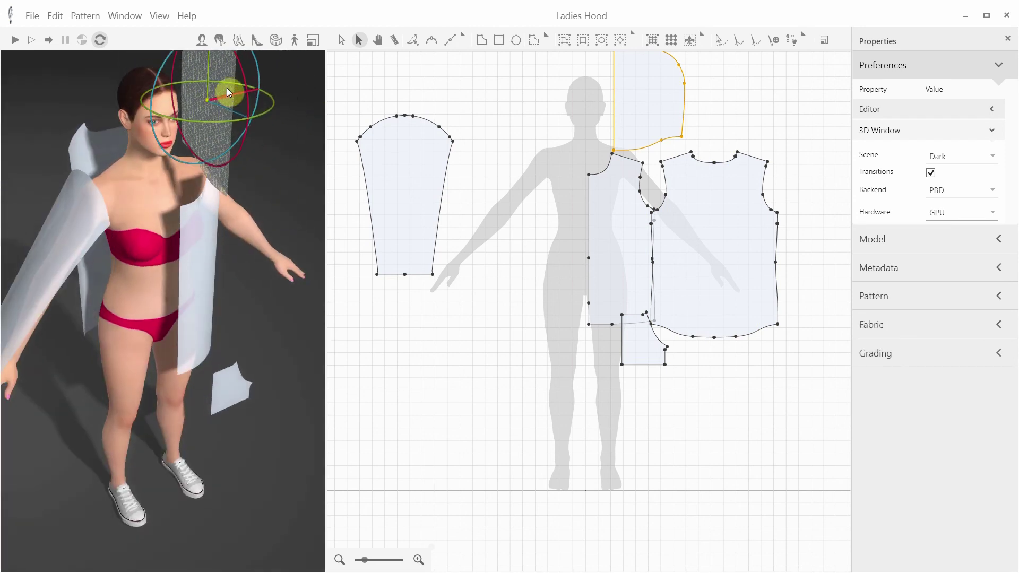
left_click_drag(74, 109, 129, 101)
Move the pocket piece up and place it in front of the lower part of the front piece
left_click(228, 234)
right_click_drag(259, 283, 298, 272)
left_click(238, 423)
left_click(241, 425)
mouse_move(230, 405)
left_mouse_down()
mouse_move(225, 321)
mouse_move(217, 348)
mouse_move(247, 339)
mouse_move(218, 332)
mouse_move(252, 398)
mouse_move(223, 396)
left_mouse_up()
left_click_drag(187, 342, 145, 346)
right_click_drag(186, 371, 235, 432)
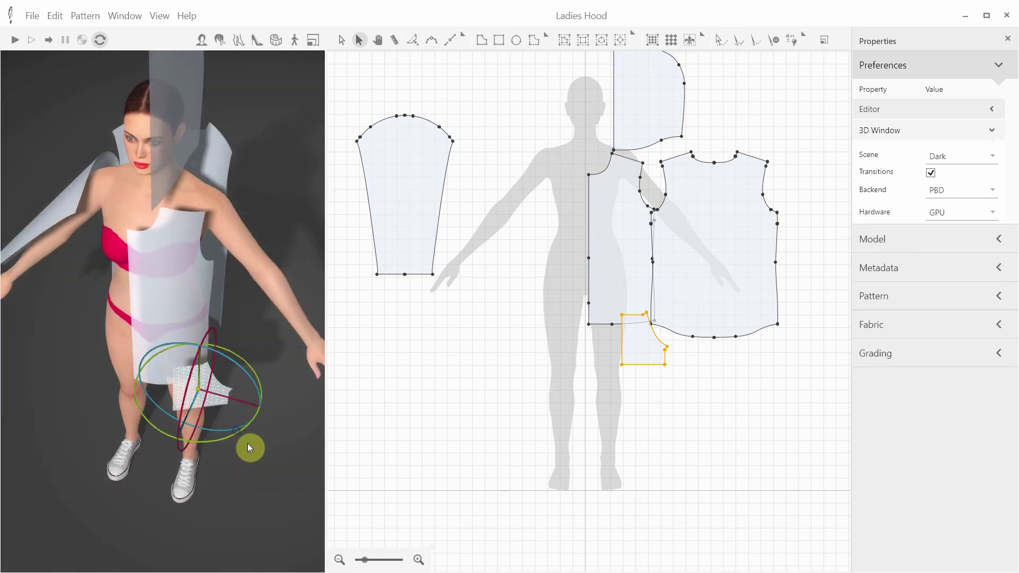
left_click_drag(232, 397, 204, 386)
left_click(252, 412)
mouse_move(252, 412)
right_mouse_down()
mouse_move(233, 394)
mouse_move(263, 402)
right_mouse_up()
Copy the sleeve pattern and mirror paste it on the opposite side of the silhouette, over the back piece
left_click(425, 184)
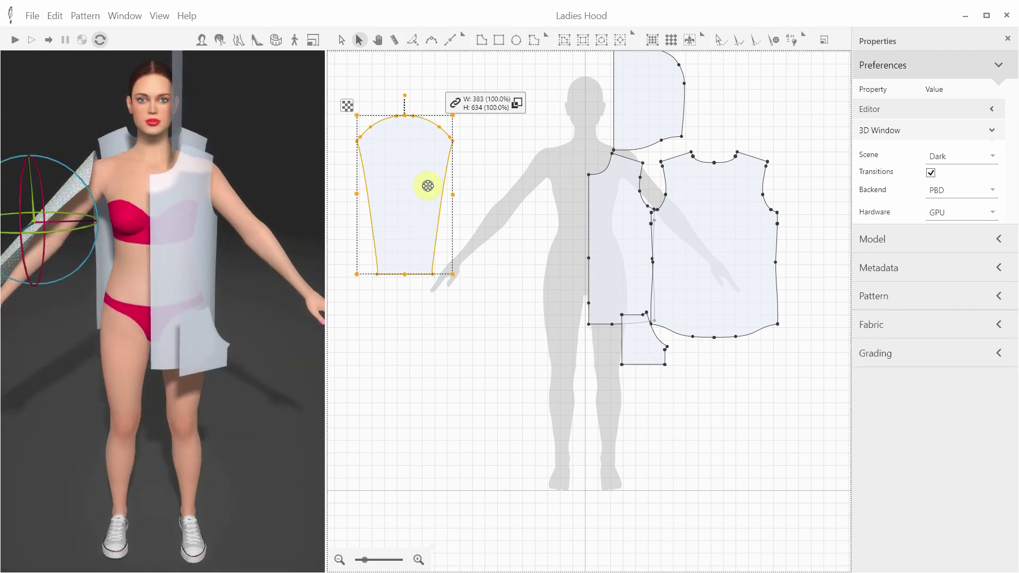
right_click(430, 190)
left_click(460, 242)
right_click(467, 260)
left_click(523, 342)
left_click(752, 98)
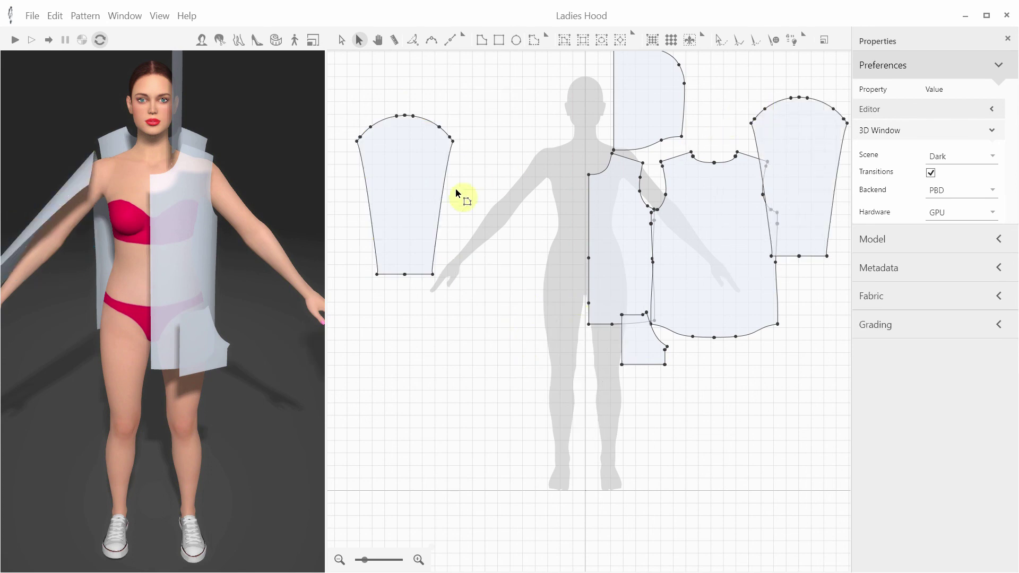
Copy the front pattern and mirror paste it beside the original across the centre line of the silhouette
left_click(610, 221)
right_click(612, 224)
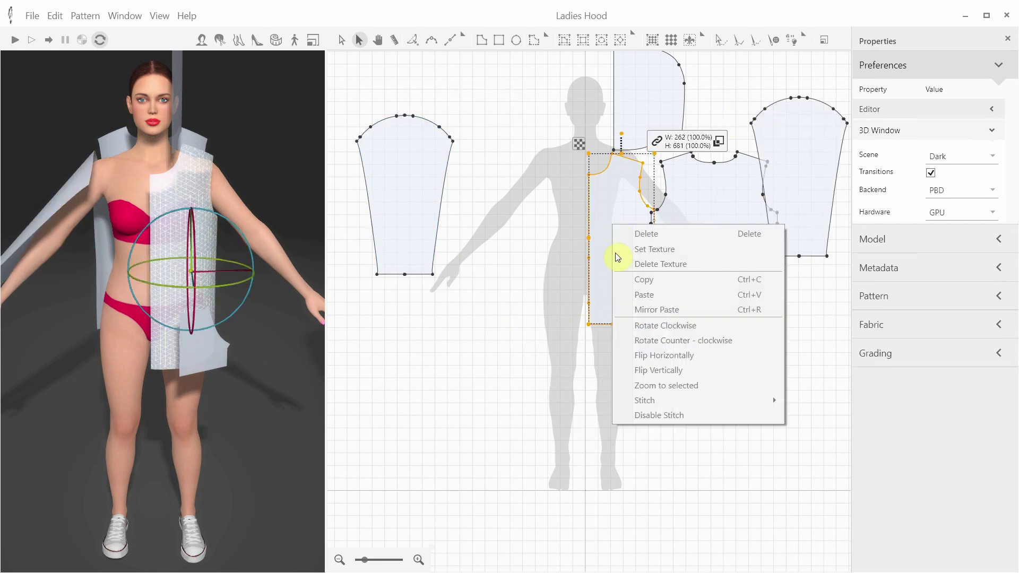
left_click(631, 279)
right_click(555, 250)
left_click(584, 333)
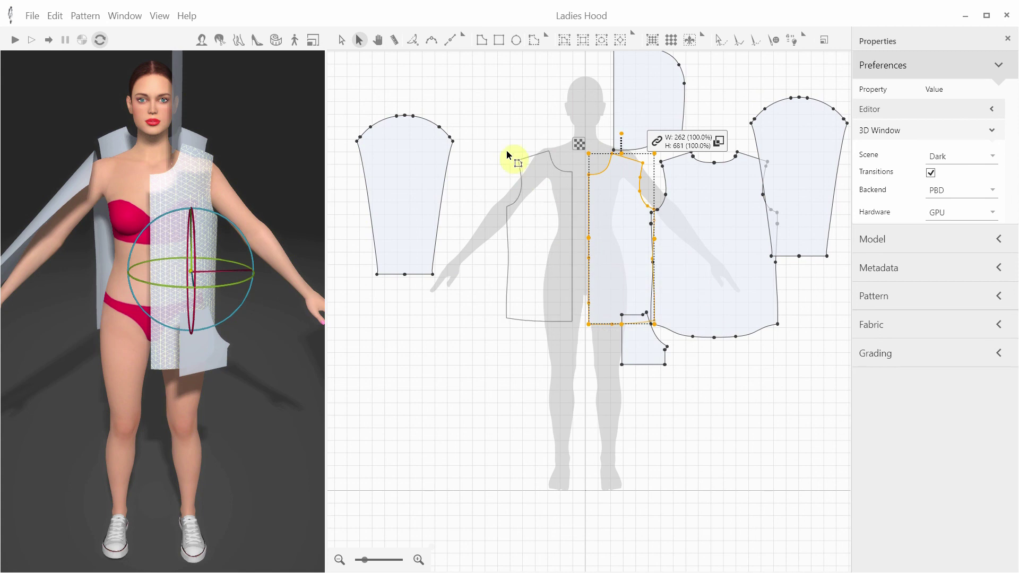
left_click(512, 157)
Wrap the mirrored front piece around the avatar's right side and level it with the original front piece
left_click(126, 290)
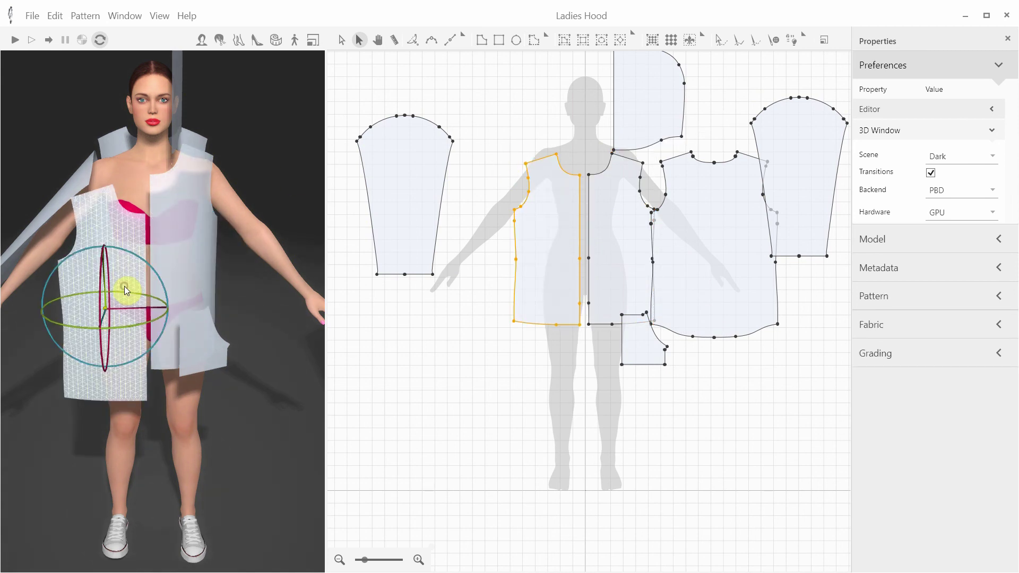
left_click(125, 287)
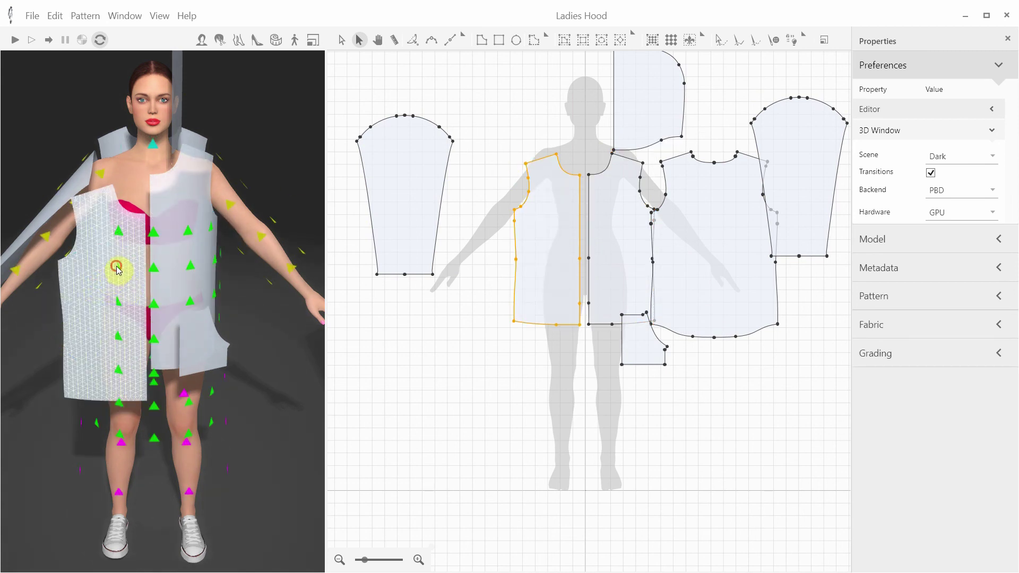
left_click(117, 267)
left_click_drag(137, 253, 131, 258)
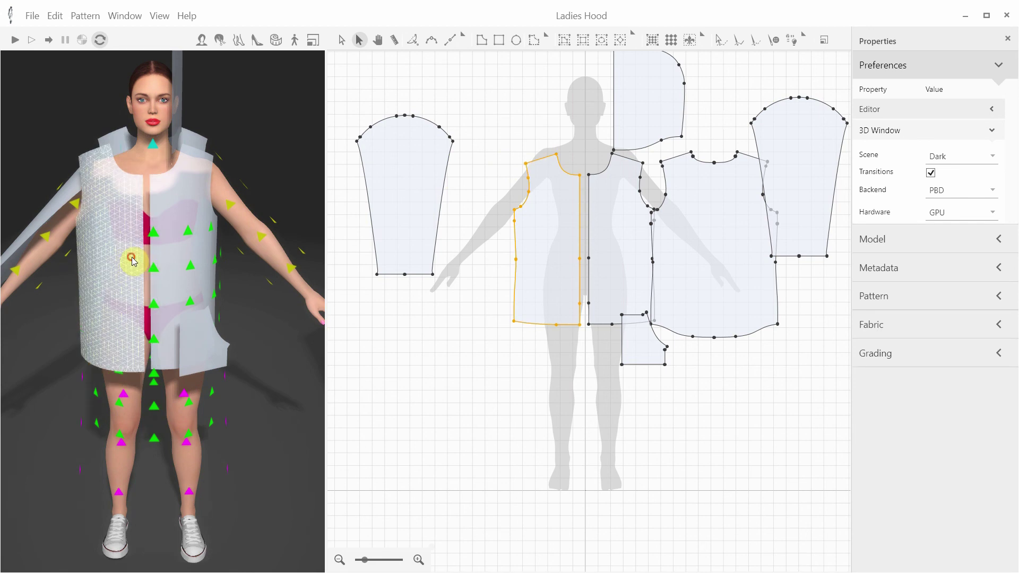
Copy the pocket pattern and mirror paste it over the hem of the mirrored front pattern
left_click(631, 356)
right_click(634, 358)
right_click(573, 387)
left_click(615, 471)
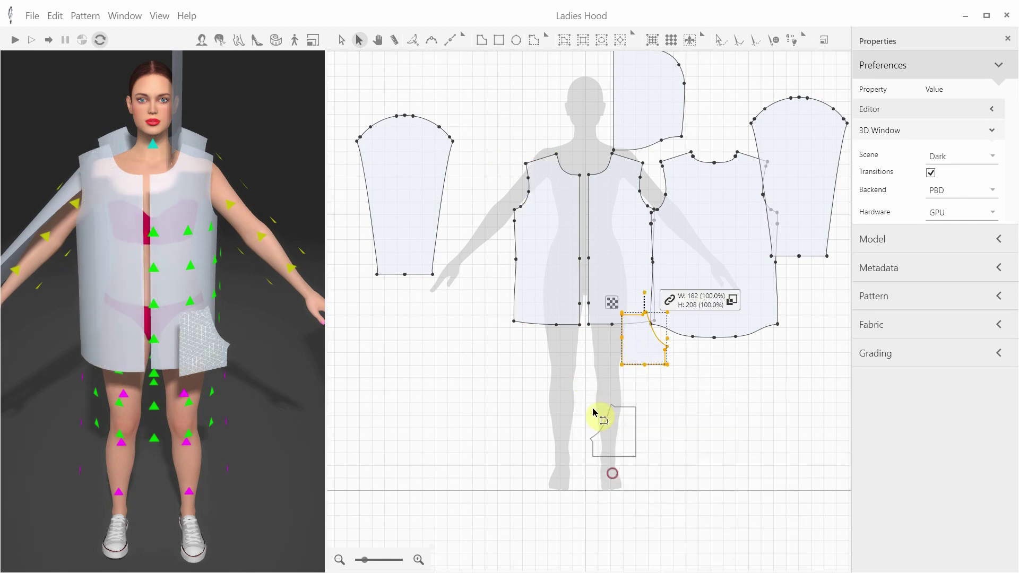
left_click(511, 301)
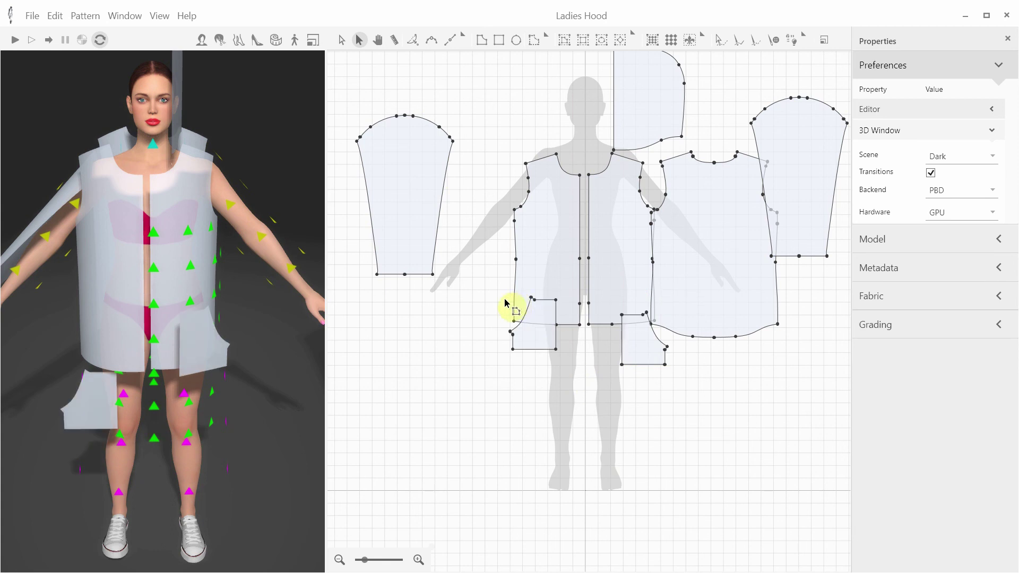
Move the mirrored pocket up in front of the mirrored front piece on the avatar
left_click(86, 419)
left_click(94, 421)
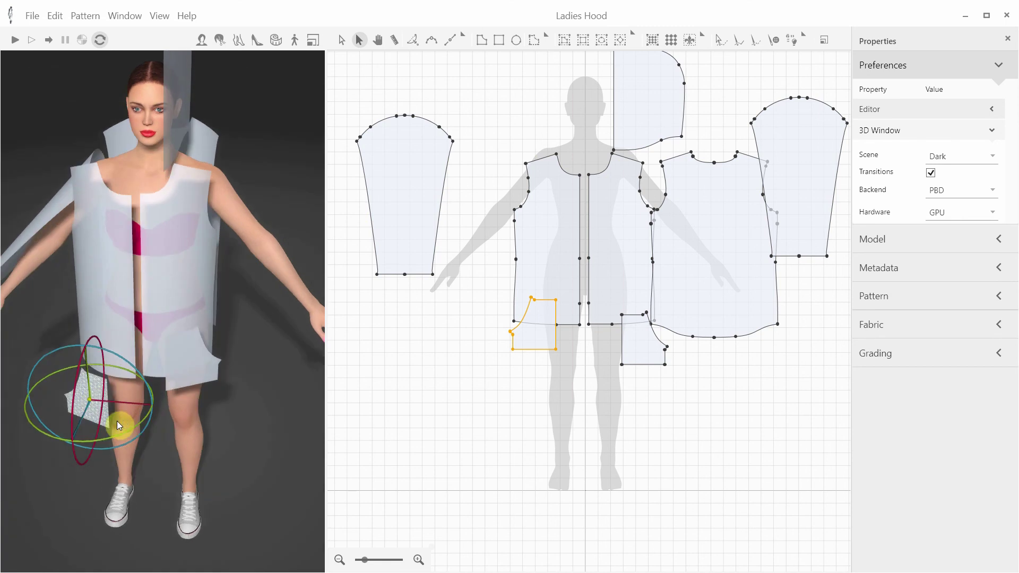
left_click_drag(117, 422, 88, 314)
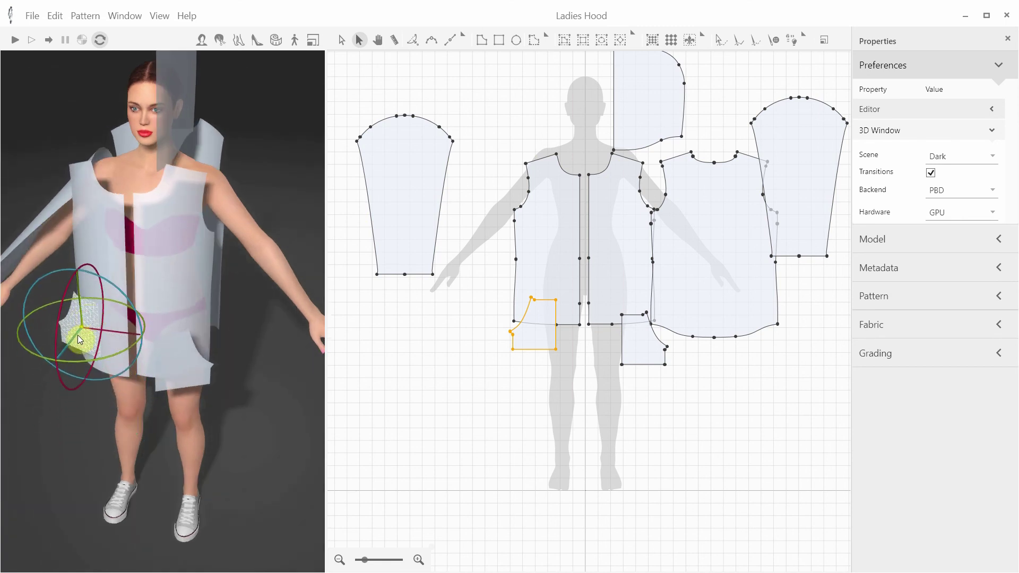
left_click(225, 429)
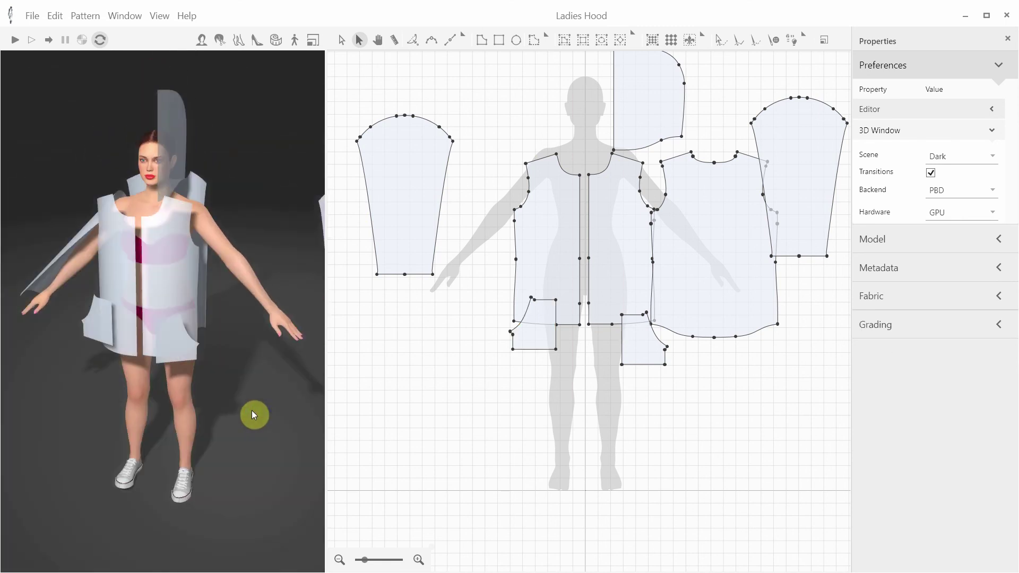
Wrap the mirrored sleeve around the avatar's left arm
left_click(314, 268)
key("shift+f")
right_click_drag(248, 266, 277, 275)
left_click(197, 266)
left_click(221, 257)
left_click_drag(221, 258, 234, 270)
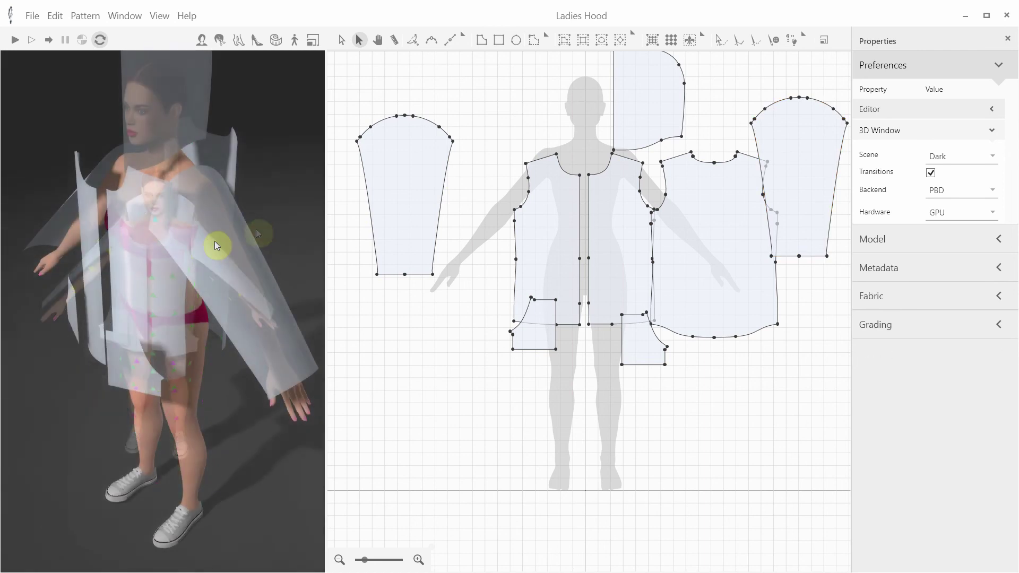
left_click(215, 245)
right_click_drag(288, 188, 180, 221)
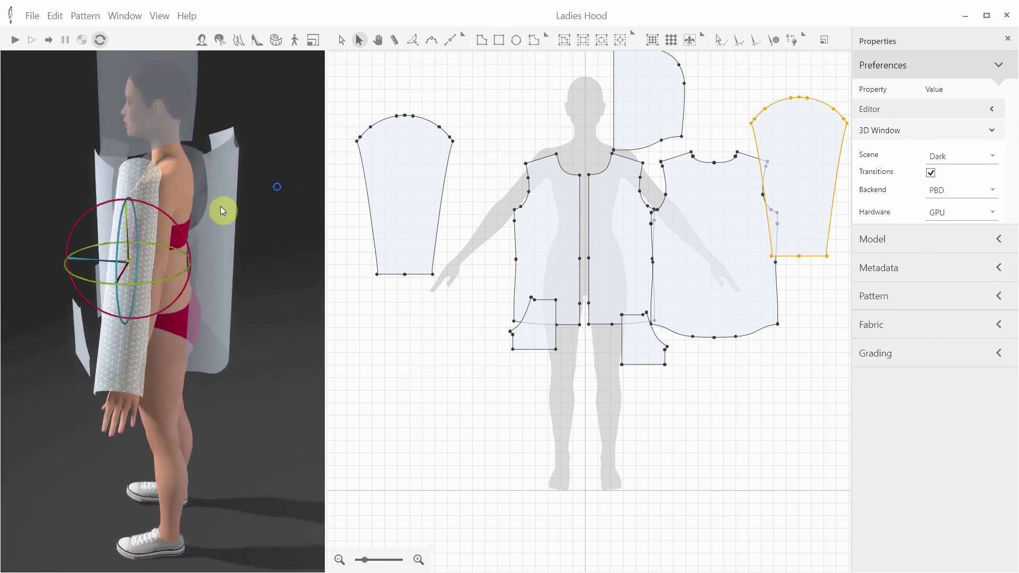
Adjust the mirrored sleeve so it sits around the avatar's left arm close to the shoulder
scroll(129, 244, "down", 1)
left_click_drag(139, 284, 105, 263)
right_click_drag(261, 326, 238, 317)
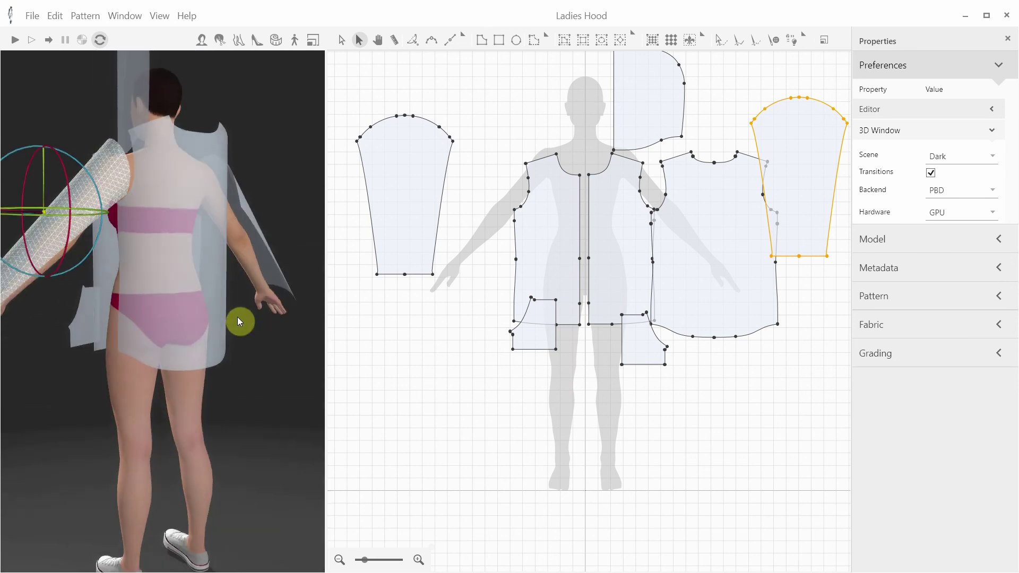
left_click_drag(42, 180, 15, 160)
Adjust the original sleeve's position around the avatar's right arm and check it from the front
left_click(264, 209)
right_click_drag(279, 207, 235, 211)
left_click(240, 209)
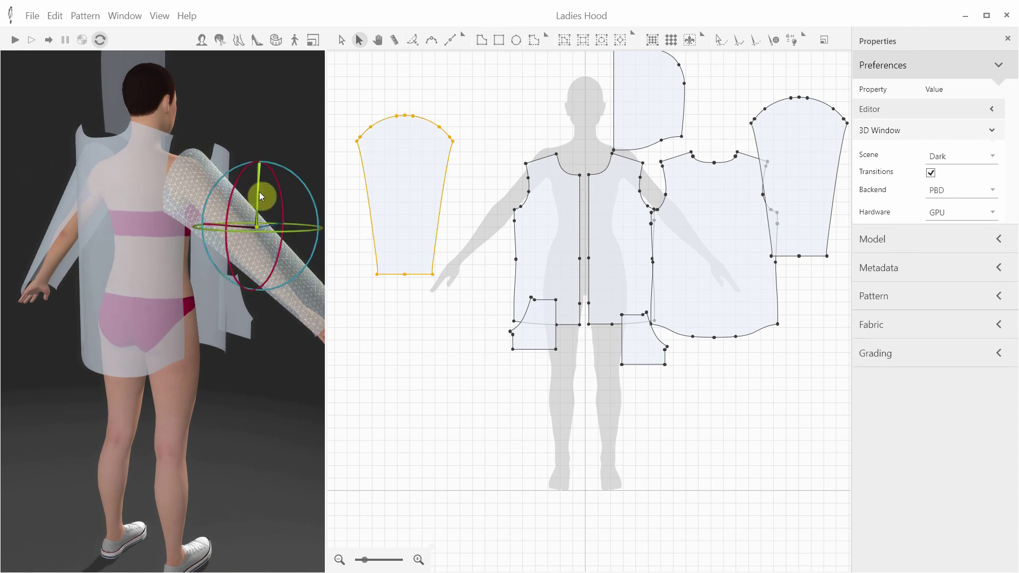
left_click_drag(285, 109, 243, 117)
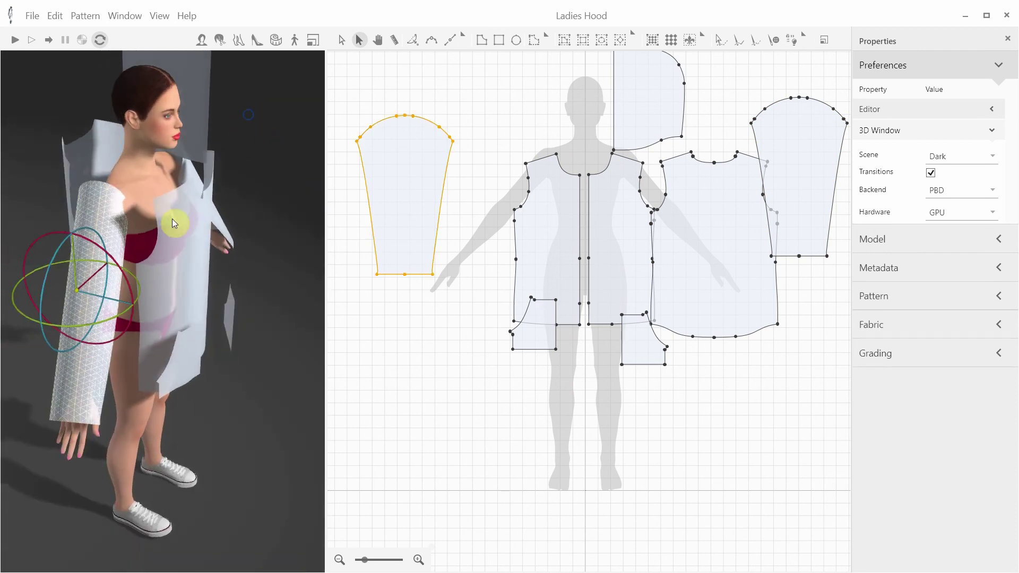
left_click(269, 299)
left_click_drag(269, 298, 249, 297)
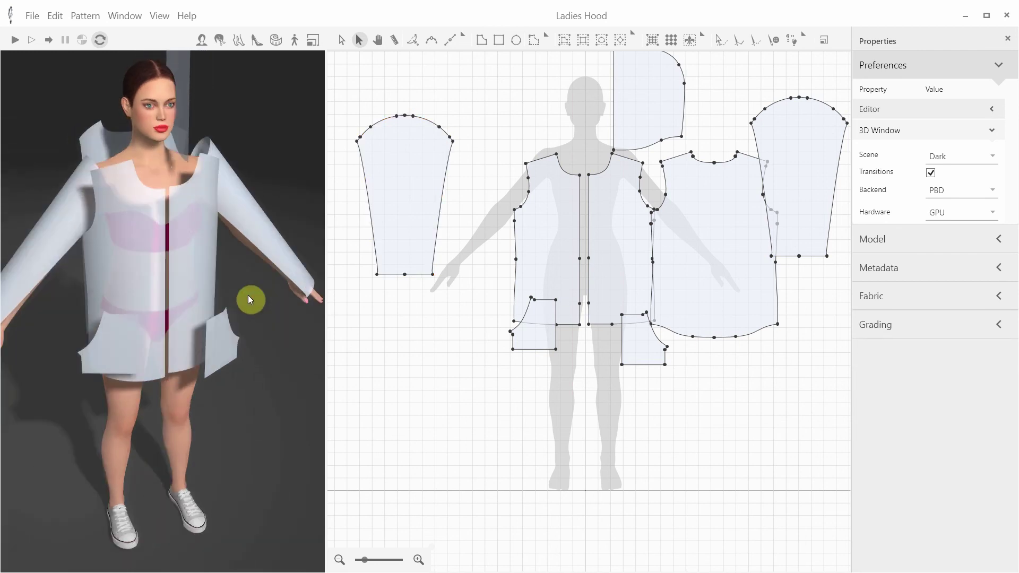
Copy the hood pattern and mirror paste it on the other side of the silhouette's head
left_click(631, 97)
right_click(632, 98)
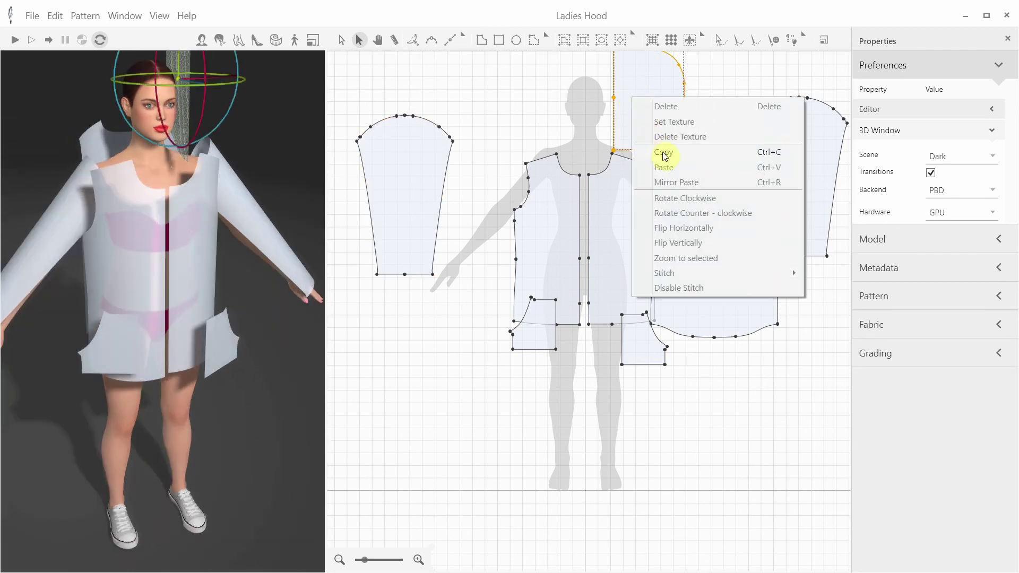
left_click(664, 154)
right_click(528, 105)
left_click(573, 188)
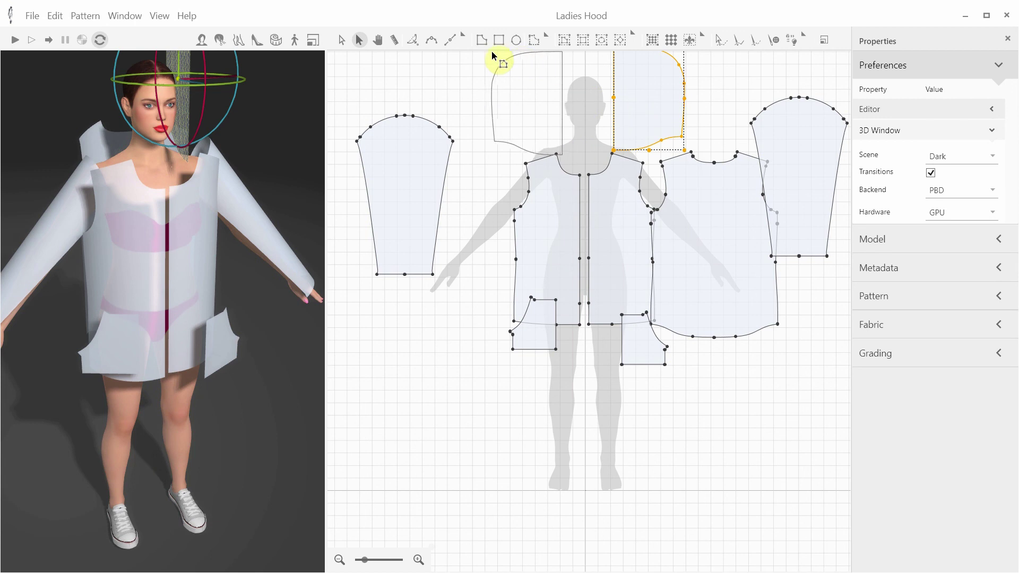
left_click(490, 51)
Move the mirrored hood piece back and up so it stands beside the right side of the avatar's head
left_click_drag(189, 311, 195, 275)
left_click(192, 218)
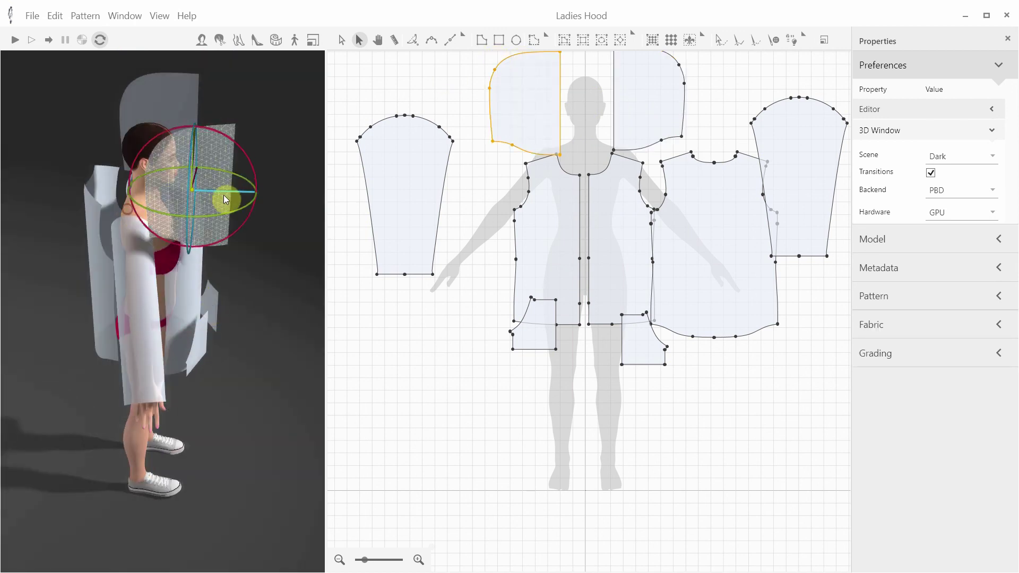
left_click_drag(226, 191, 137, 139)
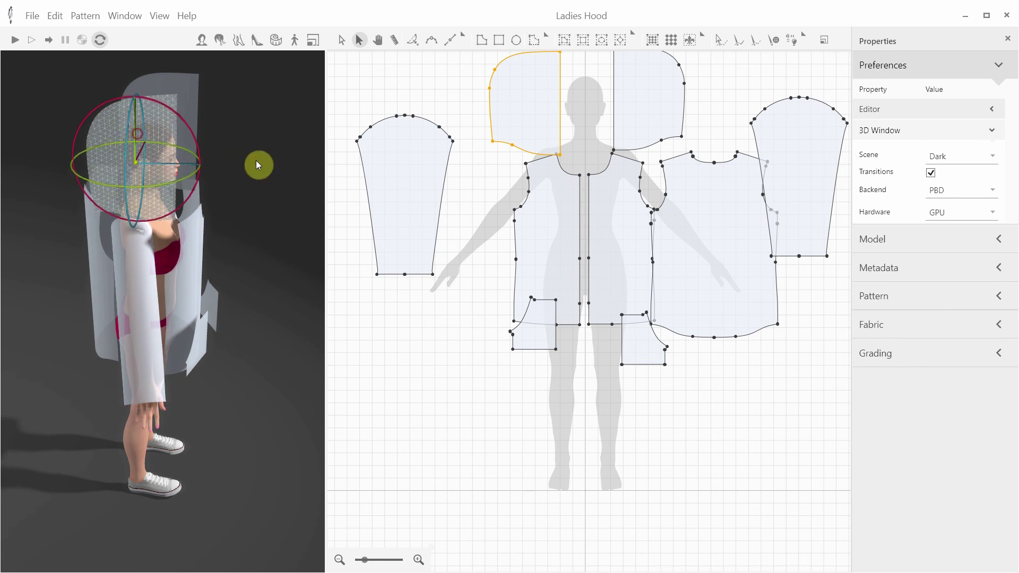
left_click_drag(258, 161, 152, 141)
left_click(96, 143)
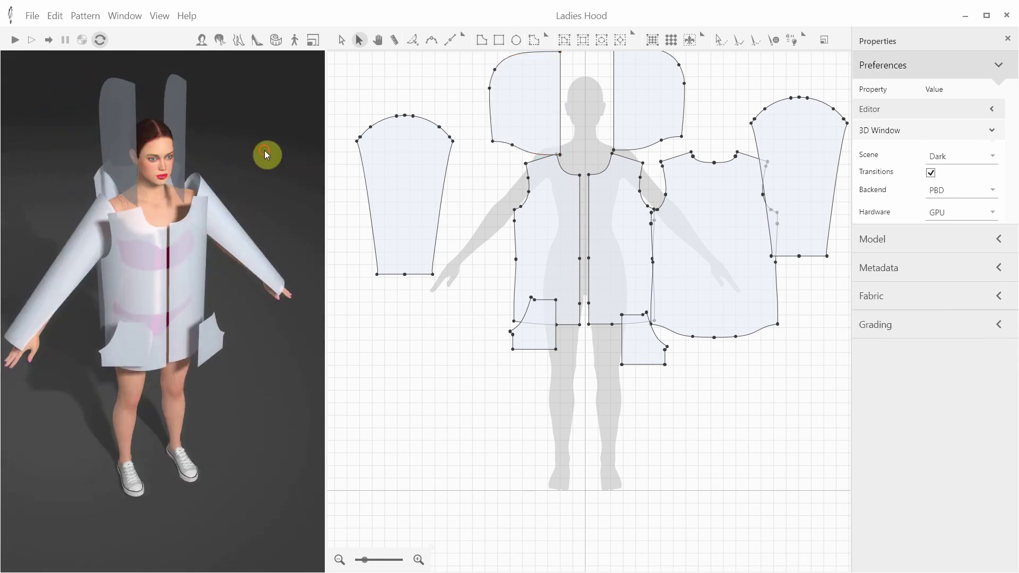
Fine-tune the position and rotation of both hood pieces on either side of the avatar's head
left_click(174, 140)
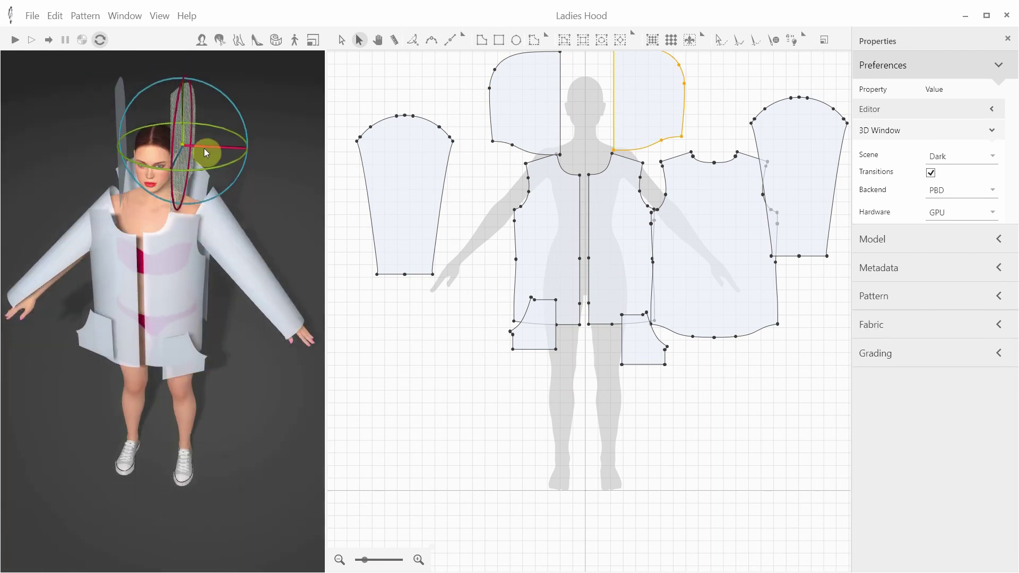
left_click(289, 168)
right_click_drag(289, 169, 195, 174)
left_click(130, 162)
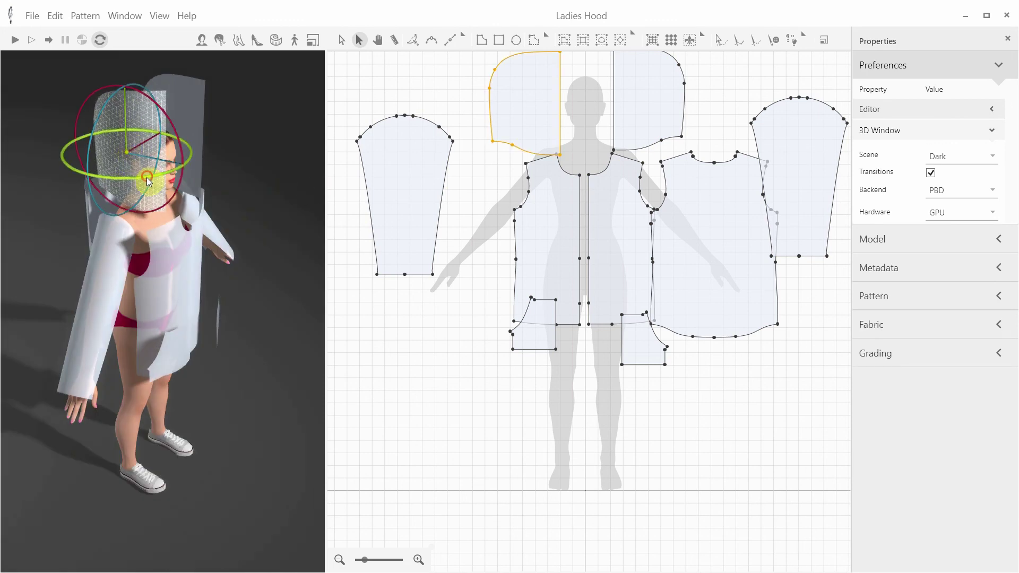
left_click(259, 165)
right_click_drag(259, 164, 241, 165)
left_click(186, 157)
left_click_drag(186, 157, 183, 120)
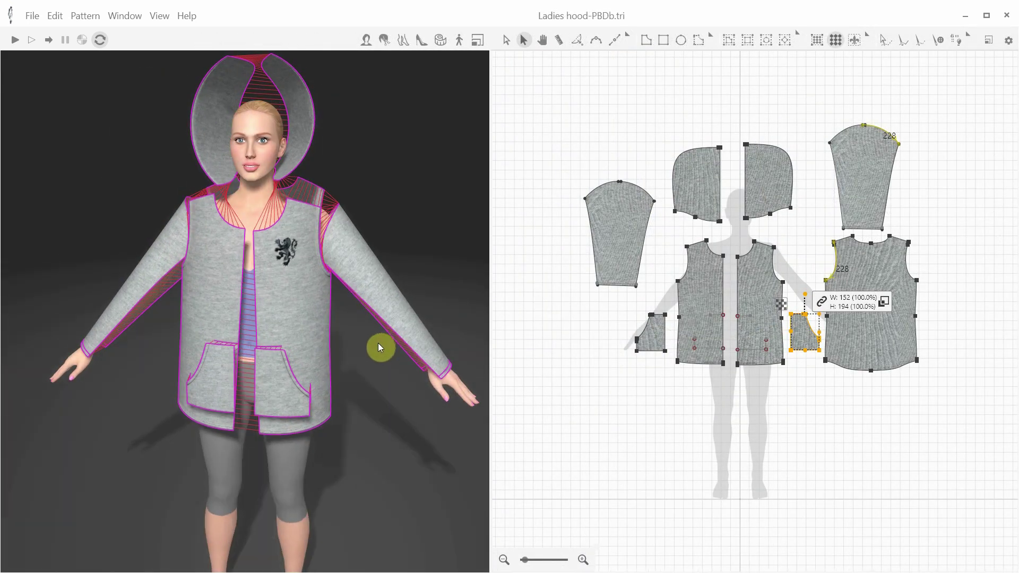
Start the simulation on the sewn Ladies hood-PBDb.tri garment and view the draped hoodie from around the avatar
mouse_move(372, 365)
left_mouse_down()
mouse_move(346, 365)
mouse_move(373, 367)
left_mouse_up()
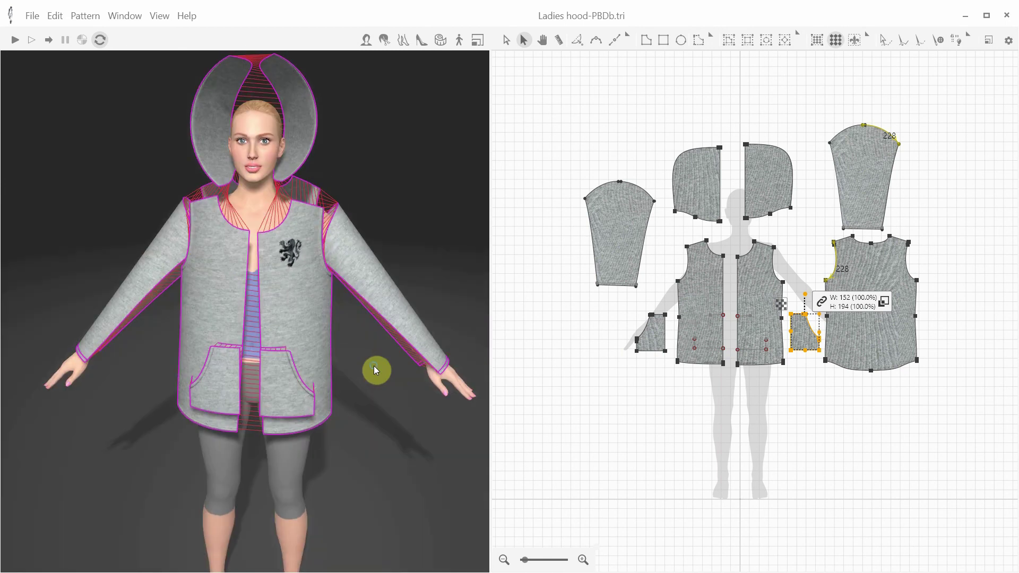
left_click(14, 41)
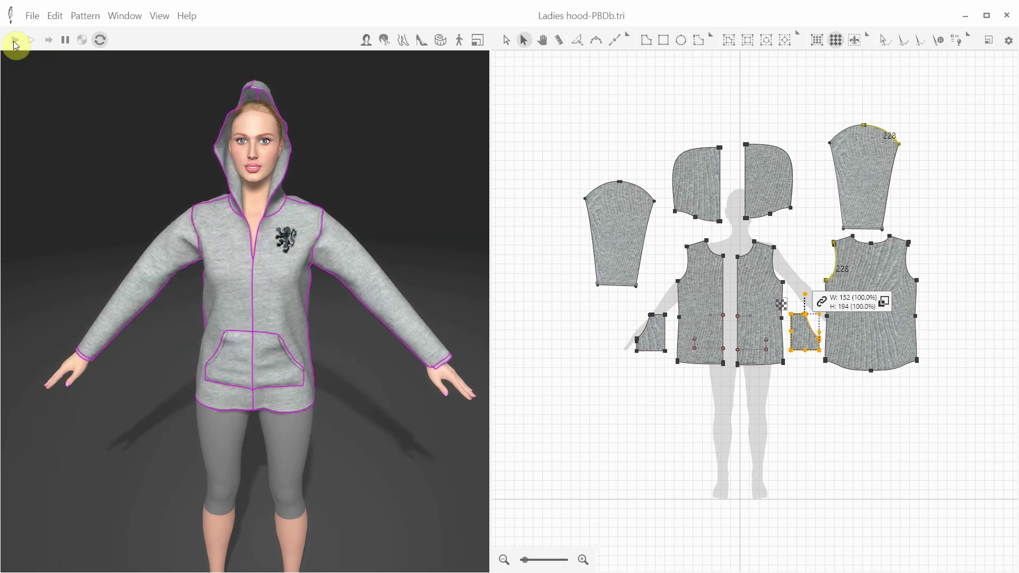
left_click_drag(293, 295, 141, 292)
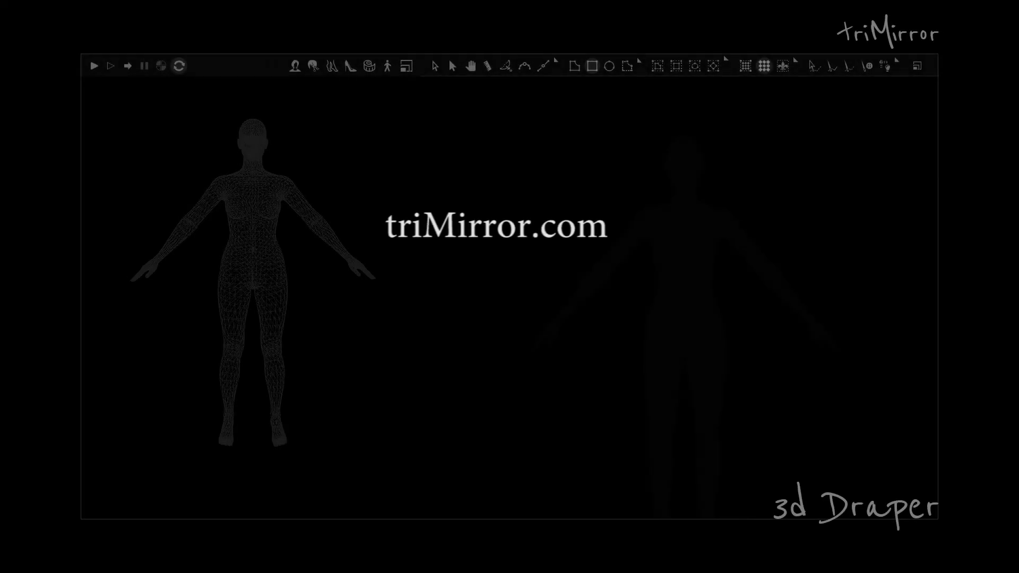